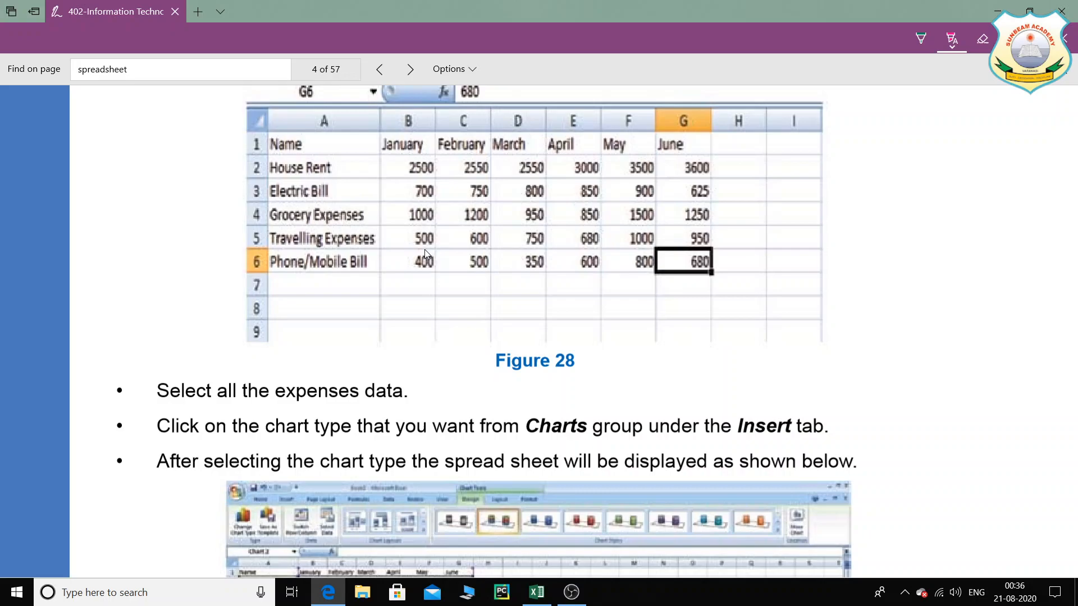
Step: Examine the expenses table in Figure 28, the chart instructions below it and the example chart in Figure 29
scroll(426, 250, down, 8)
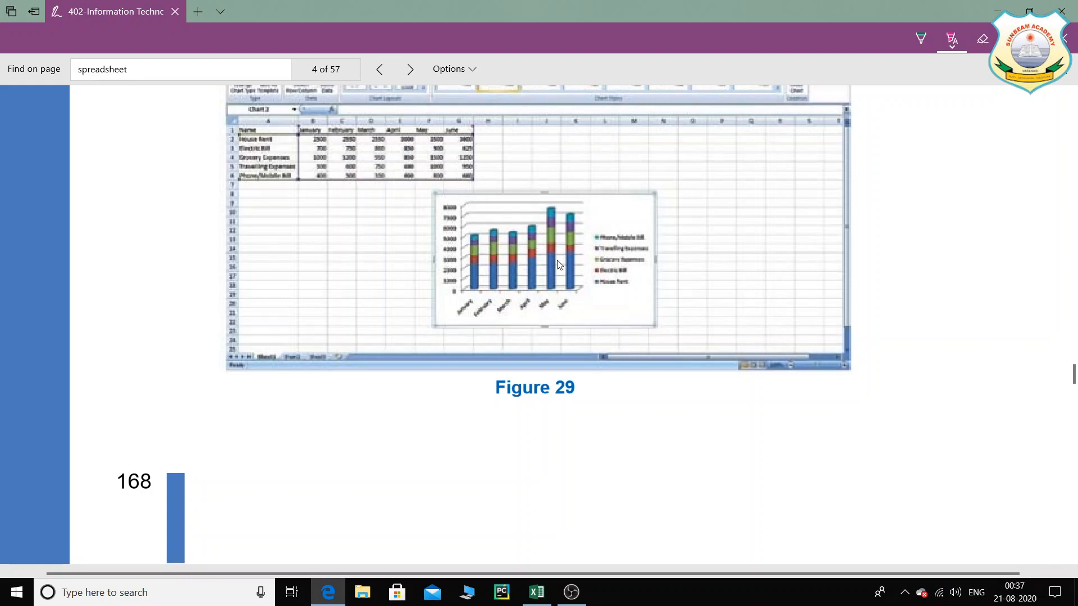
scroll(541, 258, up, 3)
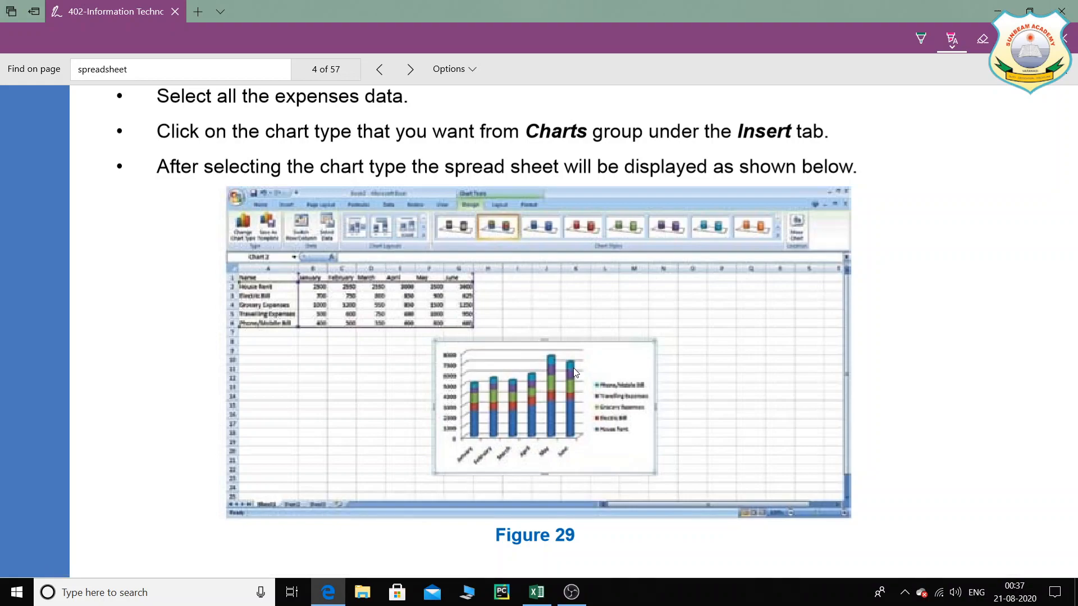
scroll(574, 372, up, 5)
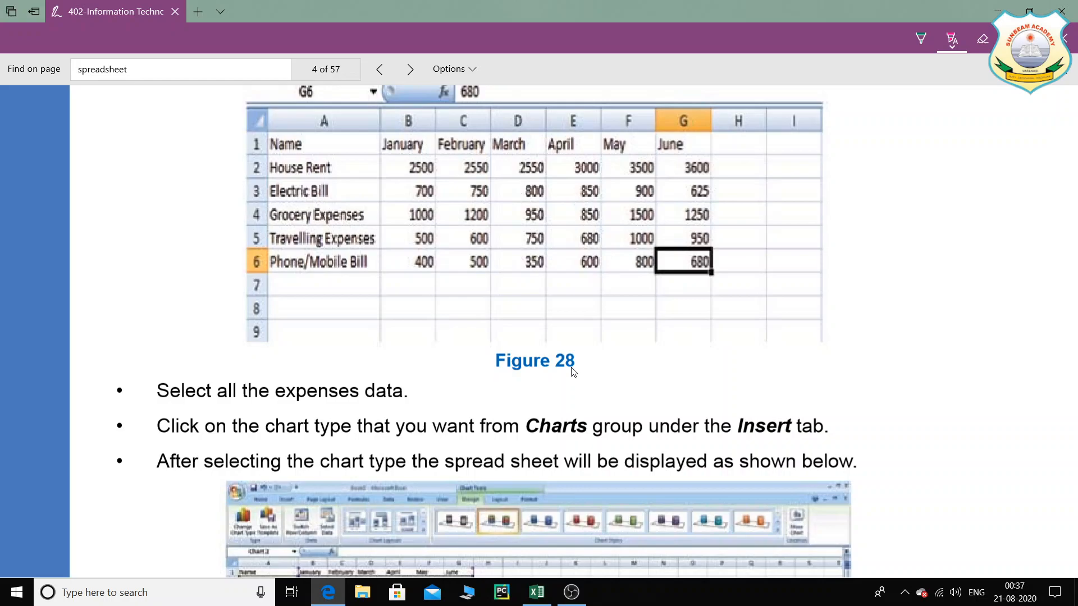
scroll(573, 372, up, 3)
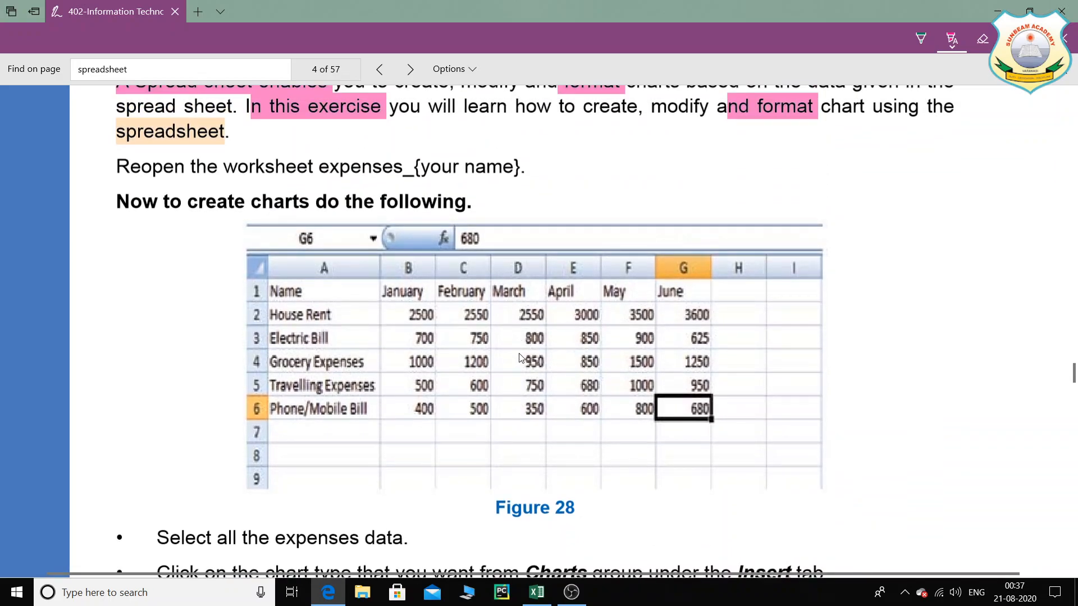
scroll(518, 356, down, 6)
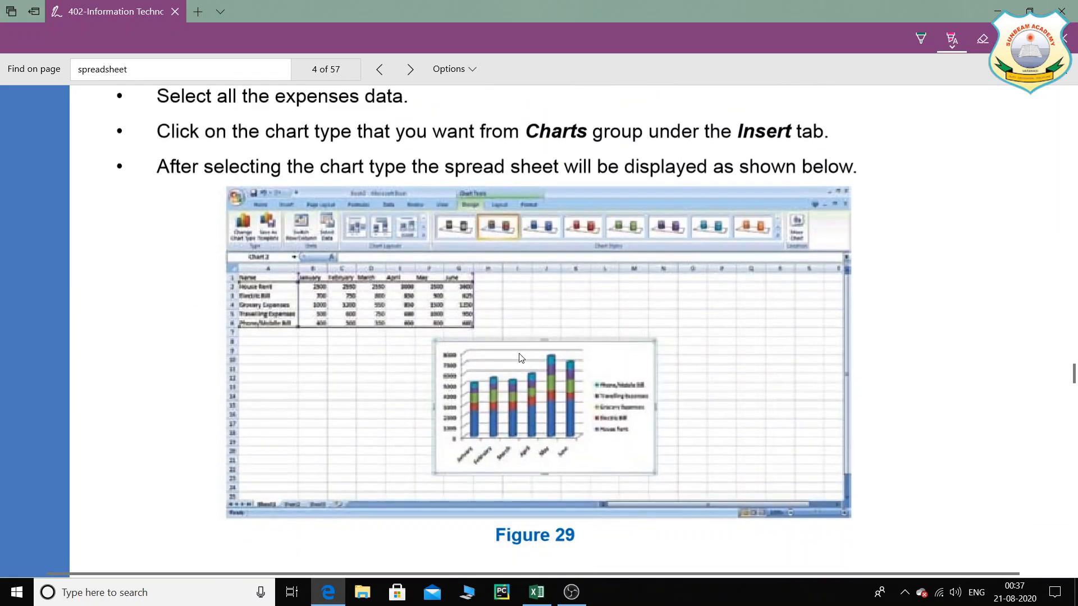
scroll(518, 354, up, 4)
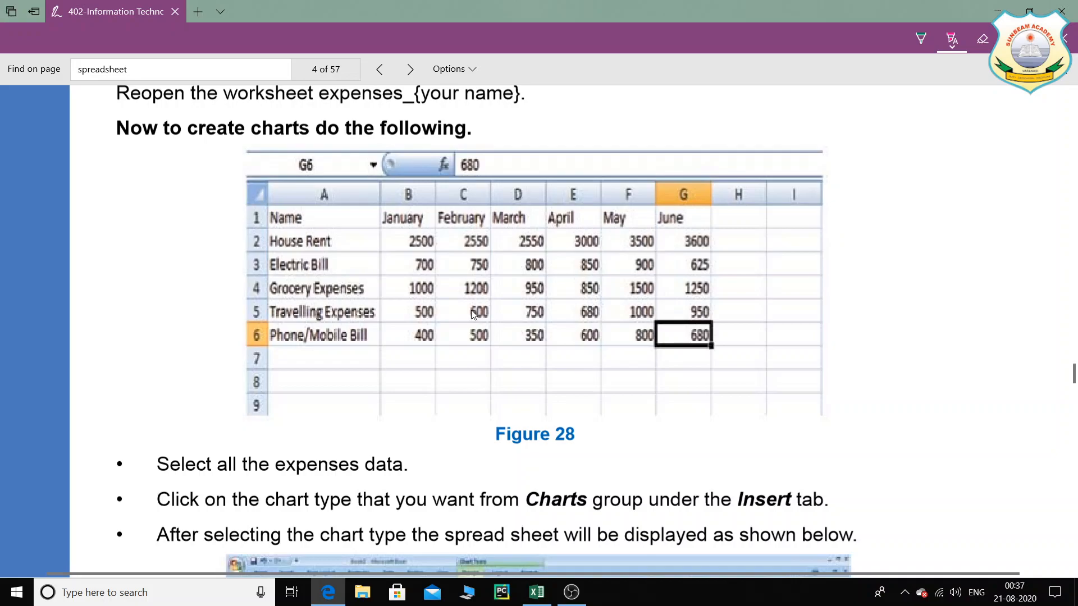
scroll(471, 313, down, 5)
scroll(472, 314, up, 5)
Step: Reduce the textbook window and arrange it over the blank Excel workbook so the whole Figure 28 expenses table is in view
mouse_move(544, 597)
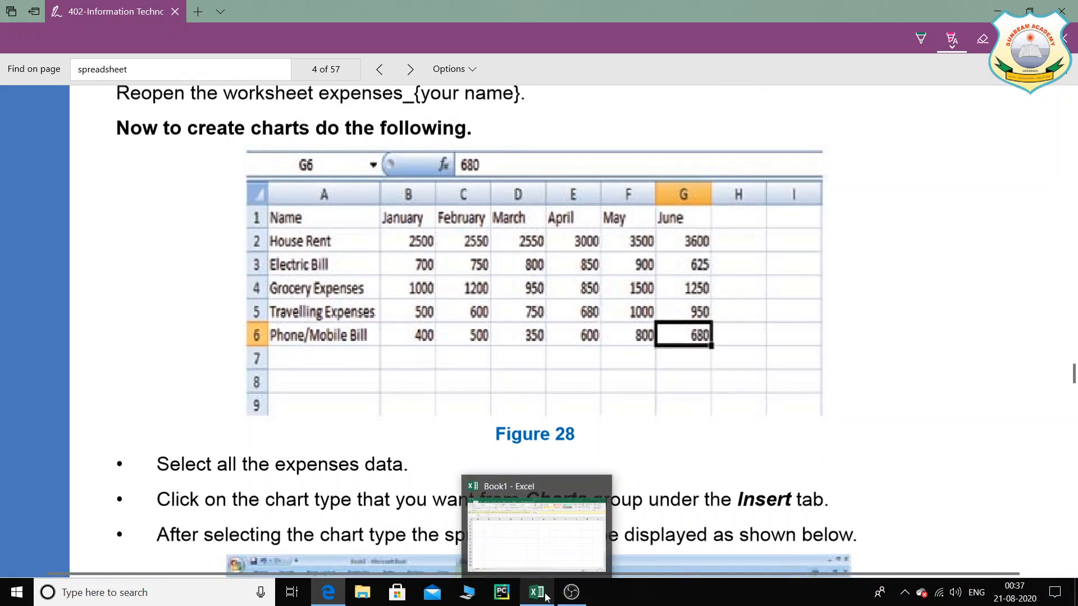
click(1030, 11)
drag(618, 8, 1075, 1)
click(111, 196)
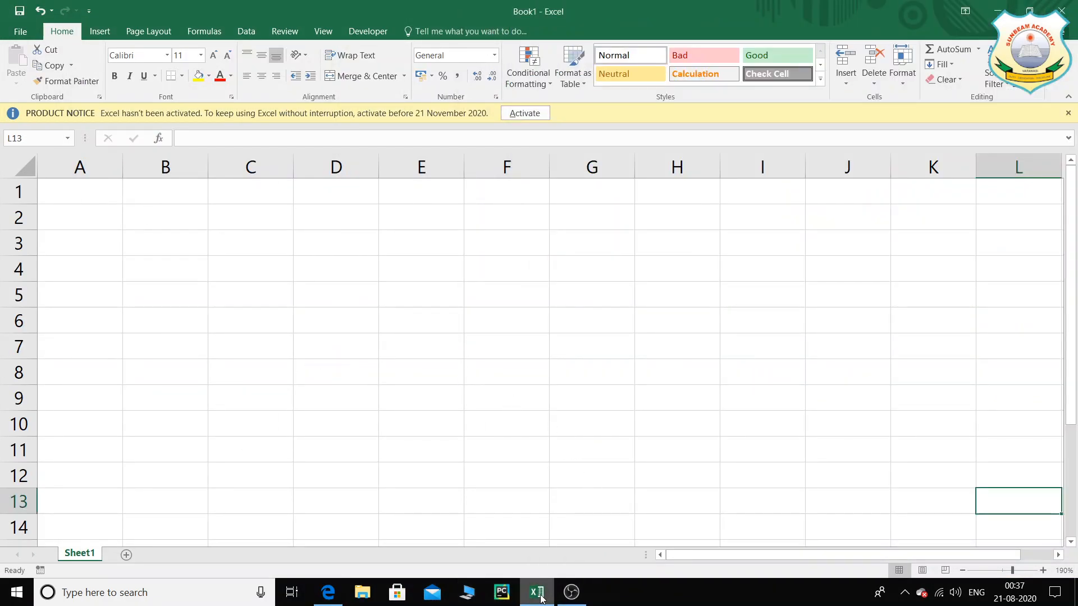
click(336, 599)
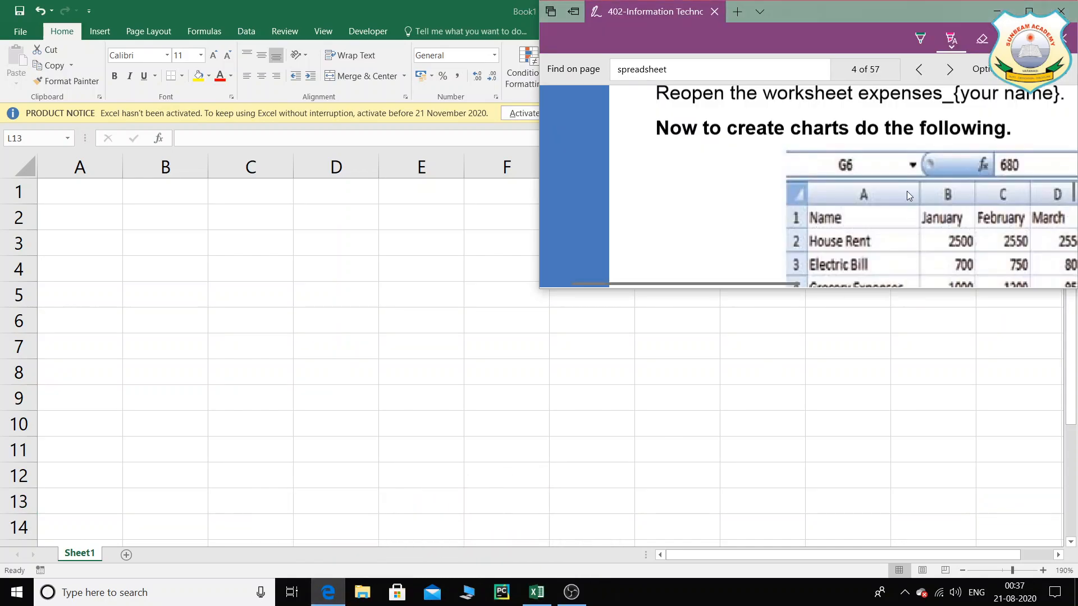
drag(968, 288, 982, 478)
drag(827, 11, 549, 37)
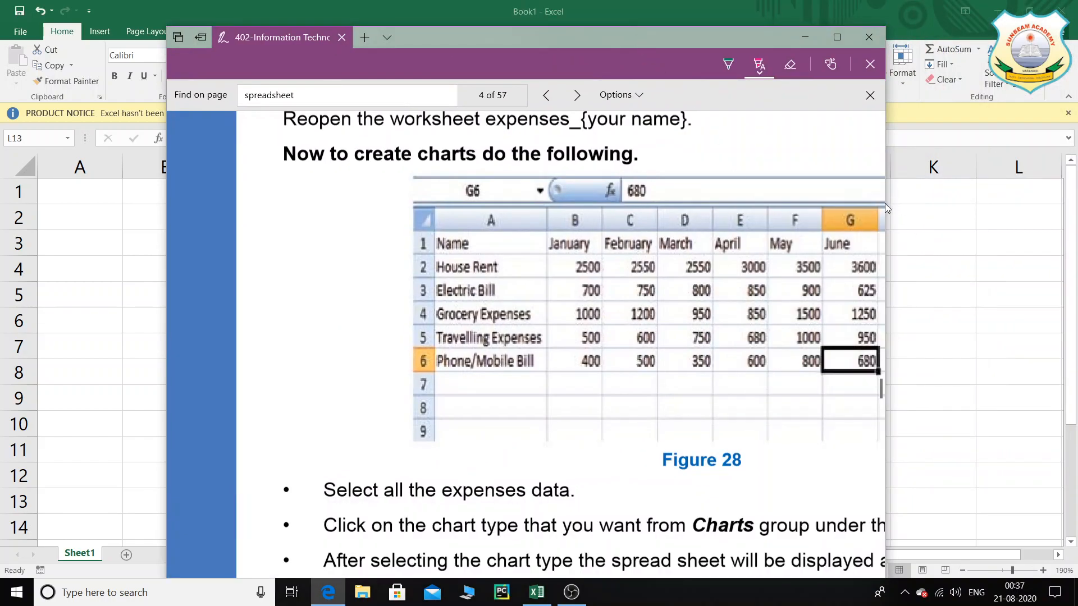
drag(886, 203, 1014, 203)
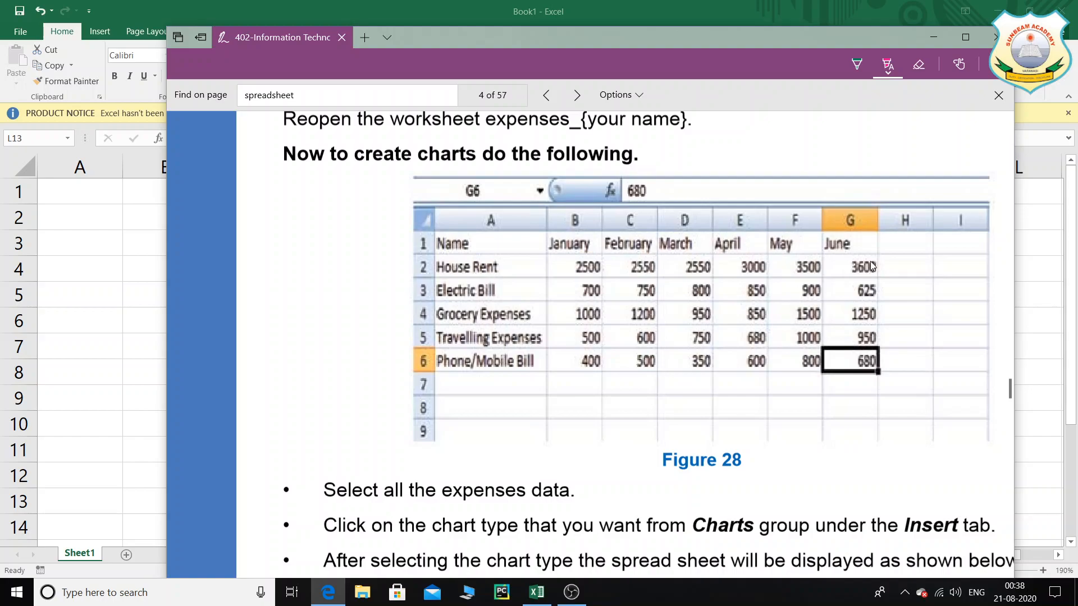
Step: Switch to the Excel workbook and enter the headings Name, January and Febuary in cells A1 to C1
click(90, 193)
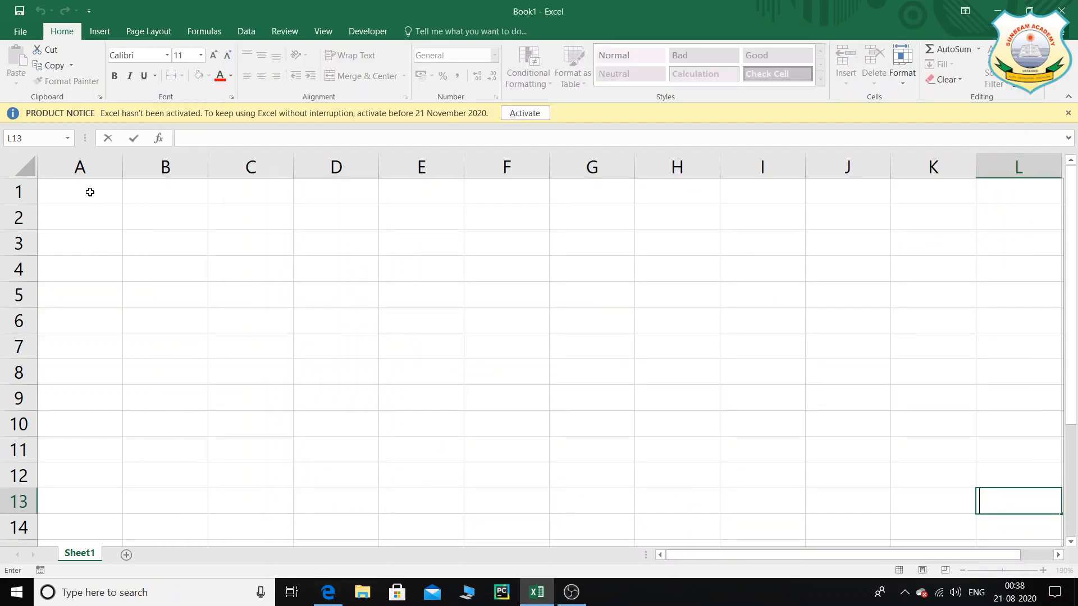
click(75, 196)
text(Name)
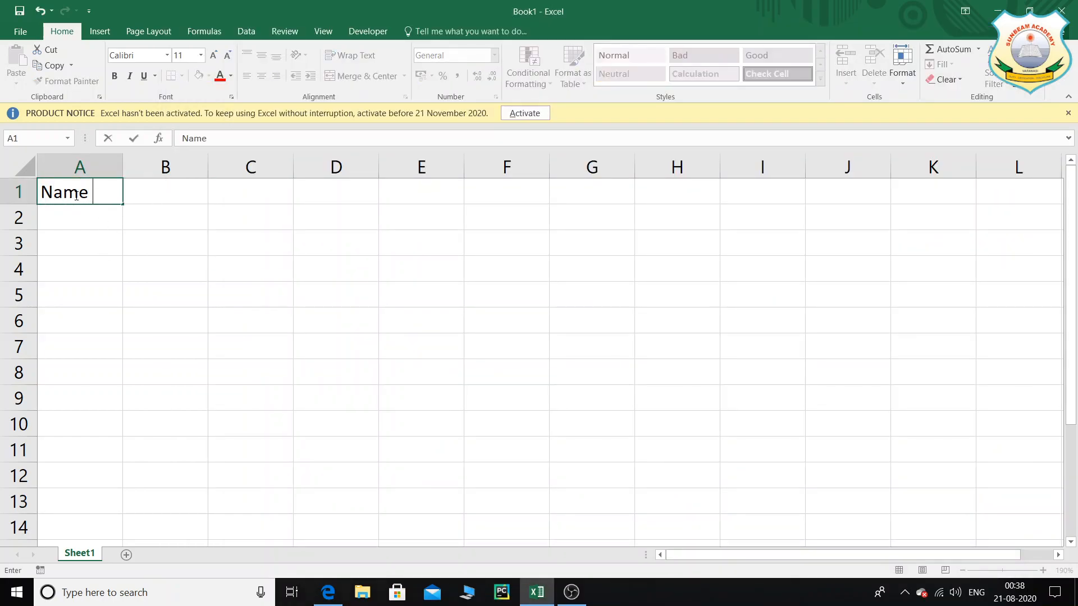
key(Tab)
text(Janua)
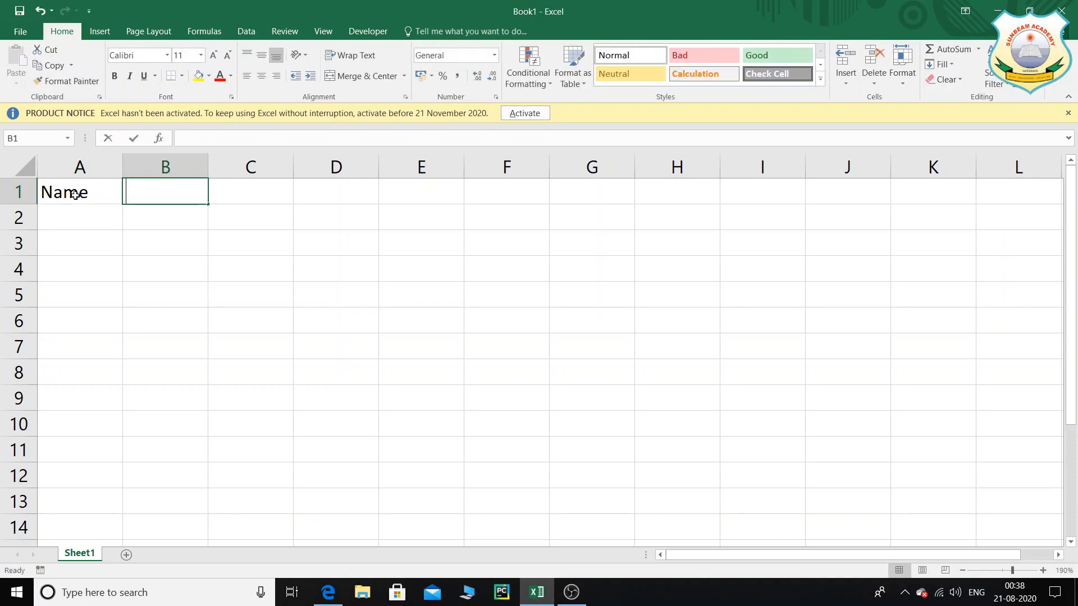
text(ry)
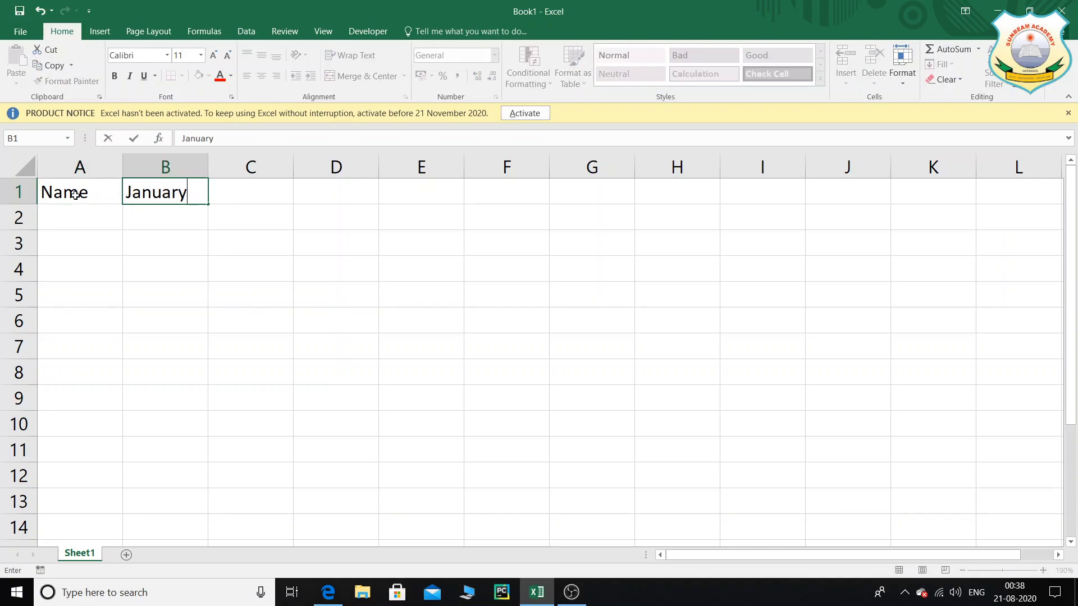
key(Tab)
text(Feb)
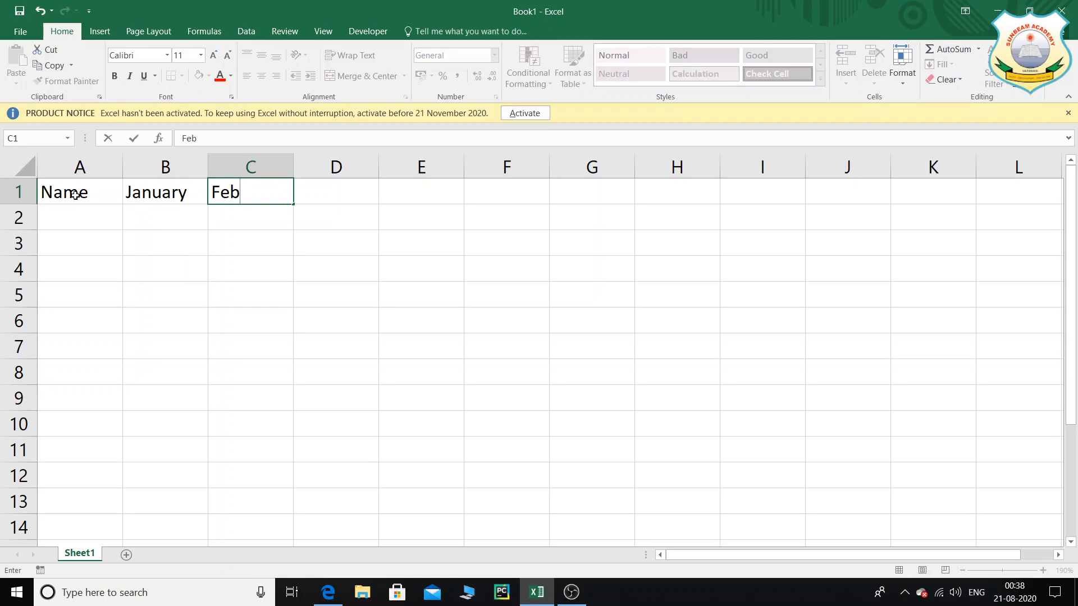
text(uary)
key(Tab)
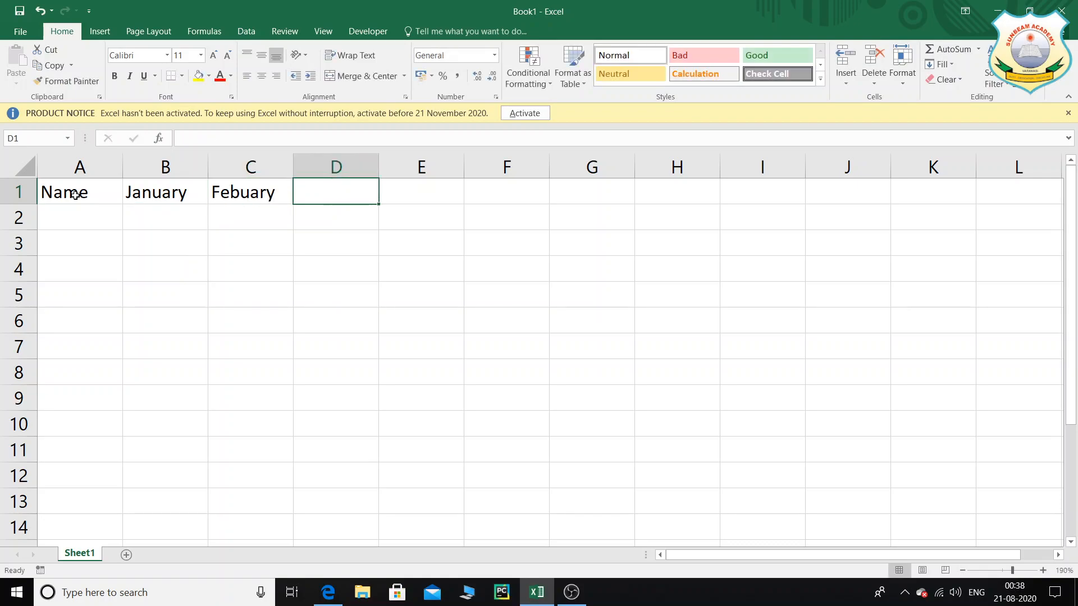
Step: Continue the heading row with March, April, May and June in cells D1 to G1
text(March)
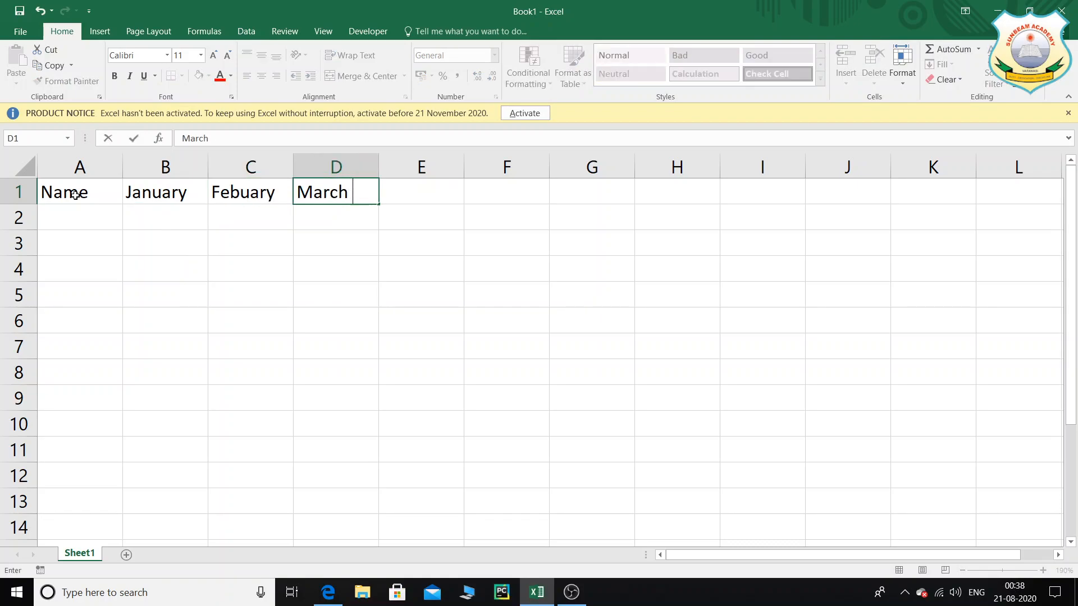
text( April)
key(BackSpace)
key(BackSpace)
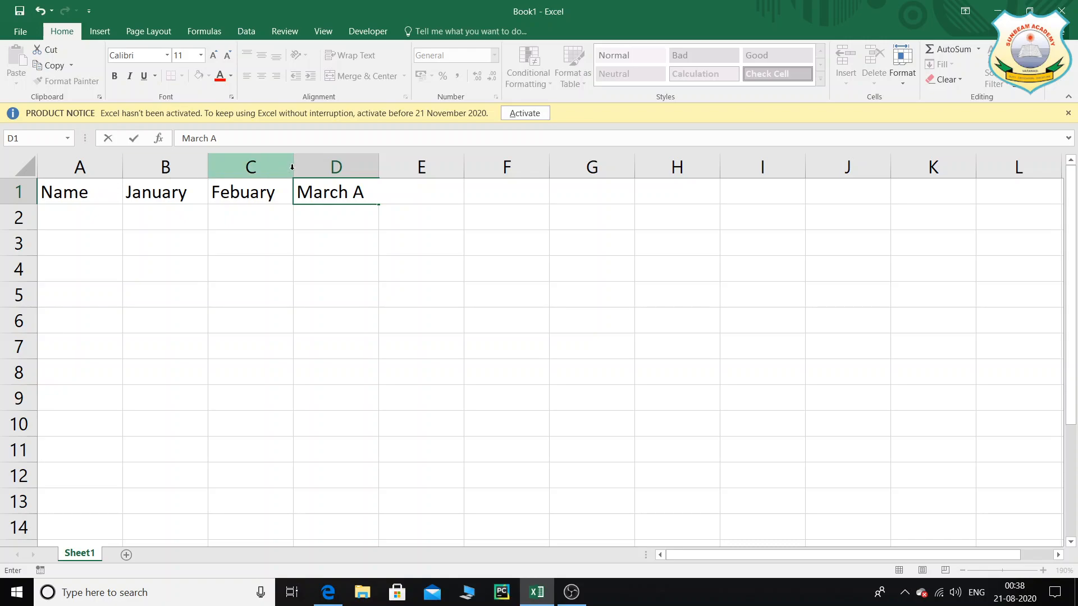
key(BackSpace)
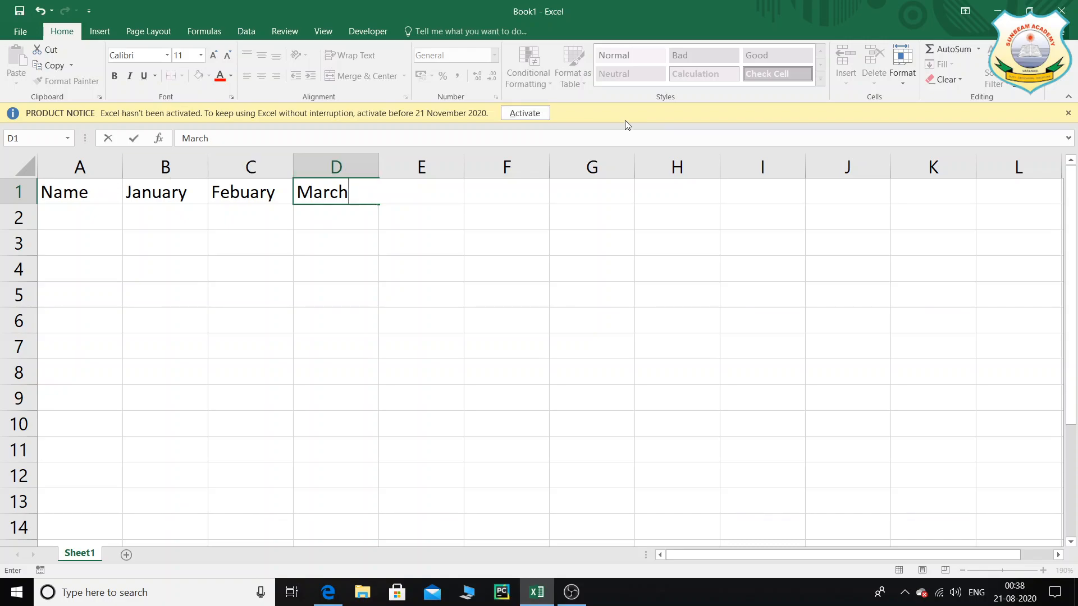
key(Tab)
text(April)
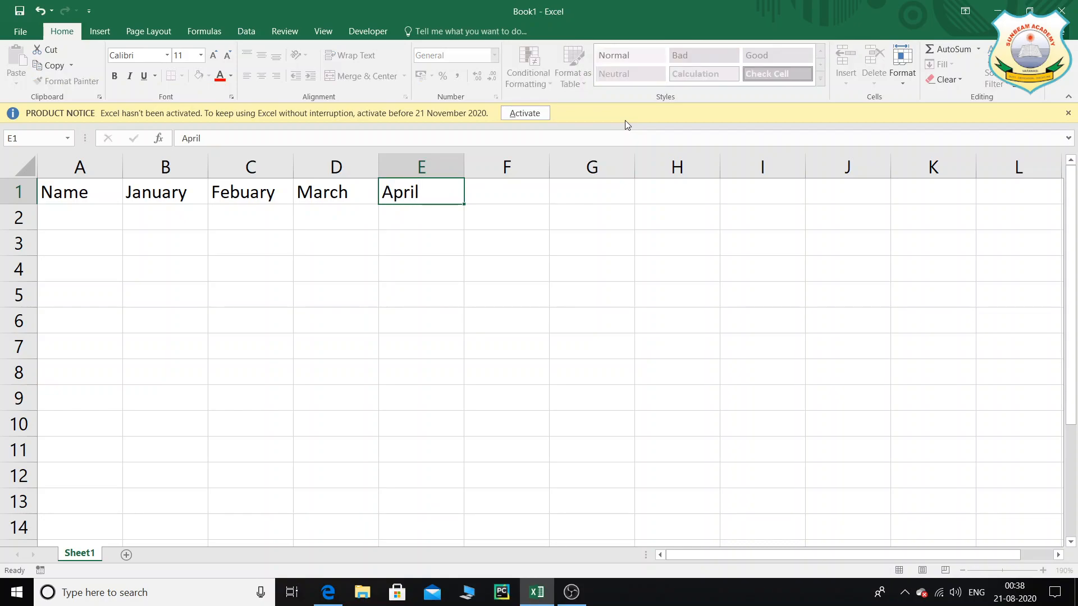
key(Tab)
text(May)
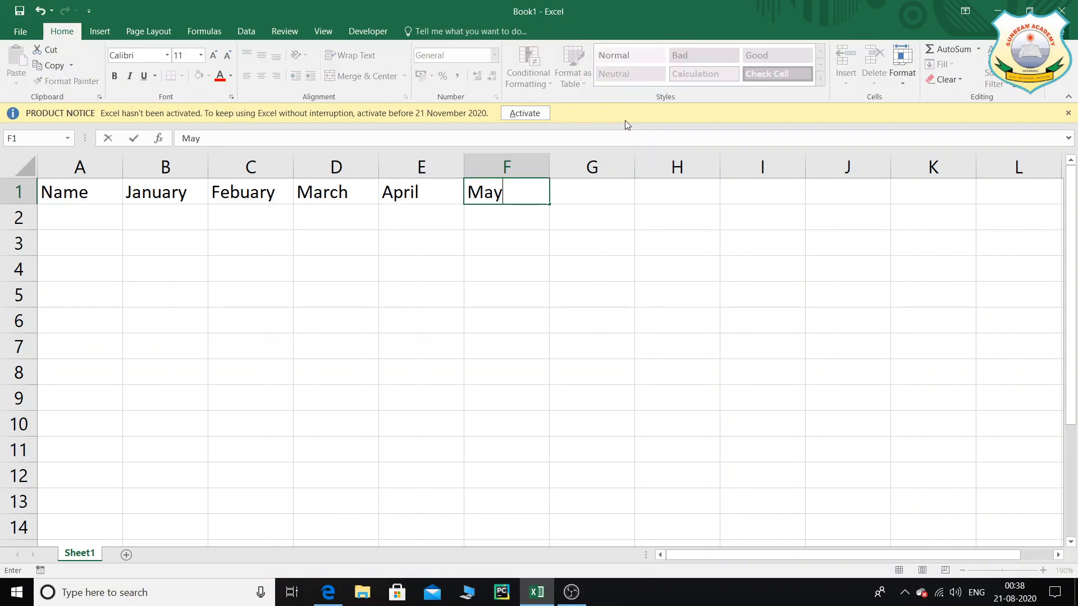
key(Tab)
text(June)
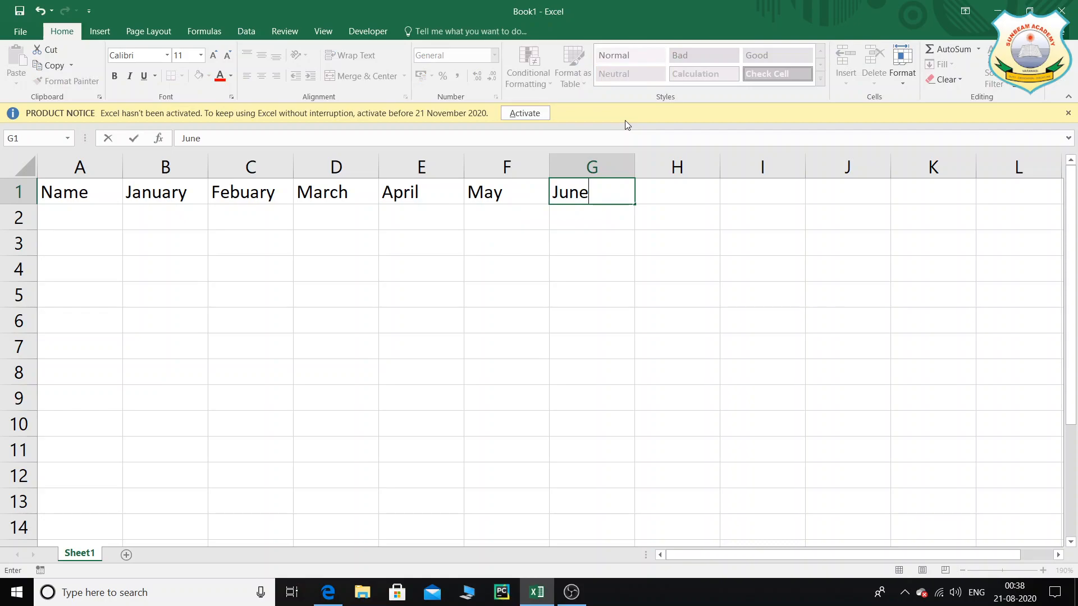
Step: Check the first expense name in the textbook table, enter House Rent in A2 and auto-fit column A
click(89, 227)
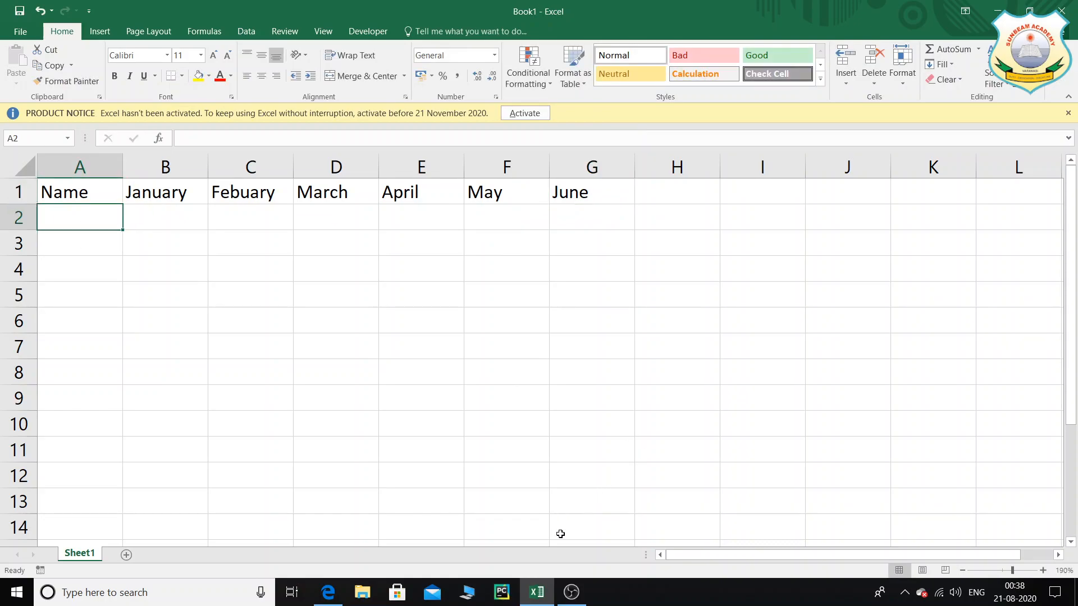
click(338, 591)
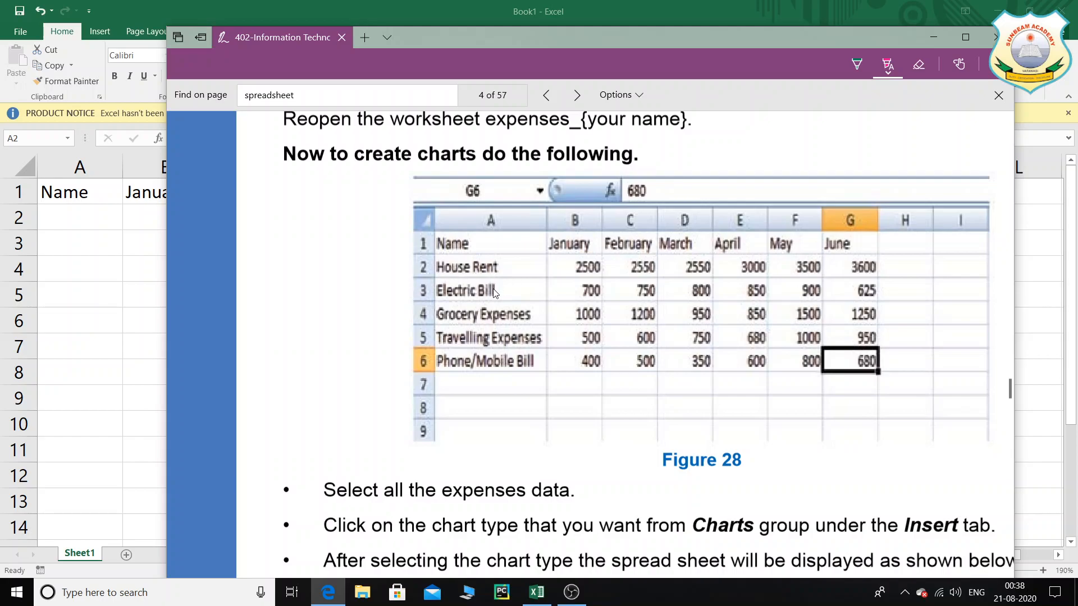
click(73, 219)
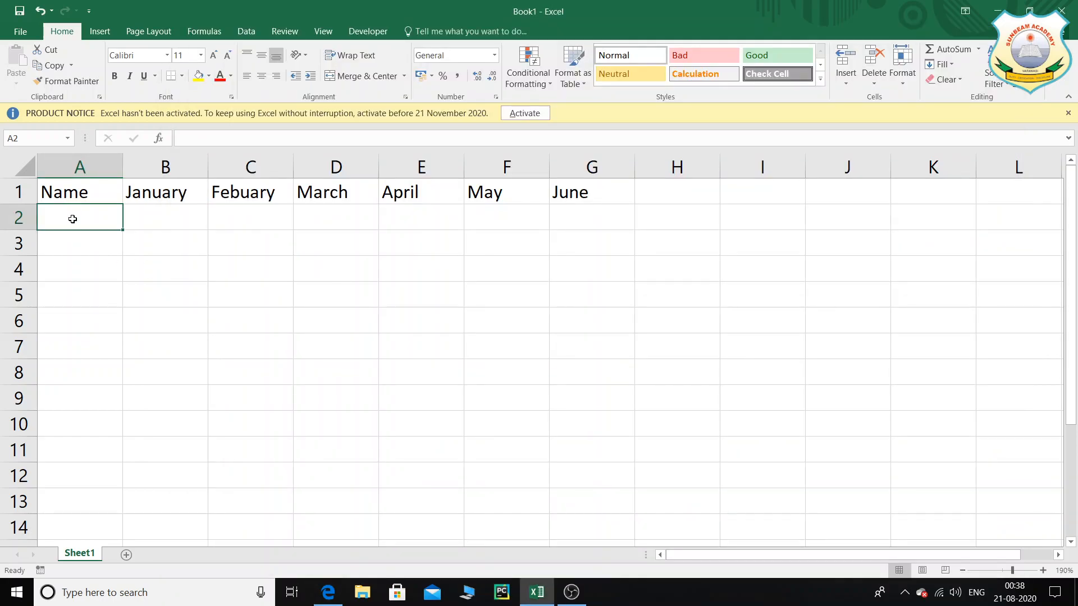
text(House Rent)
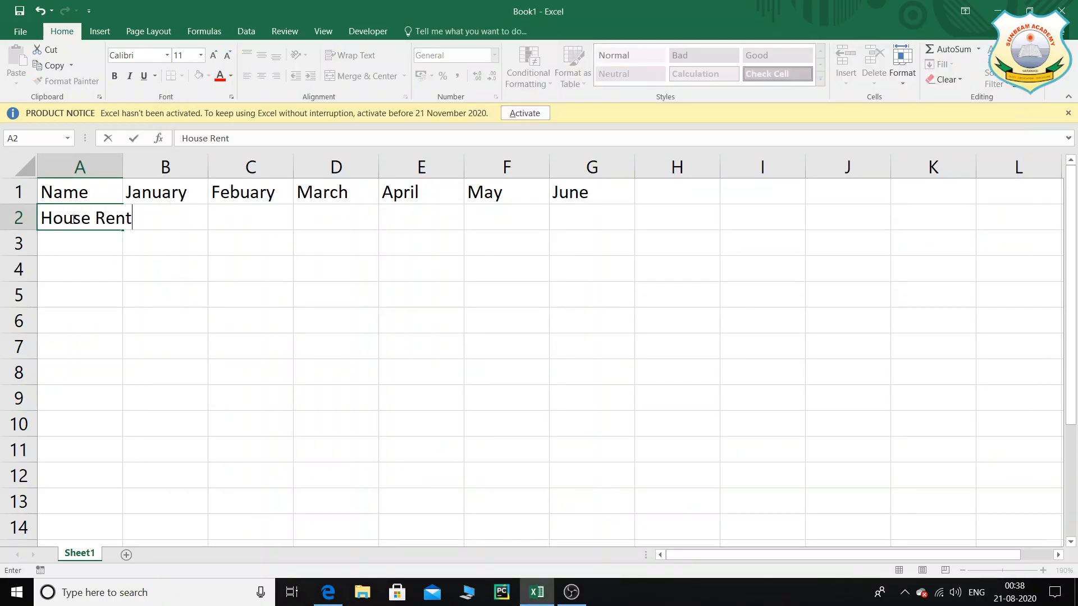
key(Tab)
double_click(123, 167)
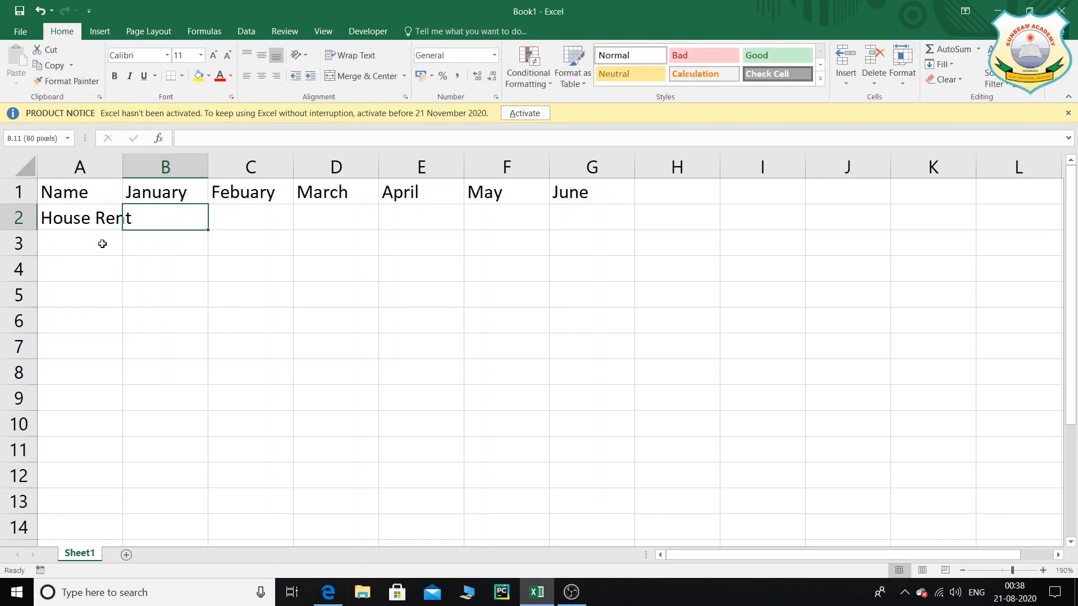
Step: Enter Electricity Bill in A3 and auto-fit column A to the longer label
click(97, 248)
text(Electricity)
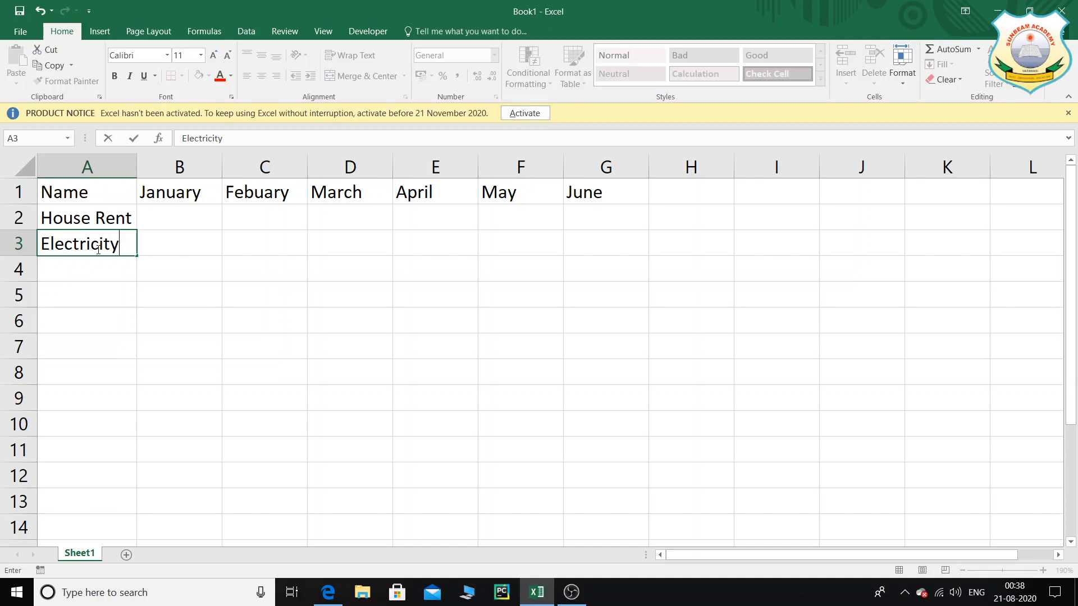
text( Bll)
key(BackSpace)
key(BackSpace)
text(ill)
click(90, 269)
double_click(136, 166)
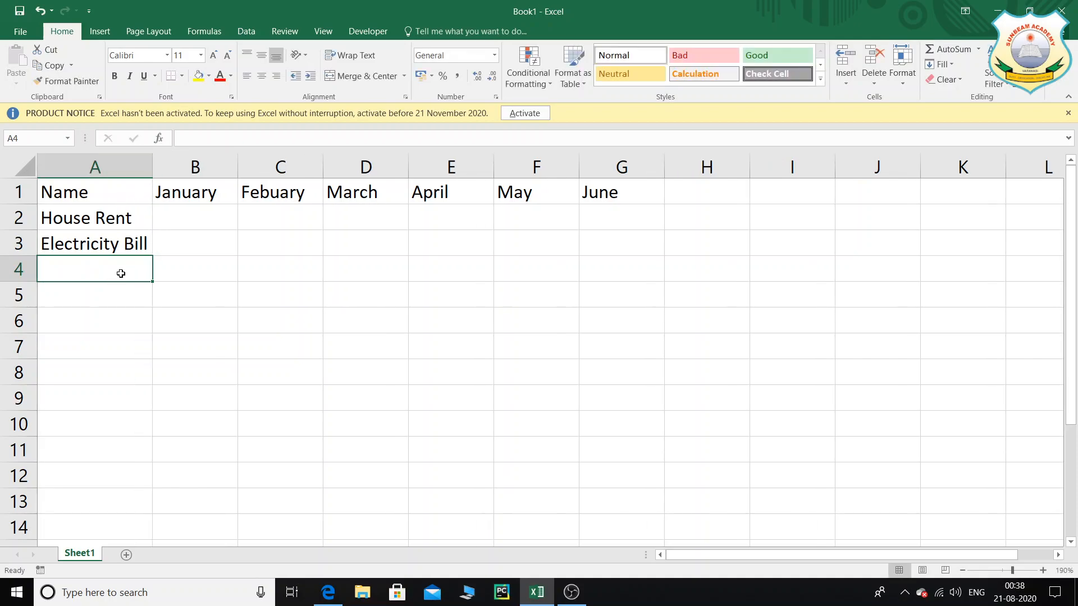
Step: Consult the textbook table again, enter Grocery Expenses in A4 and auto-fit column A to it
key(alt+Tab)
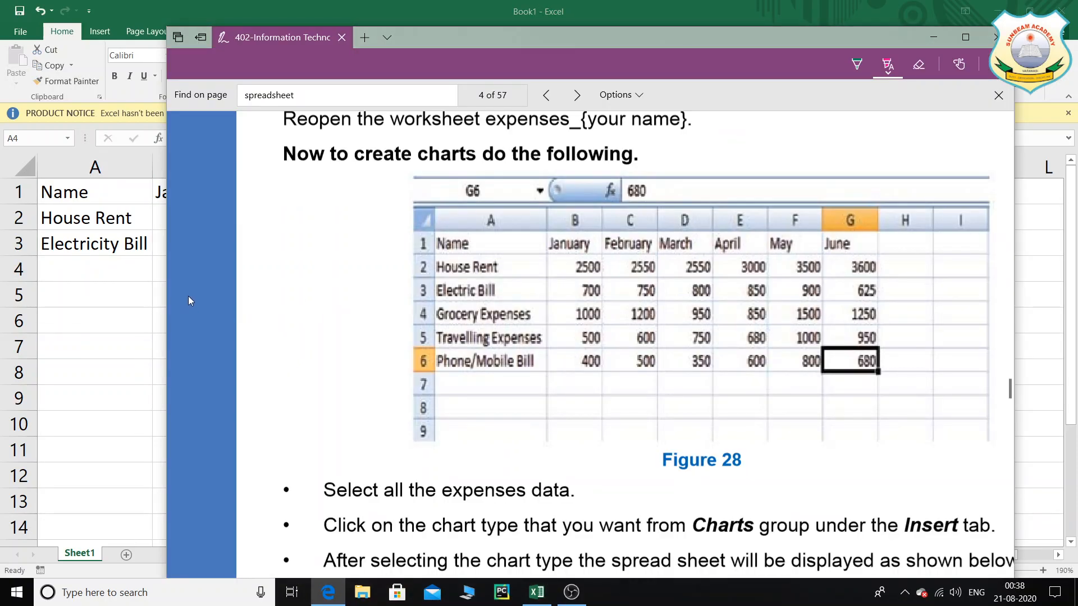
click(112, 269)
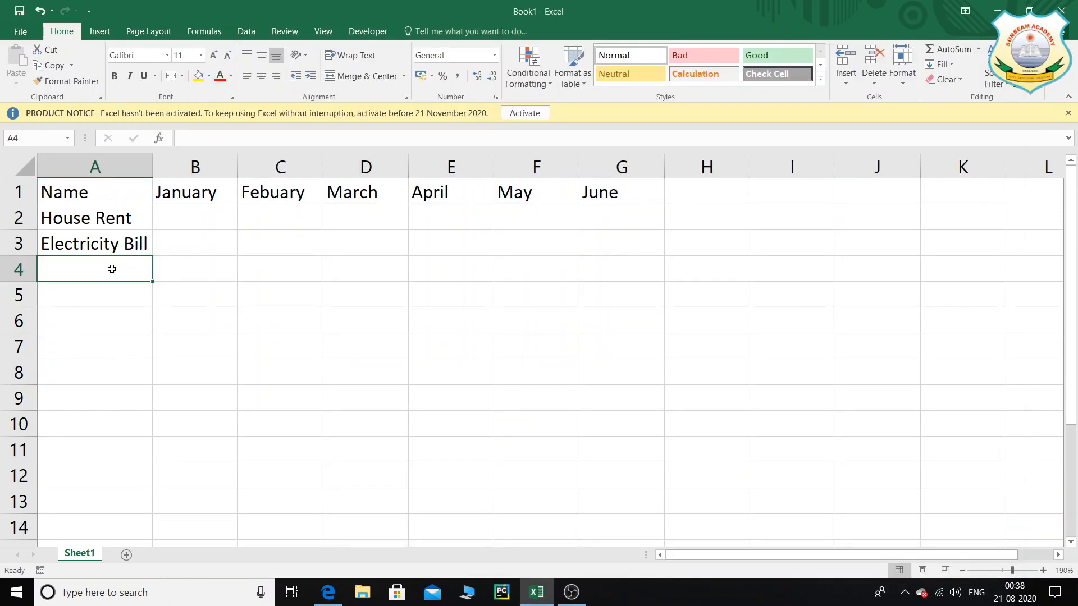
text(Crocery W)
key(BackSpace)
key(BackSpace)
key(BackSpace)
key(BackSpace)
key(BackSpace)
key(BackSpace)
key(BackSpace)
key(BackSpace)
key(BackSpace)
text(Gro)
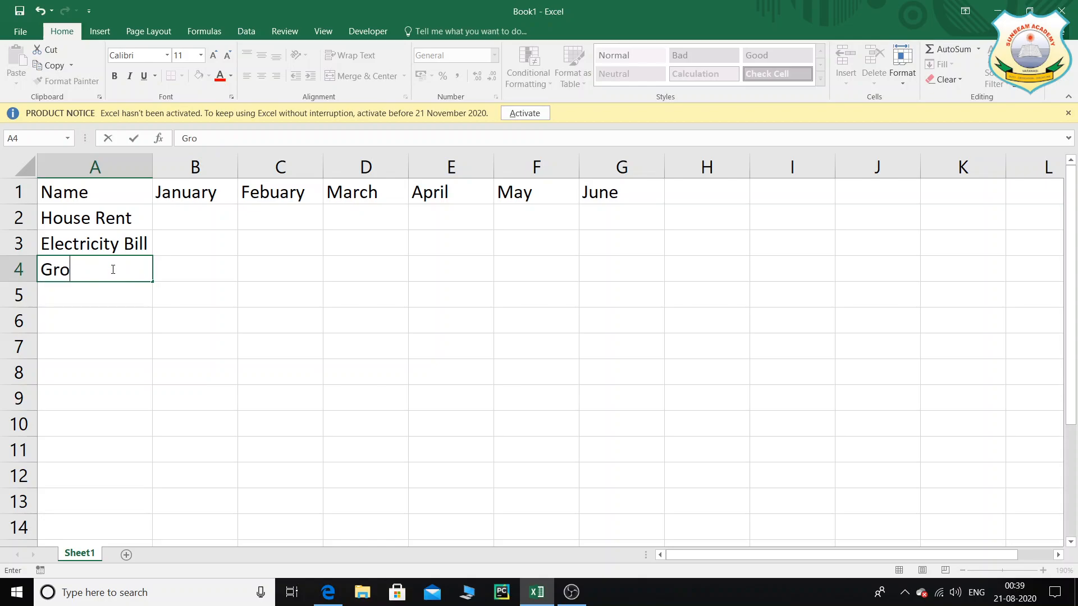
text(cery Expensi)
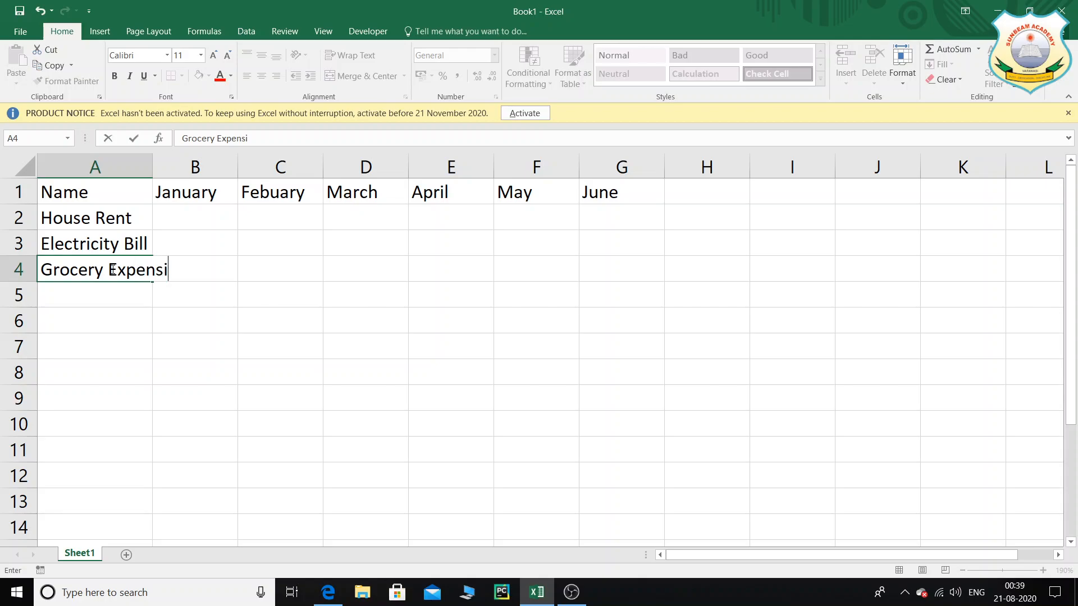
key(BackSpace)
text(es)
click(155, 185)
double_click(152, 162)
Step: Check the next expense name in the textbook table, enter Travelling Expenses in A5 and auto-fit column A to it
key(alt+Tab)
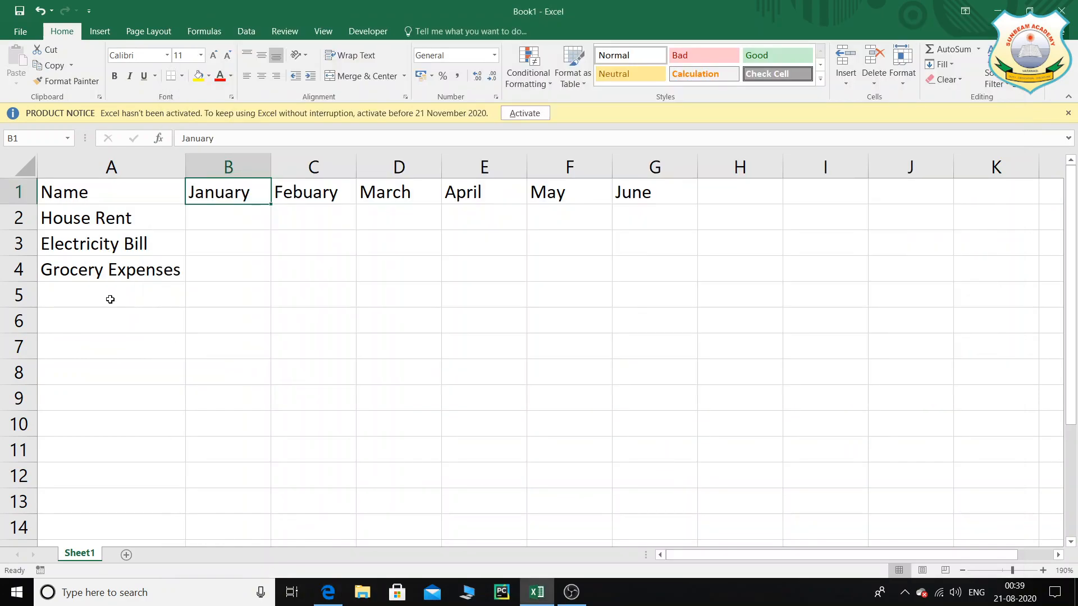
click(110, 298)
text(Tra)
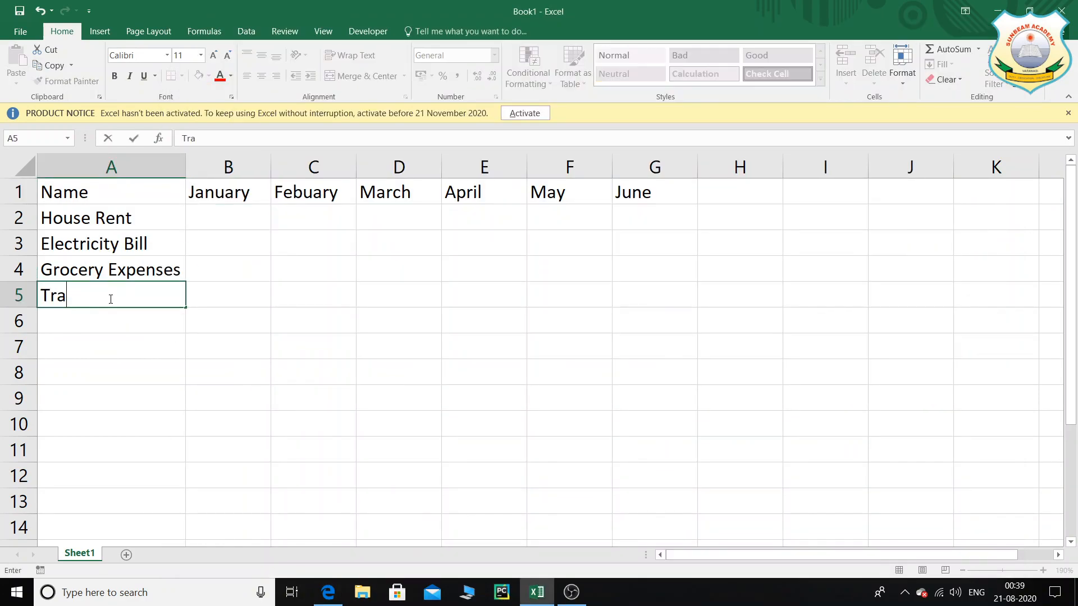
text(velling Expen)
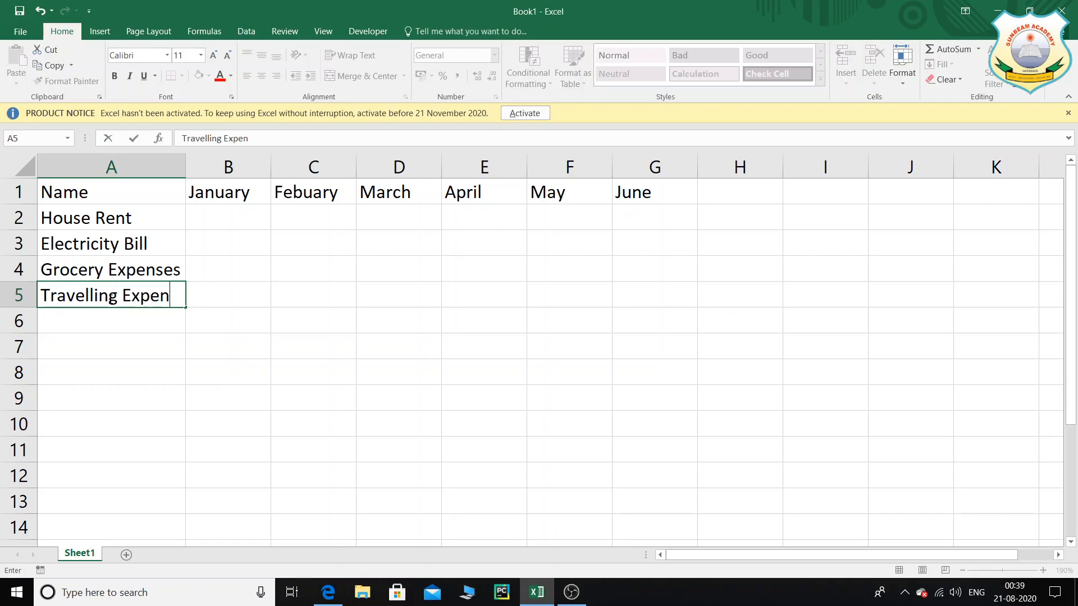
text(ses)
key(Tab)
double_click(188, 166)
Step: Look up the last expense name in the textbook table and enter Phone/mobile Bill in A6
click(145, 317)
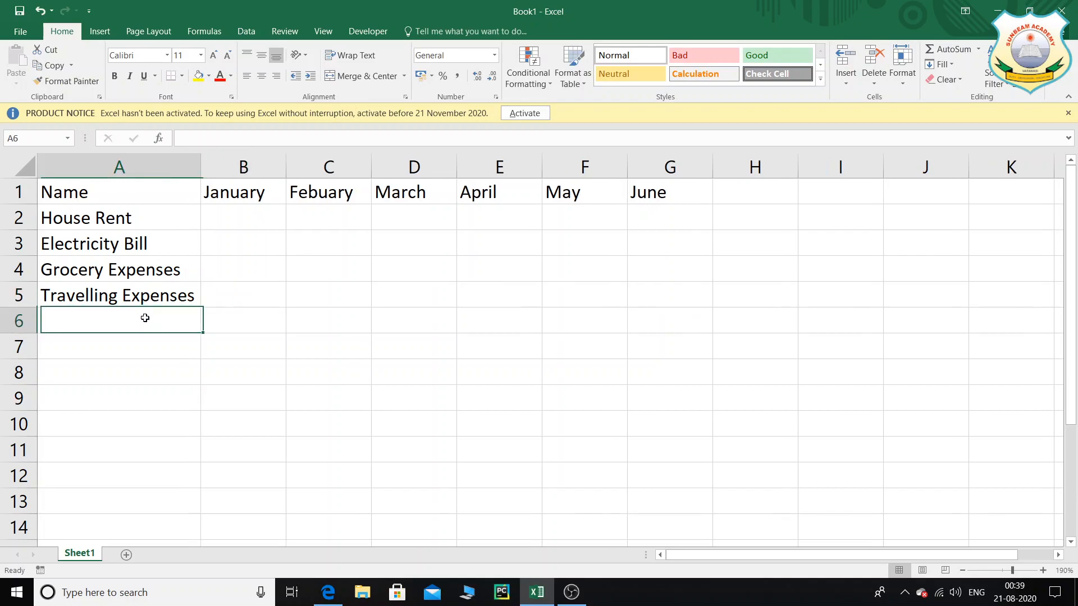
key(alt+Tab)
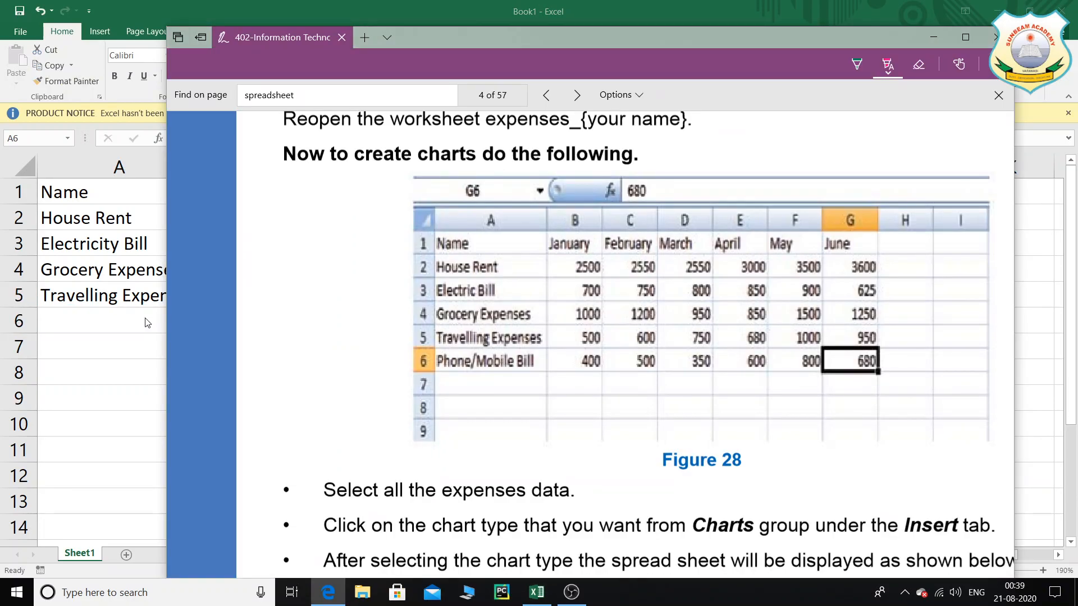
click(141, 323)
text(Phonee)
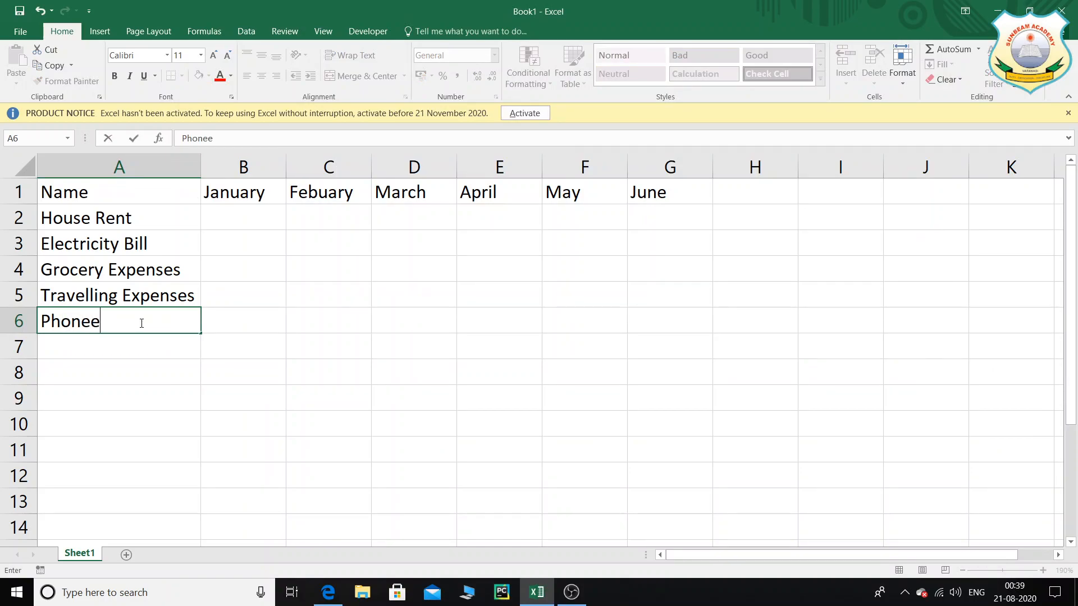
key(BackSpace)
text(/mobile Bill)
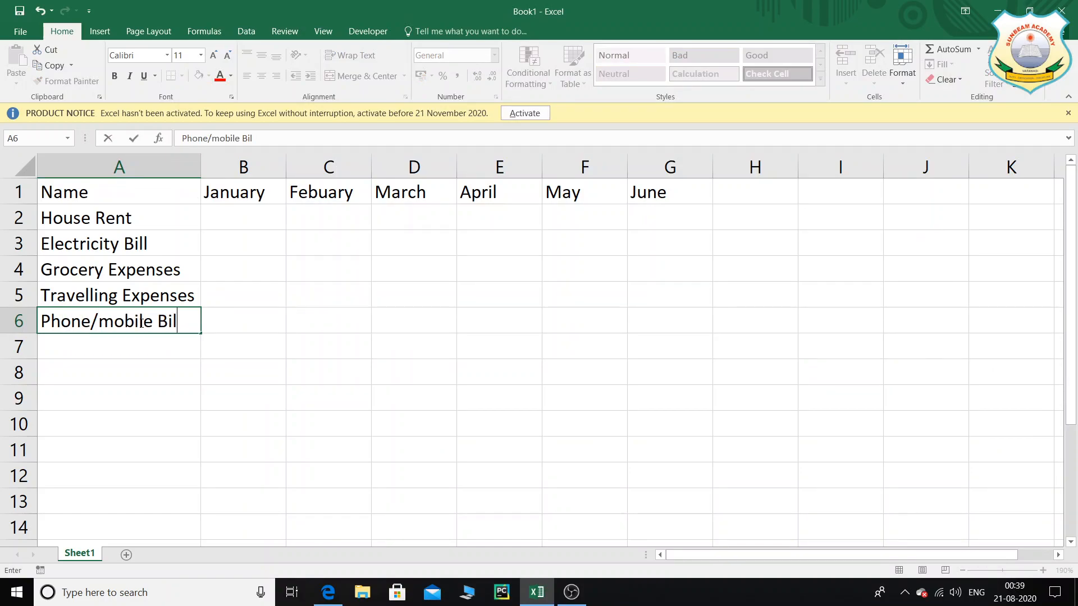
key(Tab)
Step: Consult the House Rent row in the textbook table and enter 25500 in B2 and 2500 in C2
click(240, 225)
key(alt+Tab)
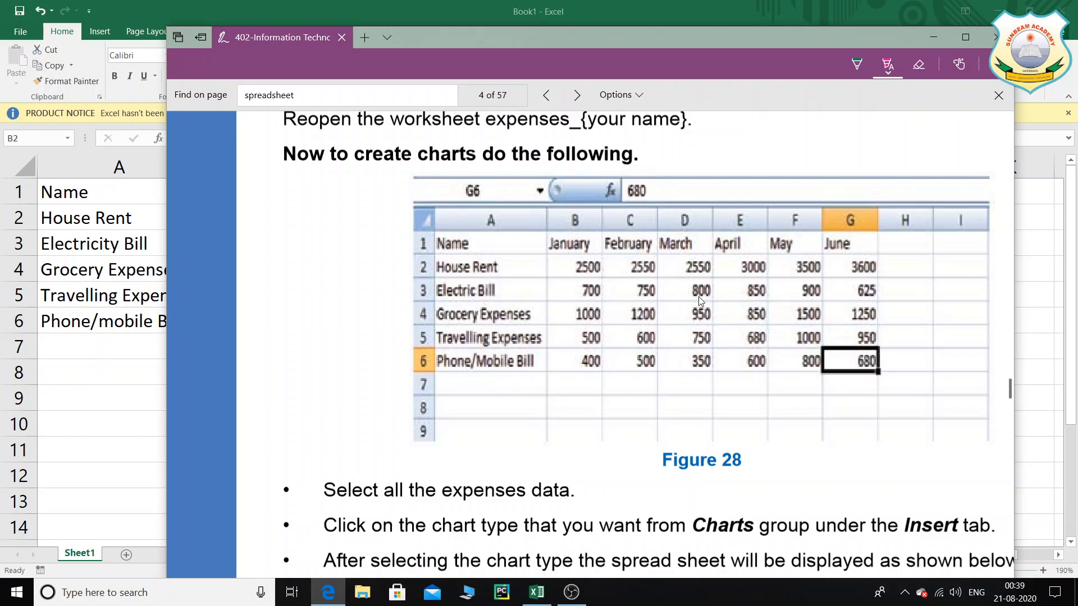
key(alt+Tab)
text(25500)
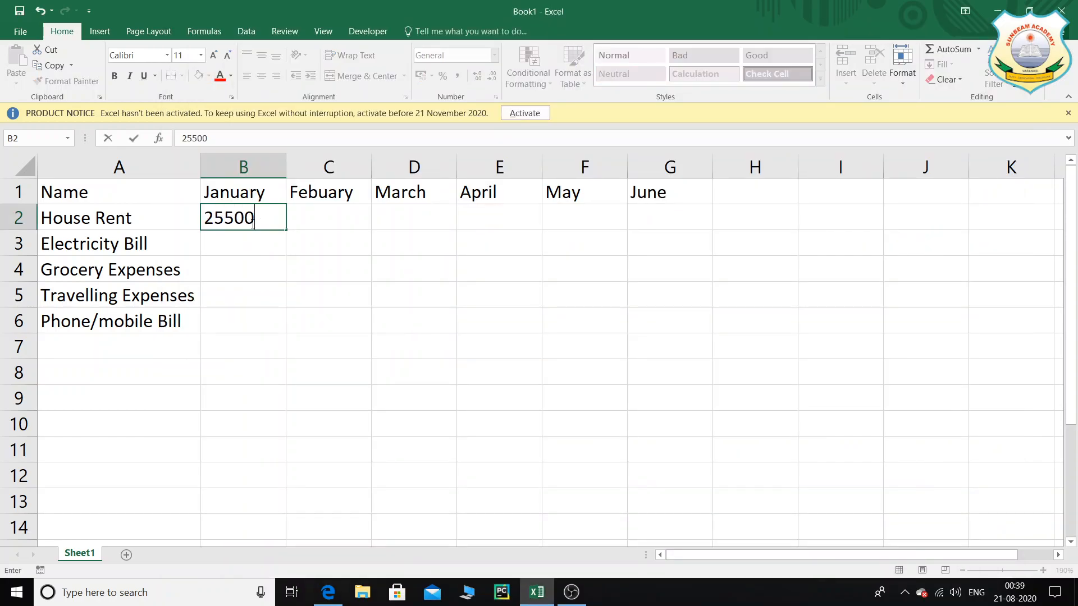
key(Tab)
text(2500)
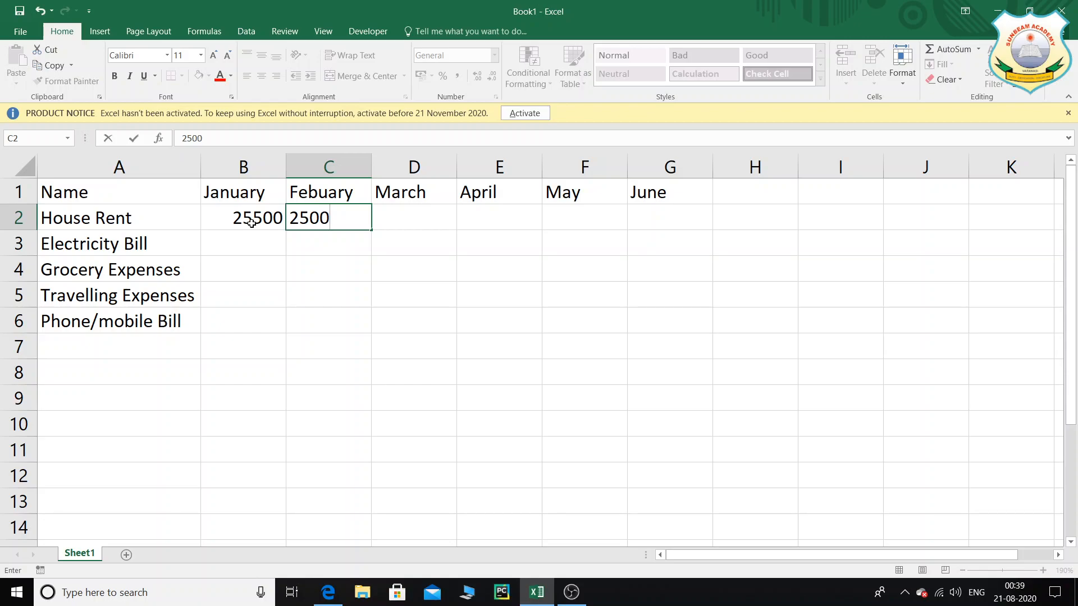
Step: Recheck the textbook's House Rent figures and correct B2 to 2500 and C2 to 2550
key(alt+Tab)
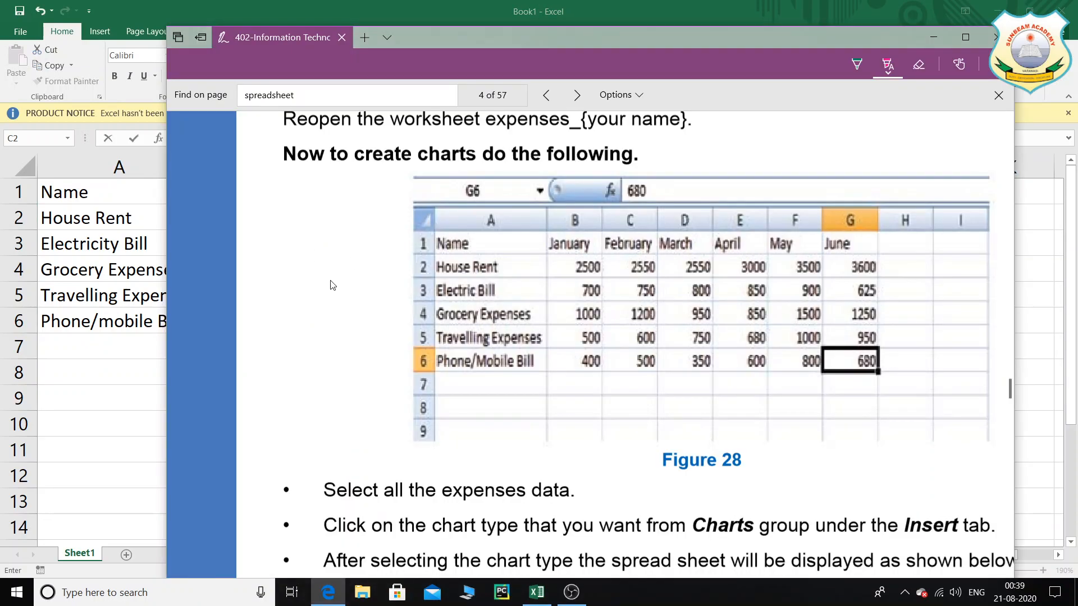
key(alt+Tab)
double_click(265, 218)
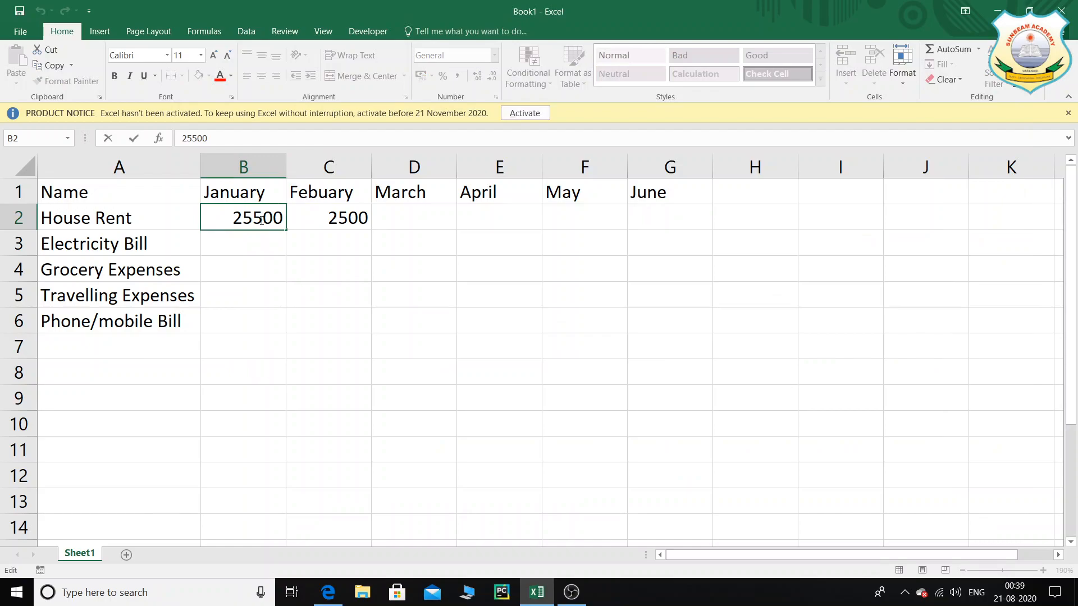
key(alt+Tab)
key(alt+Tab)
click(357, 219)
double_click(357, 219)
key(BackSpace)
text(5)
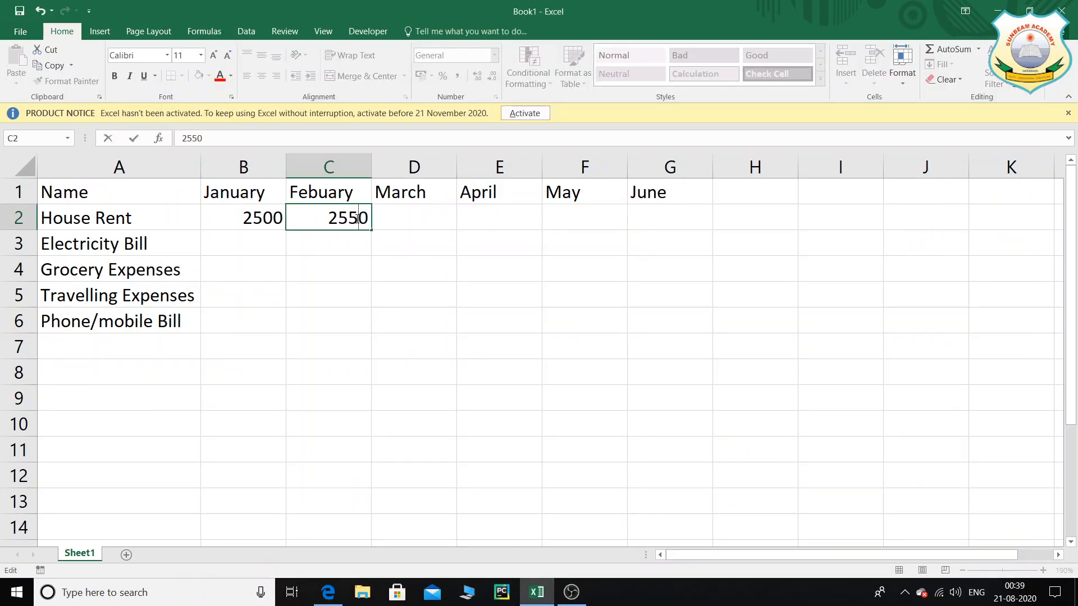
Step: Check the March House Rent in the textbook and copy the February amount from C2 into D2
key(alt+Tab)
key(alt+Tab)
click(335, 248)
click(337, 220)
key(ctrl+c)
click(413, 218)
key(ctrl+v)
Step: Enter the textbook's House Rent amounts for April and May, 3000 in E2 and 3500 in F2
key(alt+Tab)
key(alt+Tab)
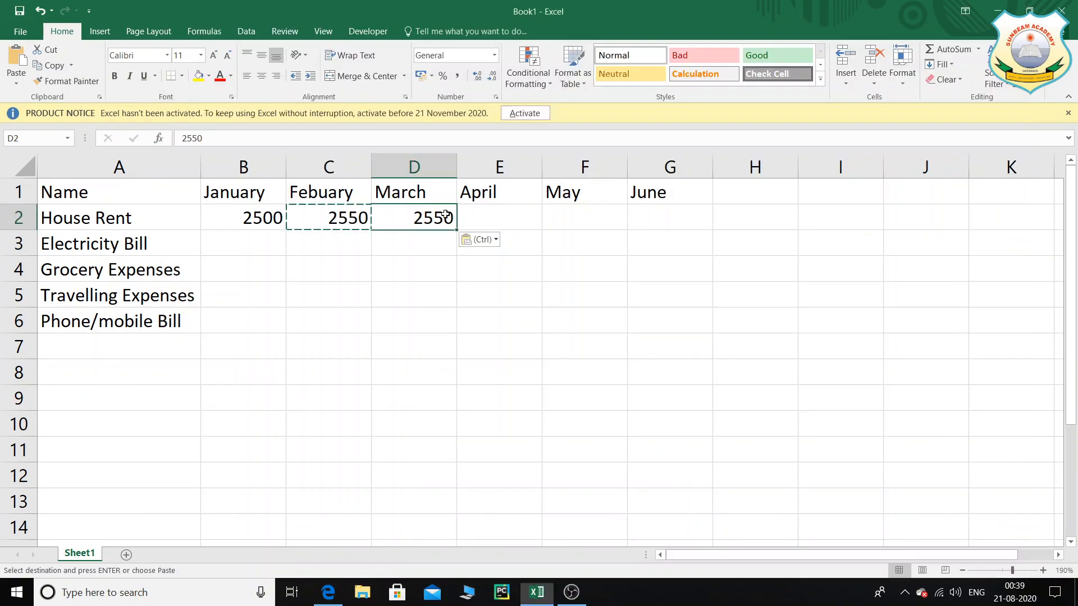
click(476, 221)
text(3000)
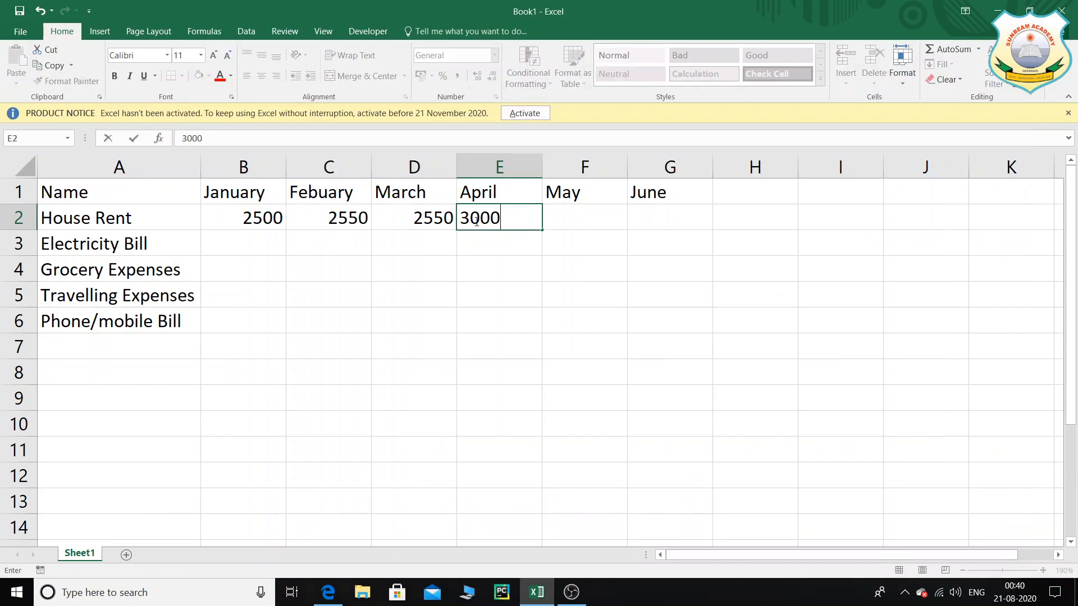
key(alt+Tab)
key(alt+Tab)
click(588, 214)
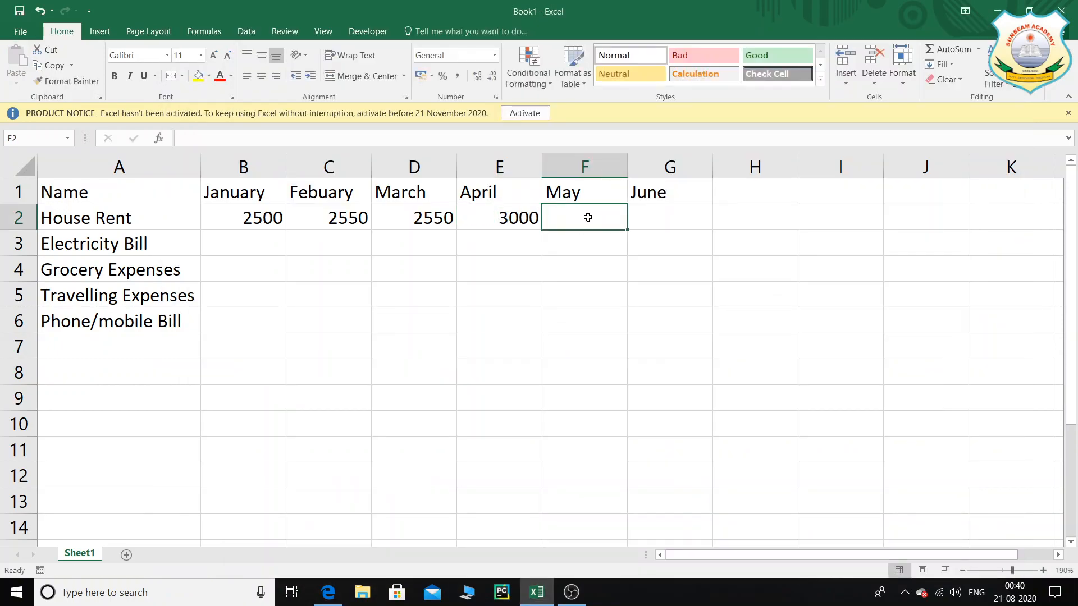
text(3500)
Step: Complete the House Rent row with the textbook's June amount, 3600, in G2
key(alt+Tab)
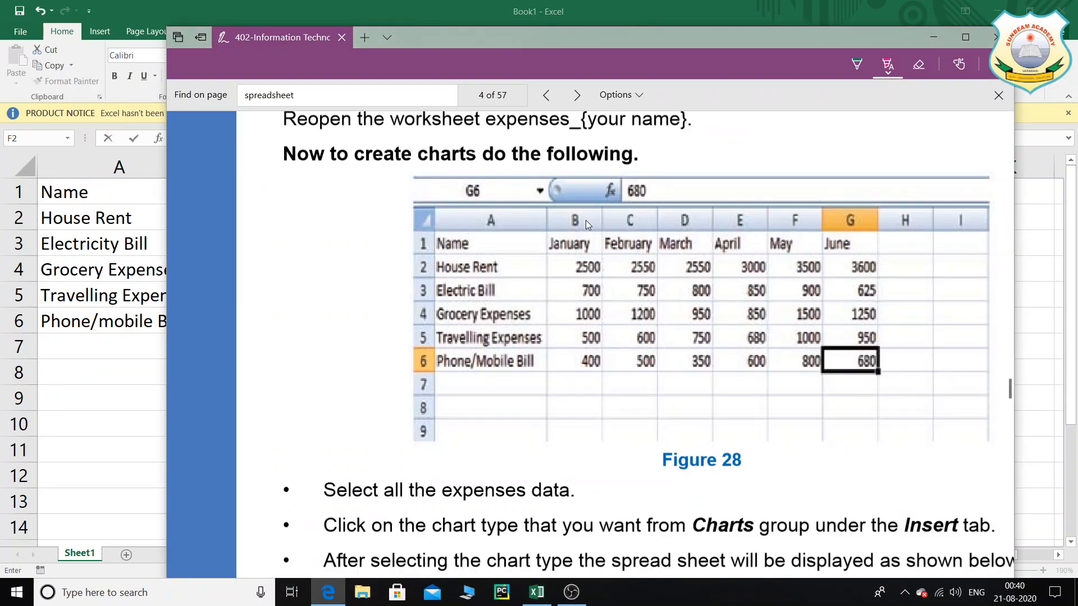
key(alt+Tab)
click(676, 227)
text(36)
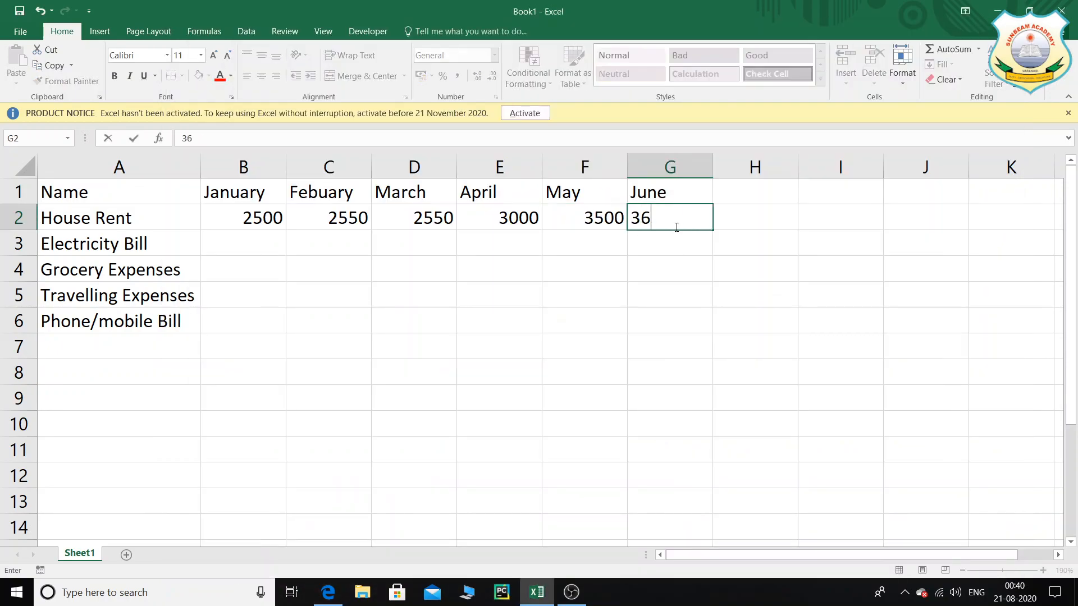
key(alt+Tab)
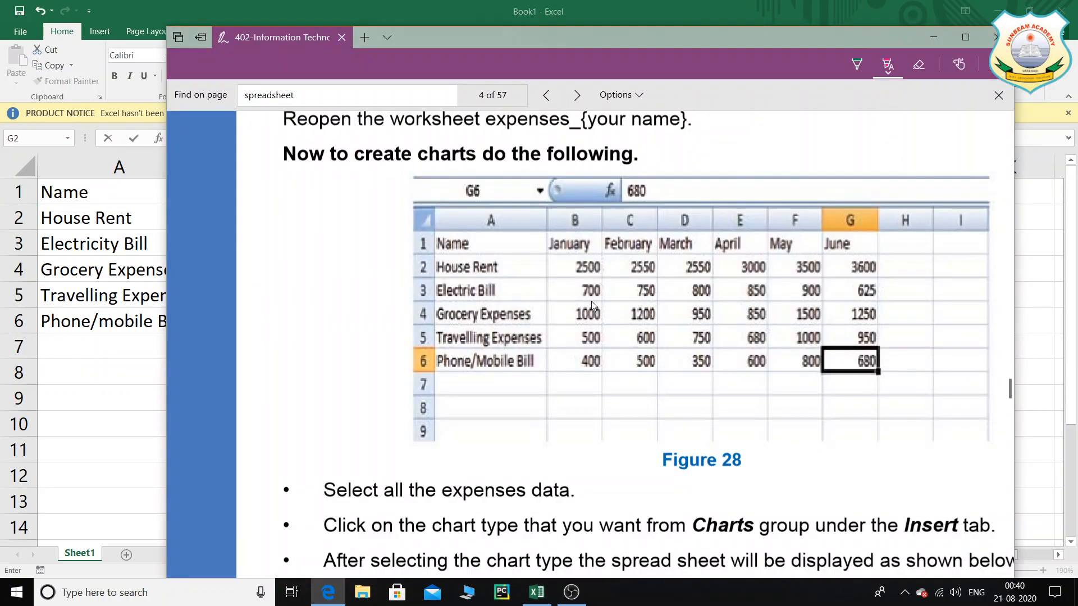
key(alt+Tab)
text(00)
Step: Enter the Electricity Bill amounts 700, 750 and 800 for January to March in B3 to D3, checking them against the textbook table
click(238, 234)
text(700)
key(alt+Tab)
key(alt+Tab)
key(Tab)
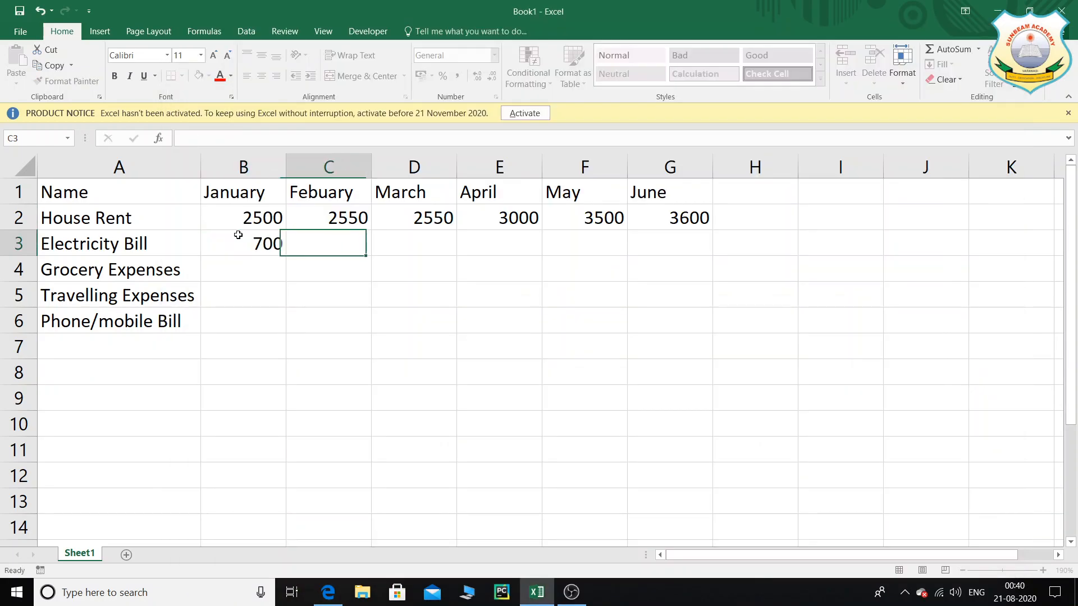
text(75)
key(alt+Tab)
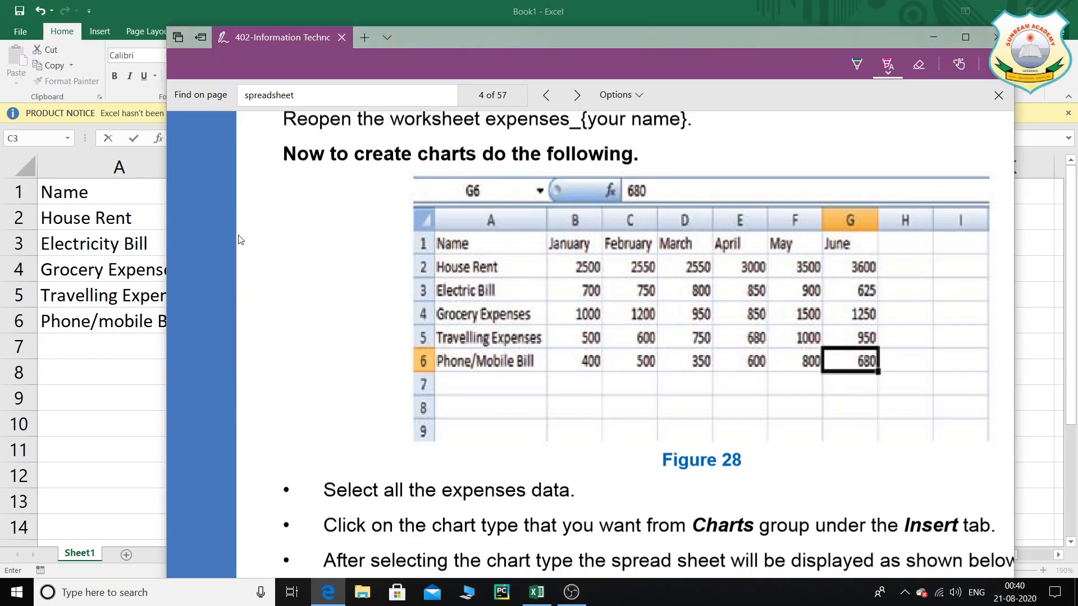
key(alt+Tab)
text(0)
key(Tab)
text(800)
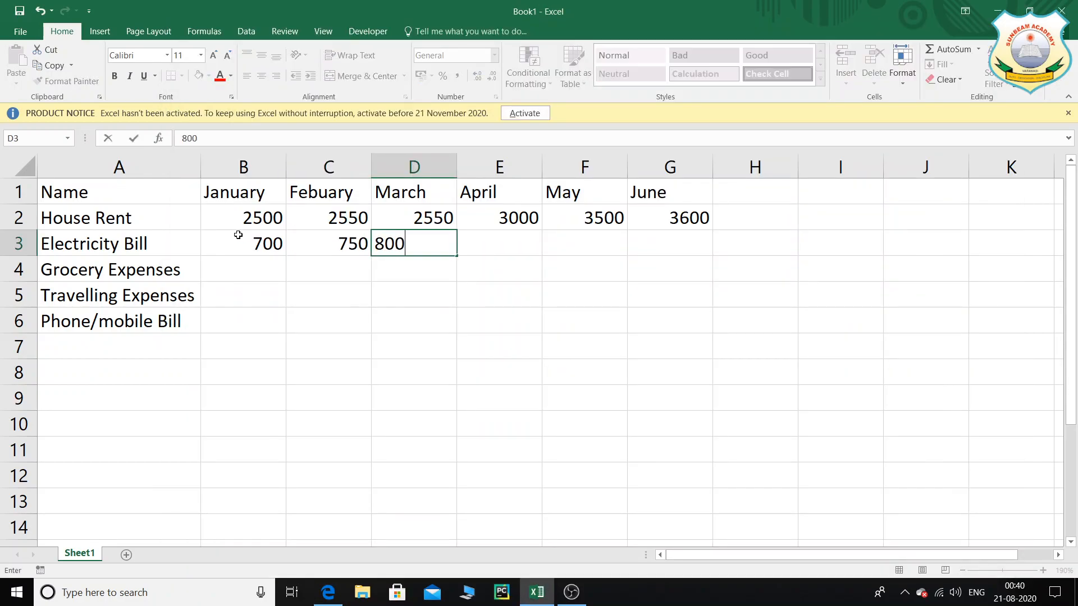
Step: Complete the Electricity Bill row from the textbook with 850, 900 and 625 for April to June in E3 to G3
key(alt+Tab)
key(alt+Tab)
key(Tab)
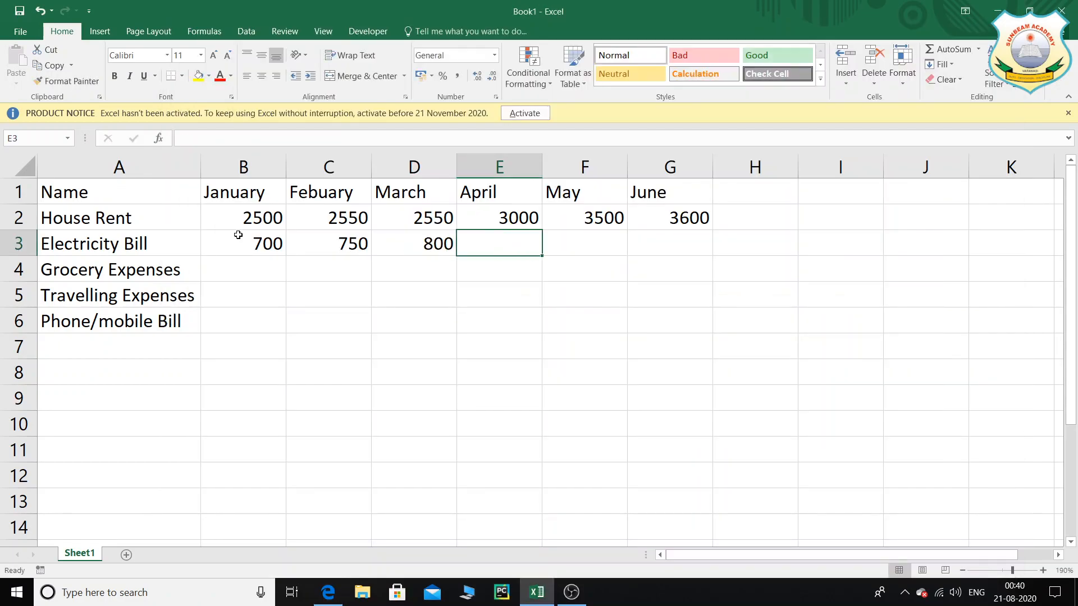
text(850)
key(alt+Tab)
key(alt+Tab)
key(Tab)
text(900)
key(alt+Tab)
key(alt+Tab)
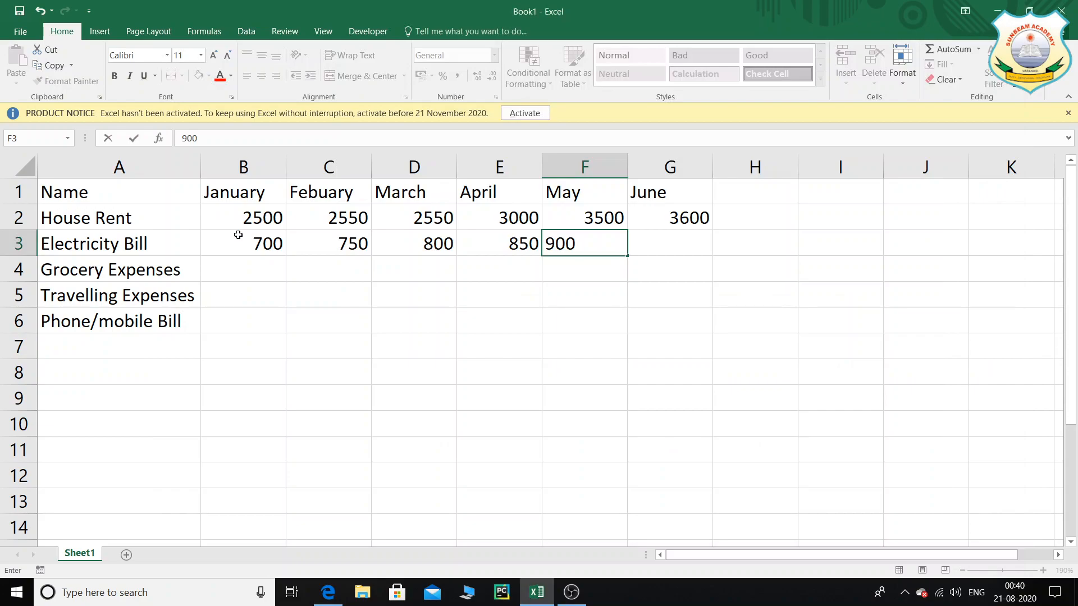
key(Tab)
text(625)
Step: Start the Grocery Expenses row from the textbook with 1000 for January in B4 and 1200 for February in C4
key(alt+Tab)
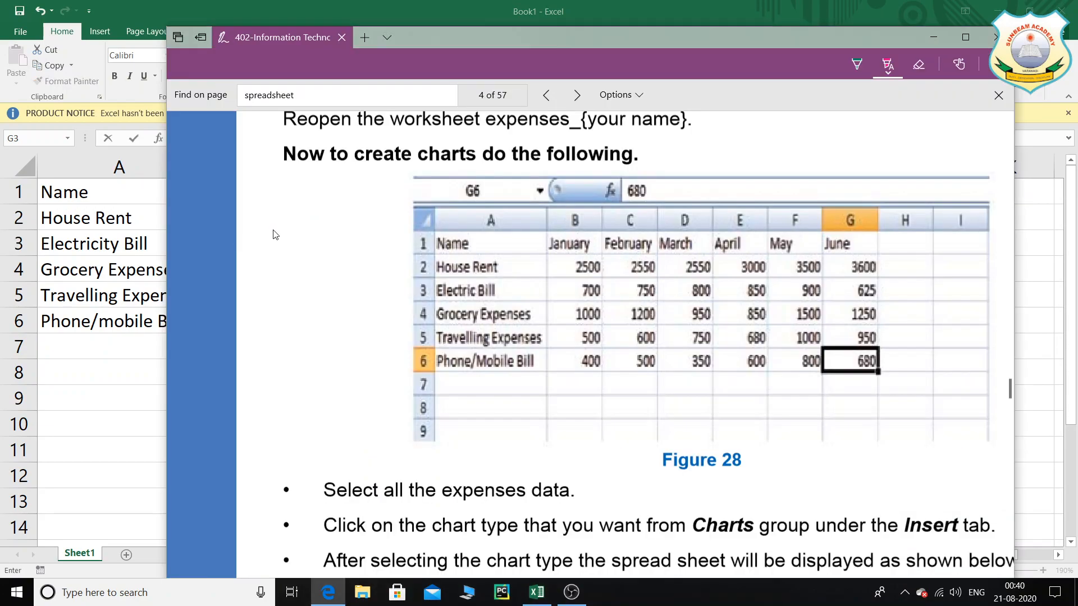
key(alt+Tab)
click(264, 274)
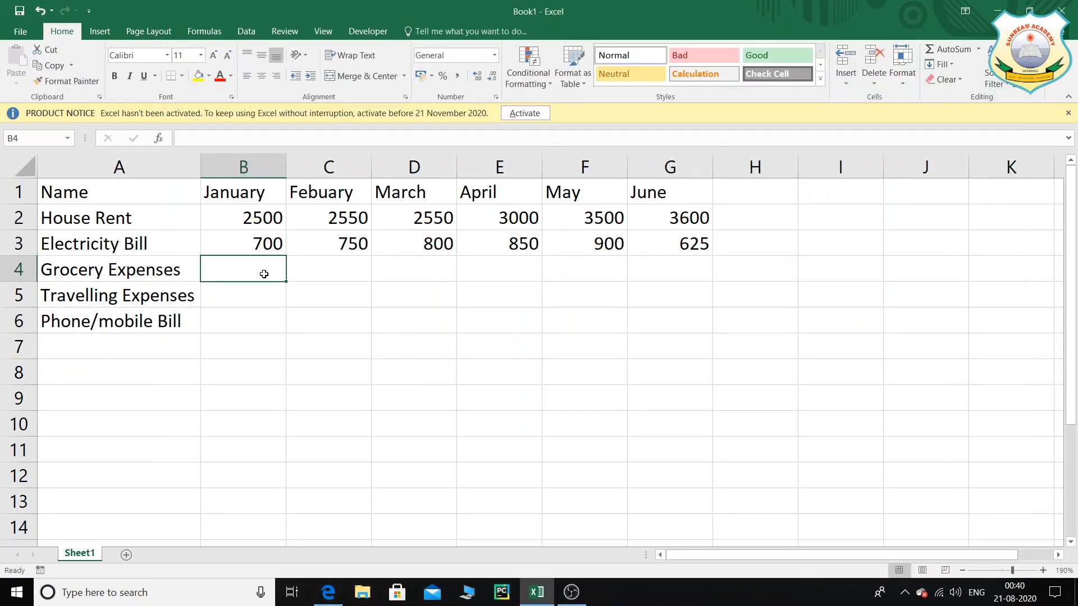
text(1000)
key(alt+Tab)
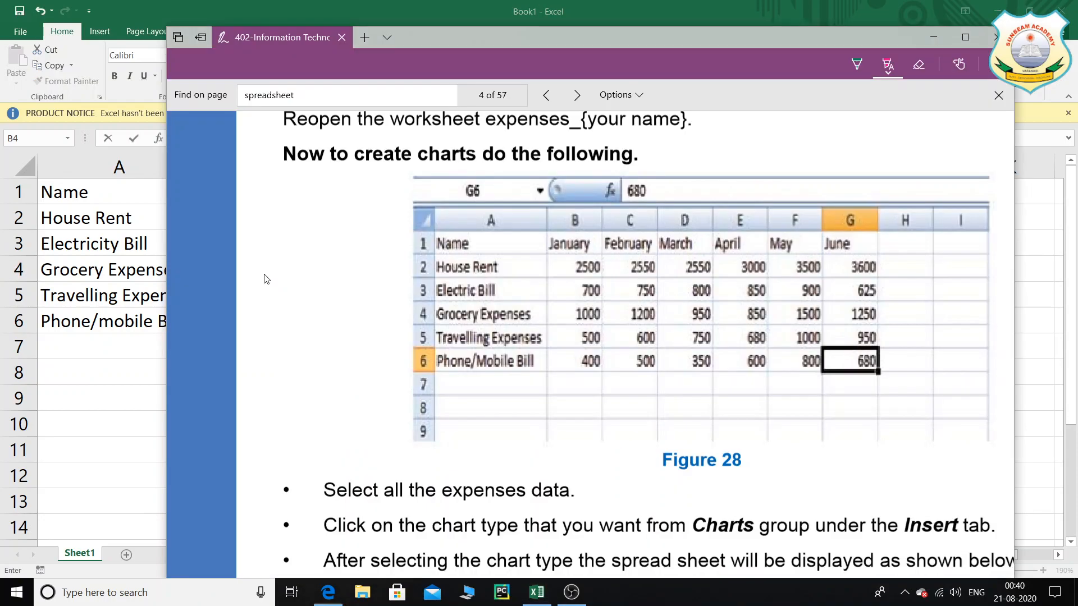
key(alt+Tab)
key(Tab)
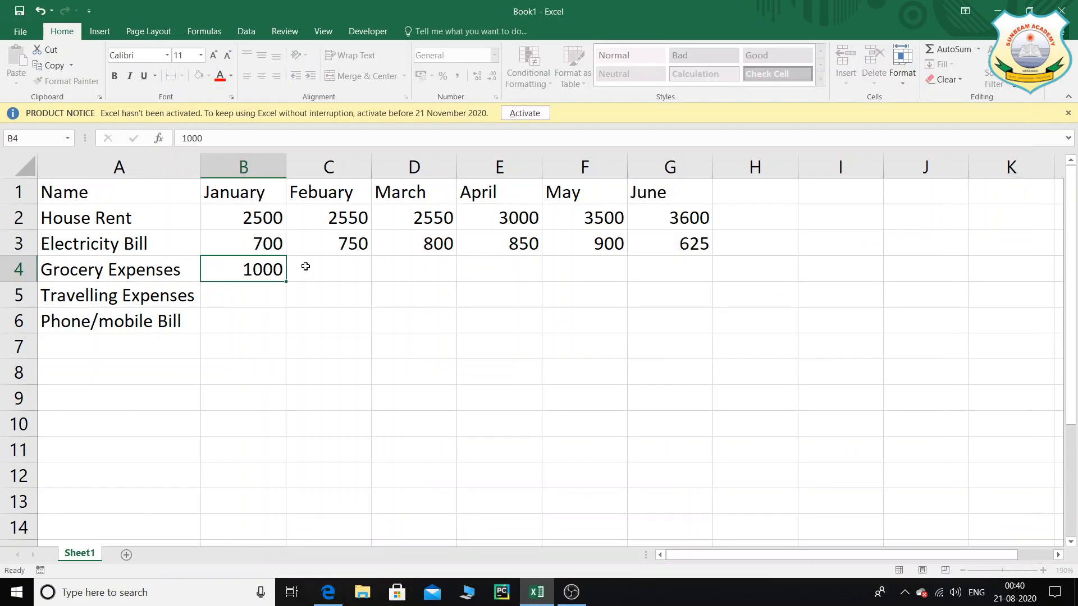
text(12)
key(alt+Tab)
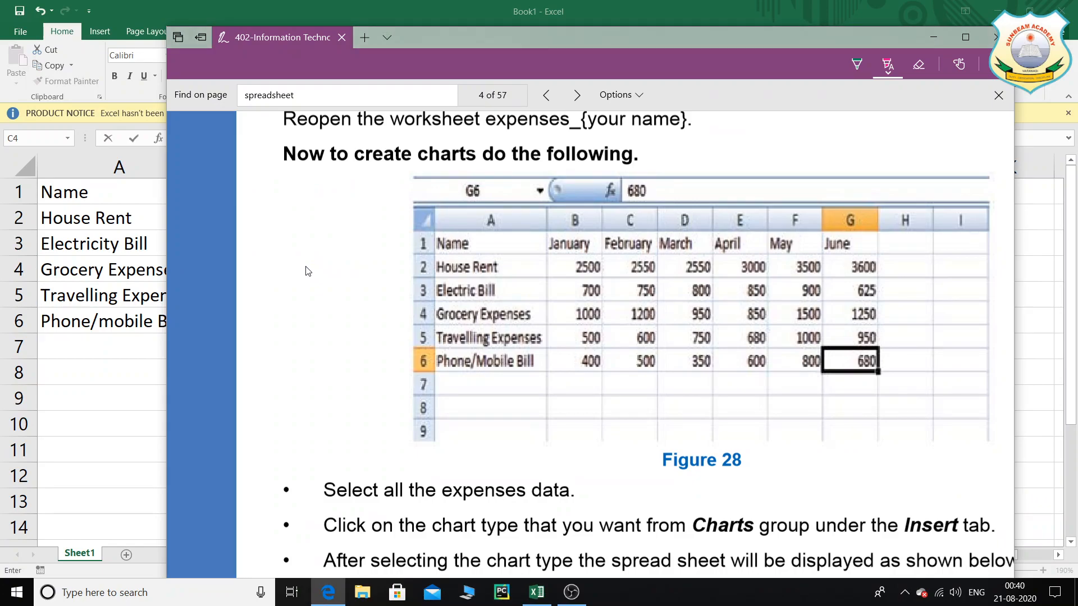
key(alt+Tab)
text(00)
Step: Enter the textbook's Grocery Expenses amounts for March and April, 950 in D4 and 850 in E4
key(Tab)
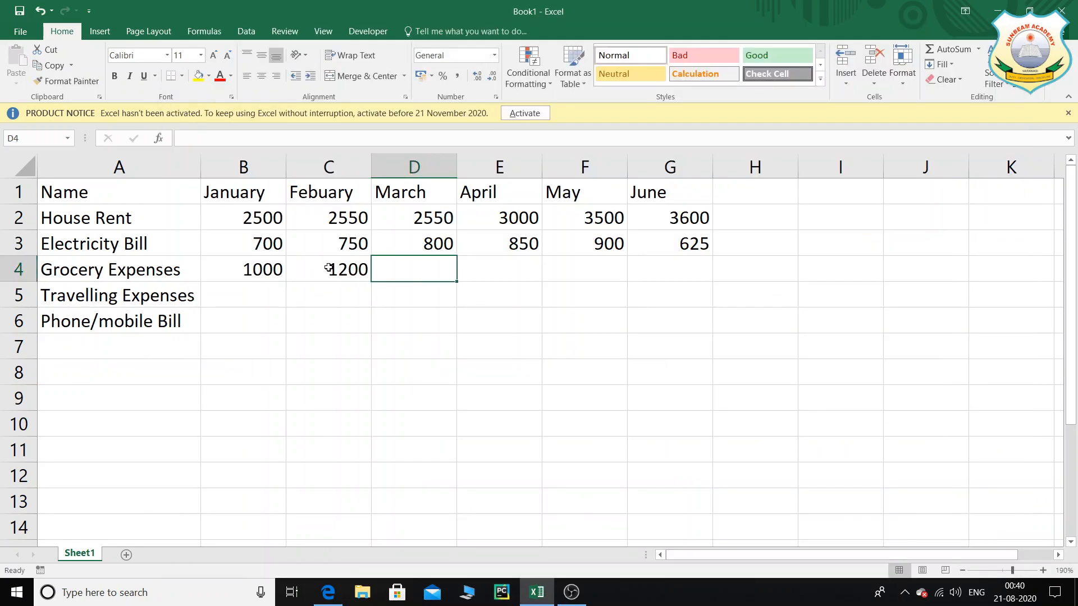
text(95)
key(alt+Tab)
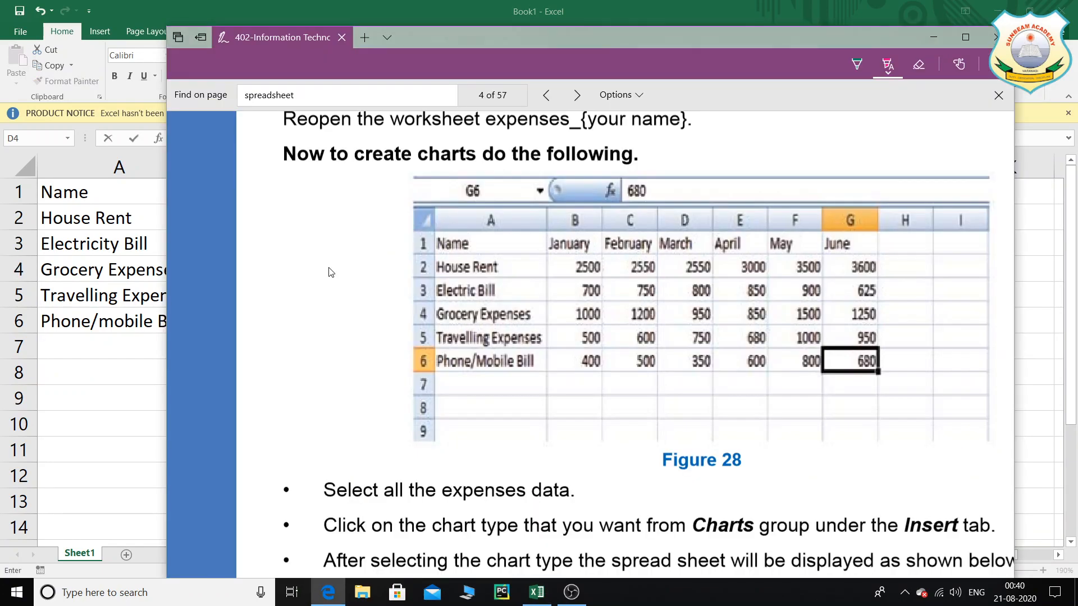
key(alt+Tab)
text(0)
key(Tab)
text(850)
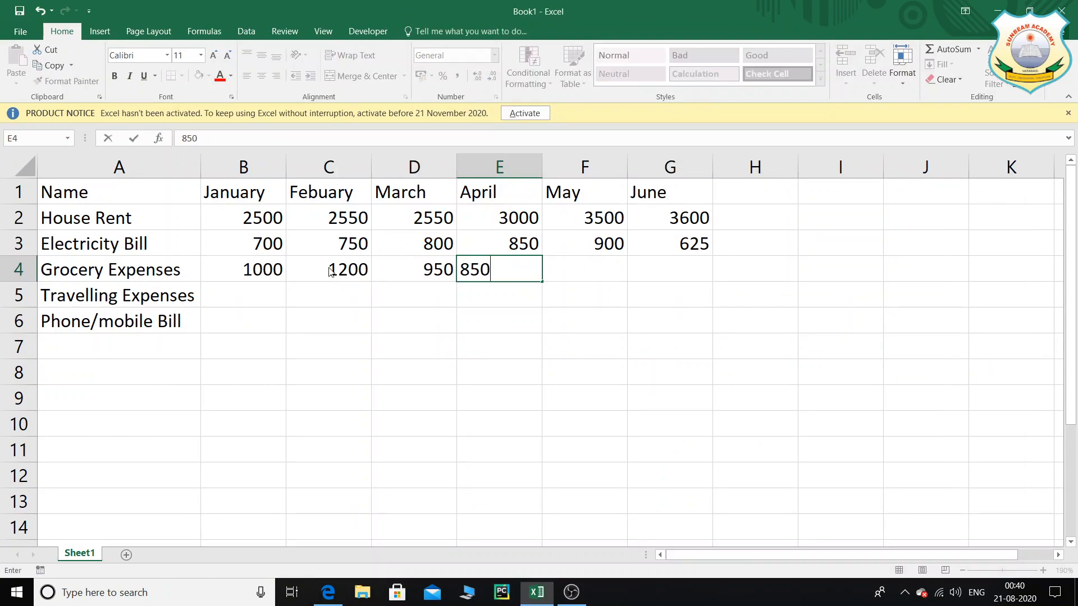
Step: Finish the Grocery Expenses row with 1500 for May in F4 and 1250 for June in G4, as in the textbook
key(alt+Tab)
key(alt+Tab)
key(Tab)
text(1500)
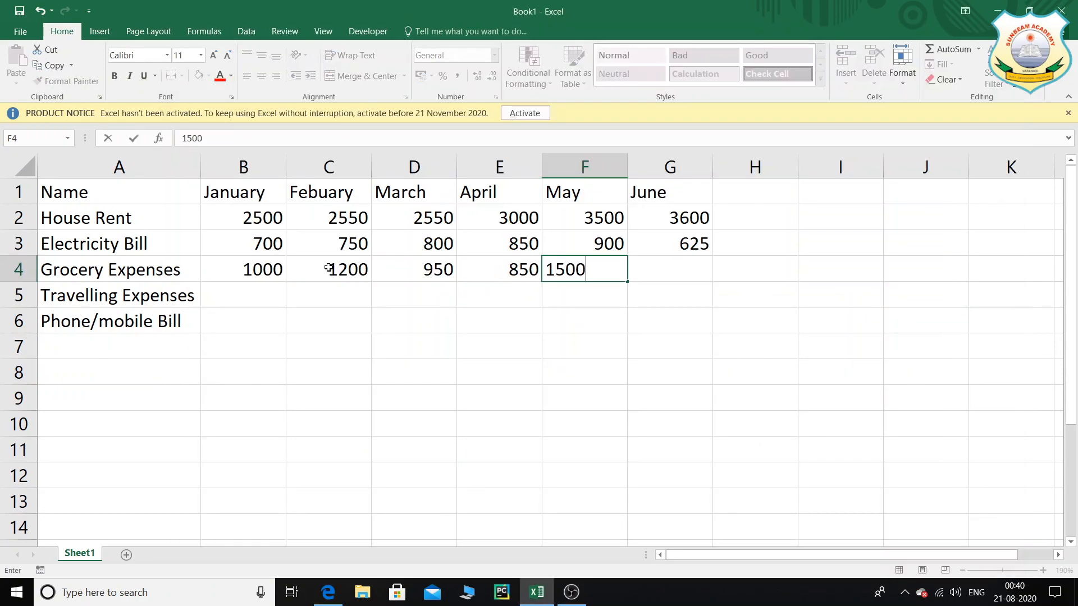
key(alt+Tab)
key(alt+Tab)
key(Tab)
text(1250)
Step: Start the Travelling Expenses row from the textbook with 500 for January in B5 and 600 for February in C5
key(alt+Tab)
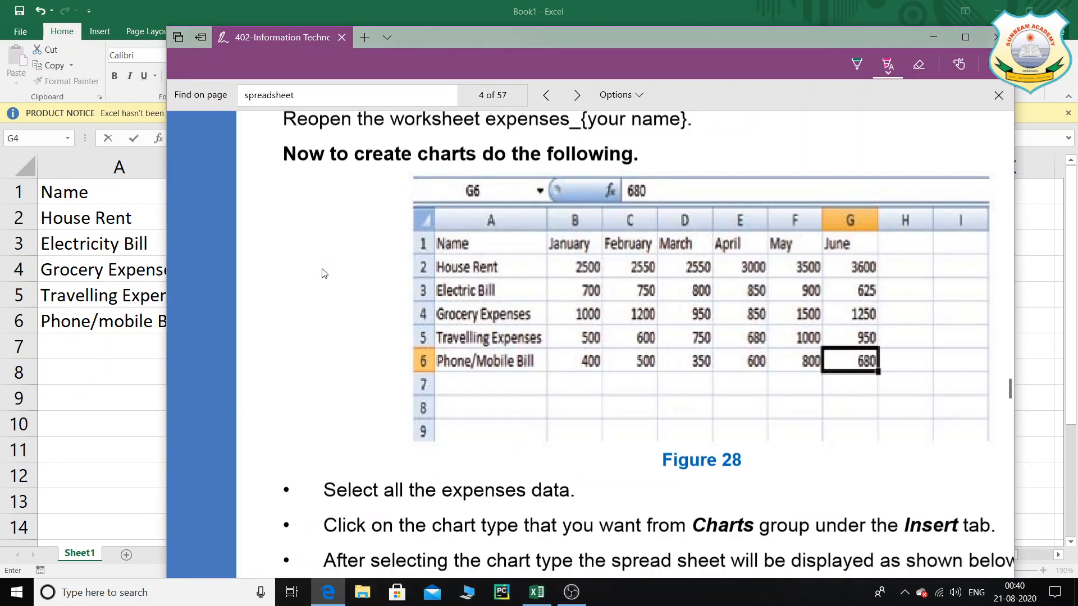
key(alt+Tab)
click(267, 290)
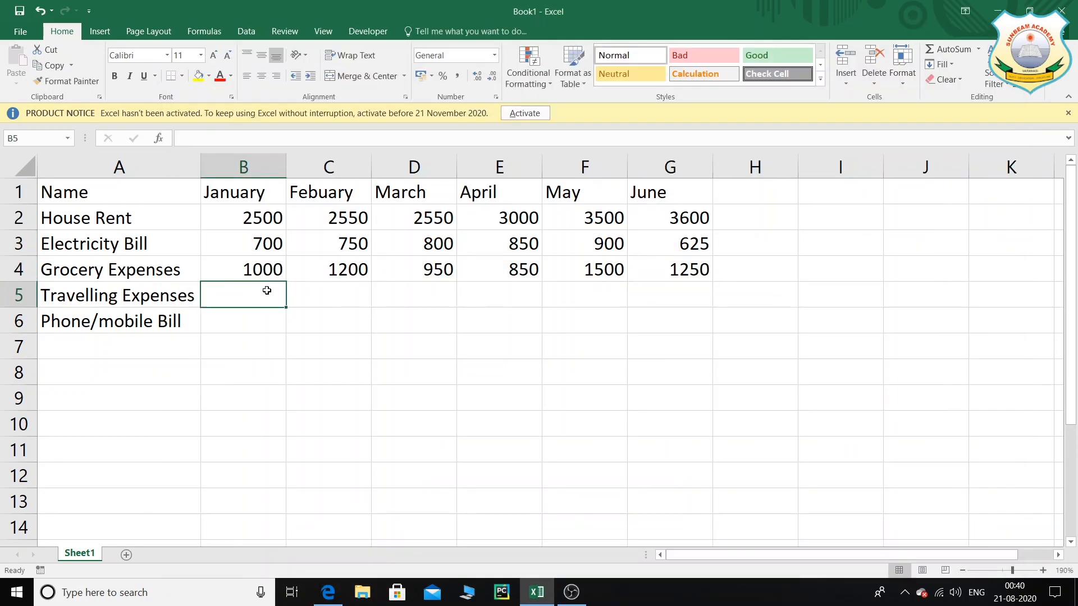
text(500)
key(alt+Tab)
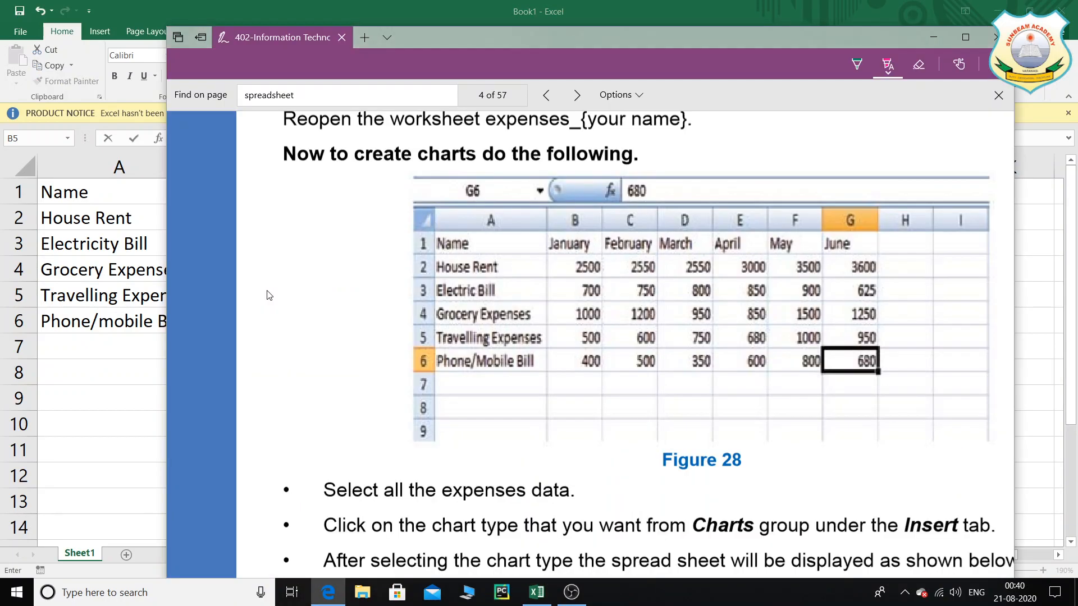
key(alt+Tab)
key(Tab)
text(600)
Step: Enter the textbook's Travelling Expenses amounts for March and April, 750 in D5 and 680 in E5
key(alt+Tab)
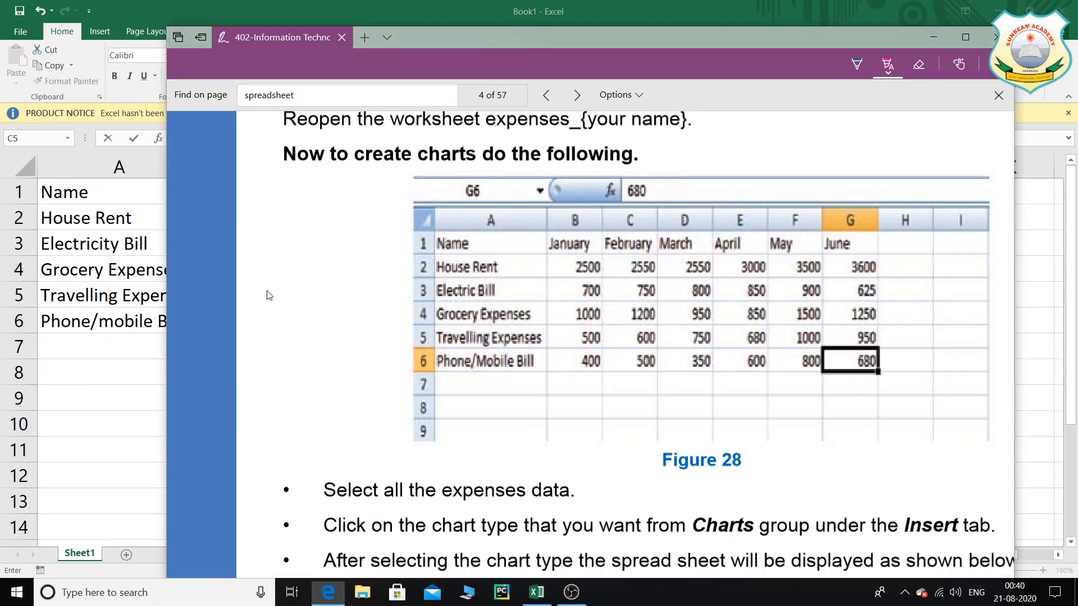
key(alt+Tab)
key(Tab)
text(75)
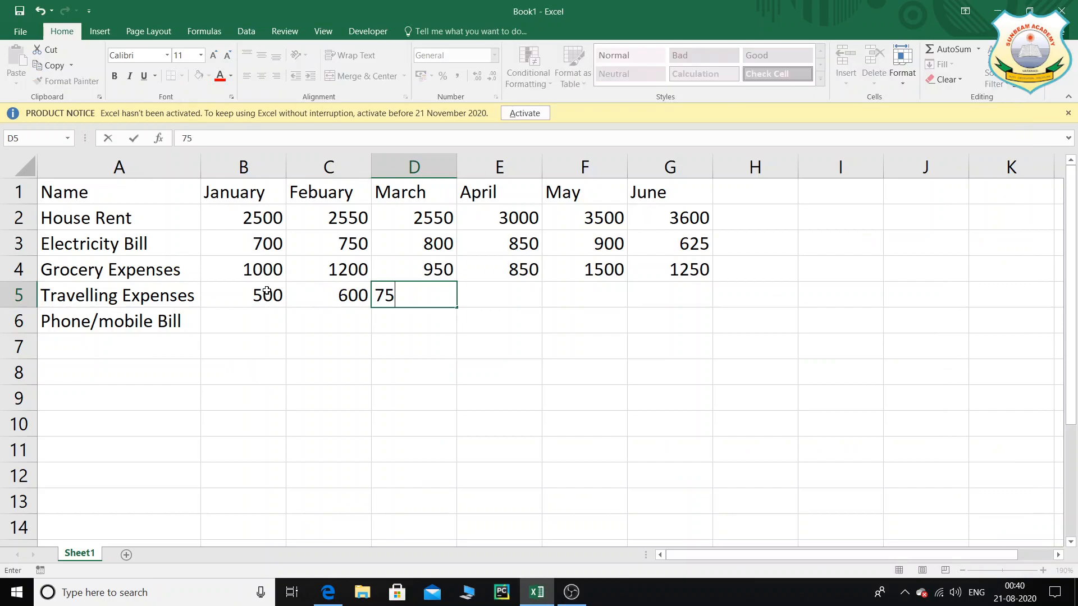
key(alt+Tab)
key(alt+Tab)
text(0)
key(Tab)
text(68)
key(alt+Tab)
key(alt+Tab)
text(0)
key(Tab)
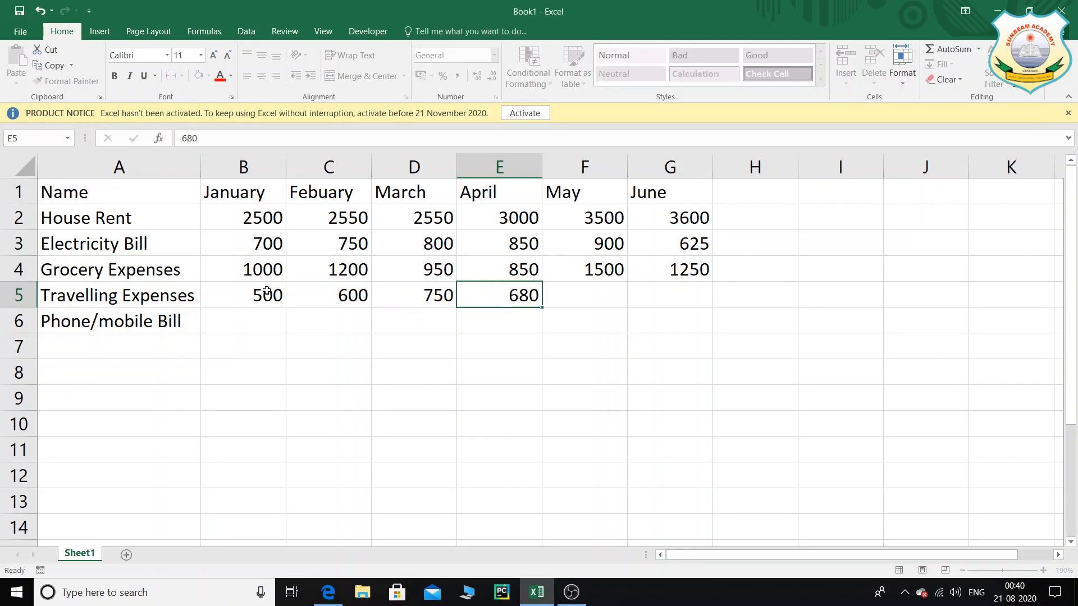
Step: Finish the Travelling Expenses row with 1000 for May in F5 and 950 for June in G5, as in the textbook
text(1000)
key(alt+Tab)
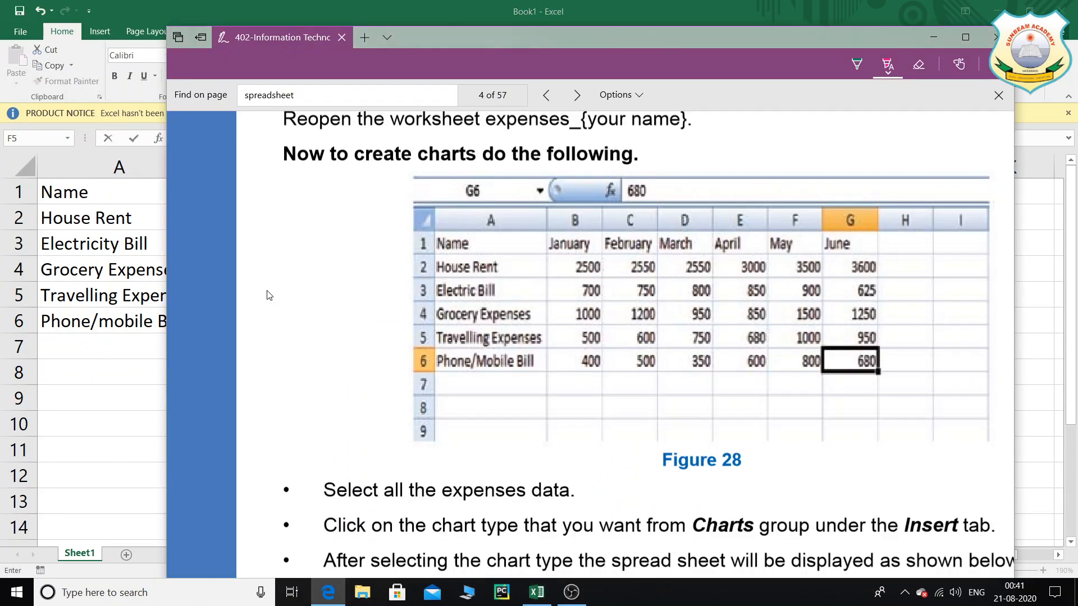
key(alt+Tab)
key(Tab)
text(950)
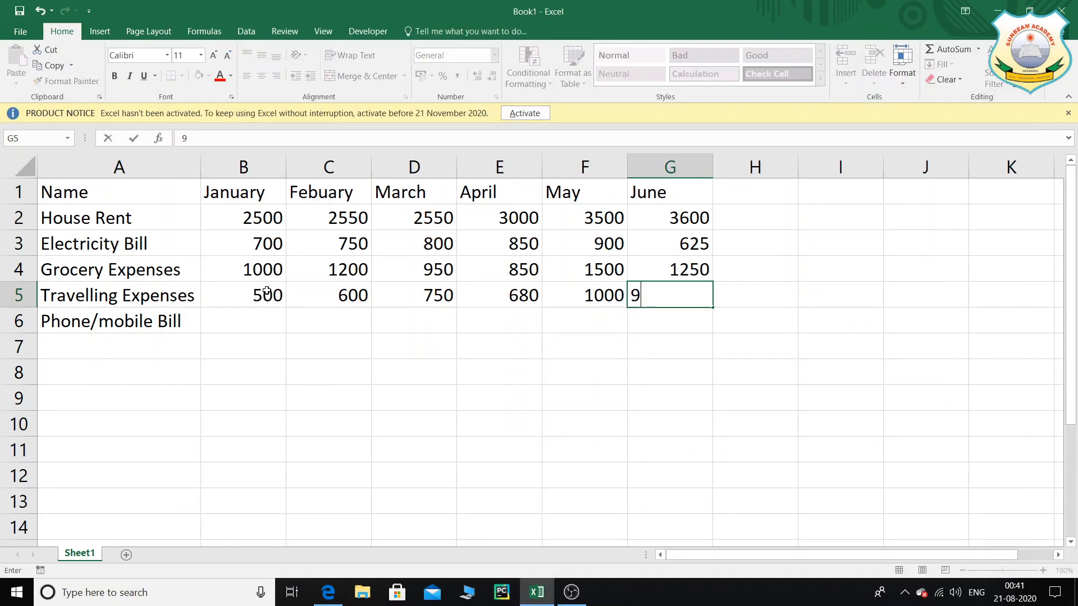
Step: Start the Phone/mobile Bill row from the textbook with 400 for January in B6 and 500 for February in C6
key(alt+Tab)
key(alt+Tab)
click(252, 317)
text(400)
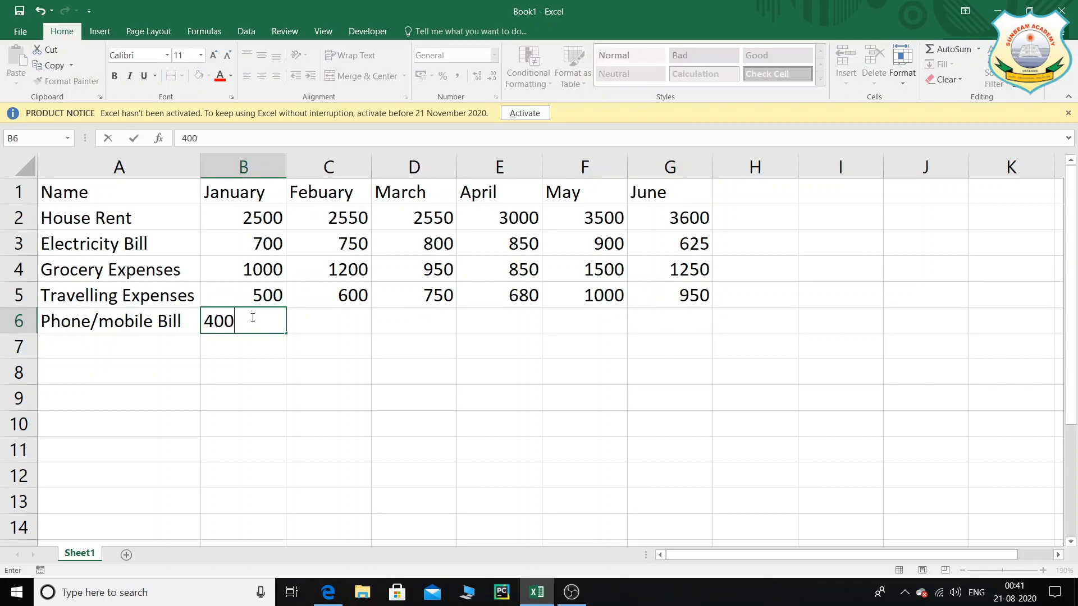
key(alt+Tab)
key(alt+Tab)
key(Tab)
text(500)
Step: Enter the textbook's Phone/mobile Bill amounts for March and April, 350 in D6 and 600 in E6
key(alt+Tab)
key(alt+Tab)
key(Tab)
text(350)
key(alt+Tab)
key(alt+Tab)
key(Tab)
text(600)
Step: Complete the Phone/mobile Bill row with 800 for May in F6 and 680 for June in G6, as in the textbook
key(alt+Tab)
key(alt+Tab)
key(Tab)
text(800)
key(alt+Tab)
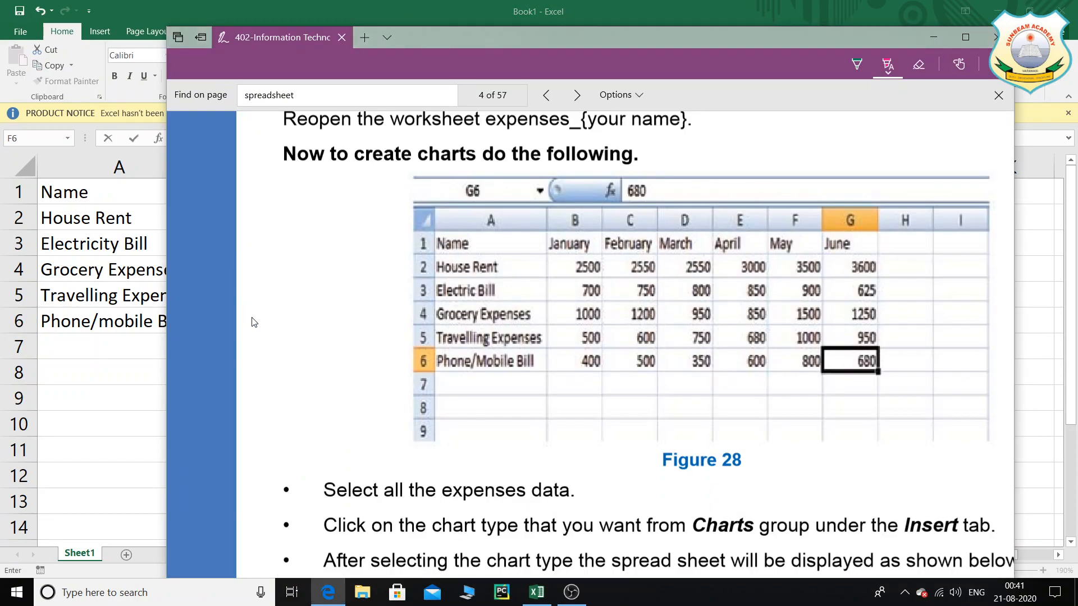
key(alt+Tab)
key(Tab)
text(680)
key(Tab)
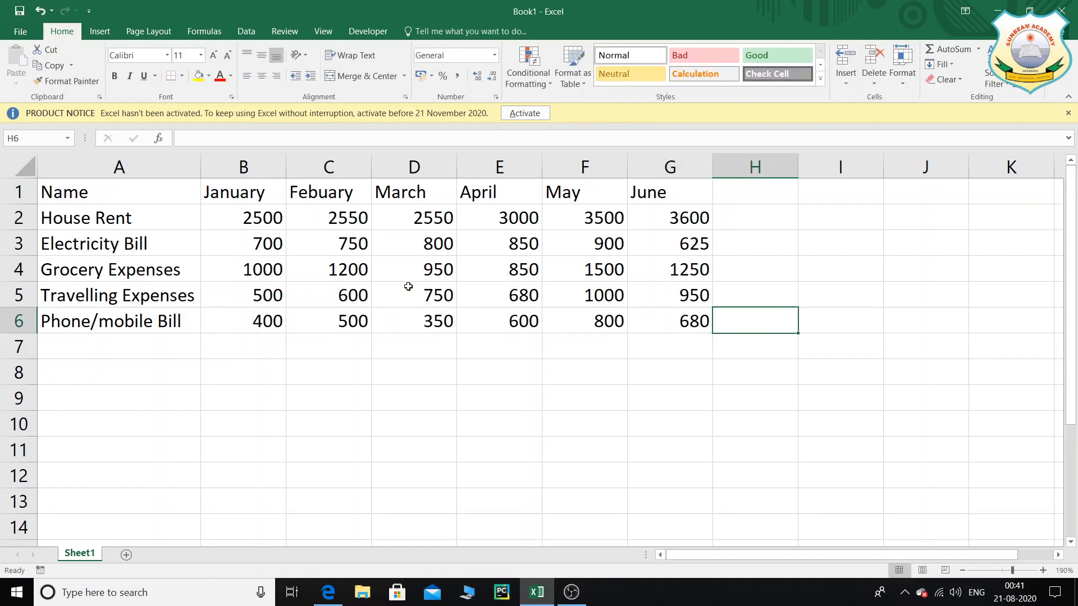
Step: Set the font colour of the header cells A1 to G1 to light grey
click(252, 283)
drag(59, 191, 676, 195)
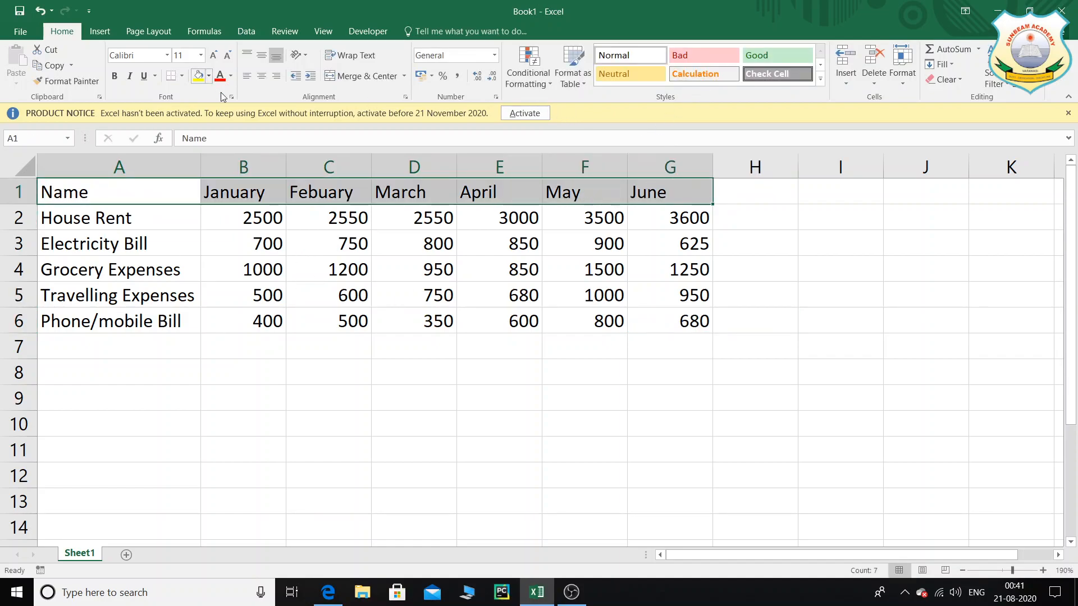
click(231, 76)
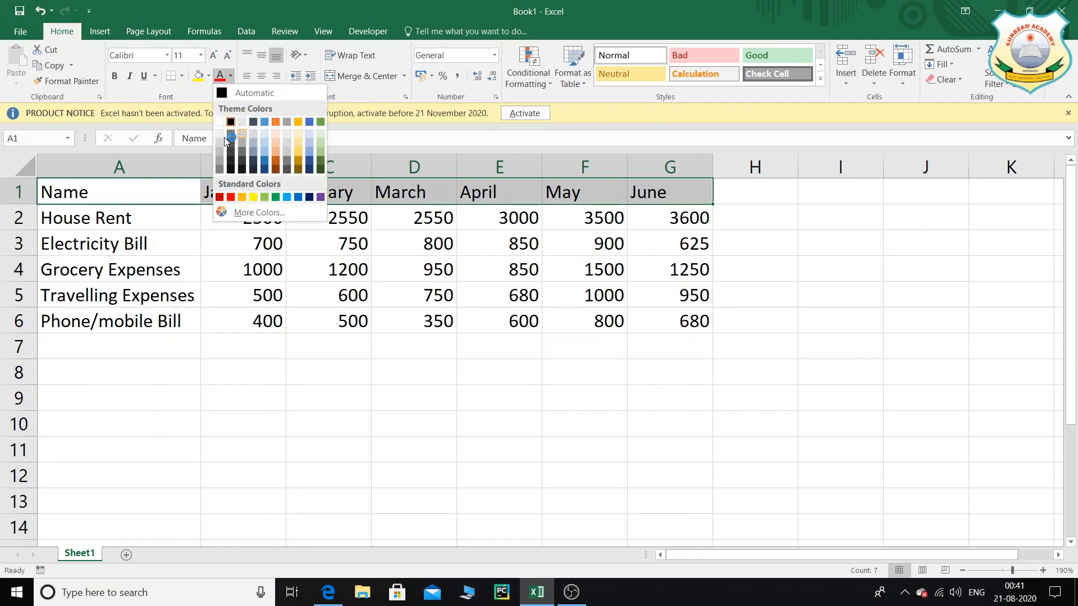
click(220, 144)
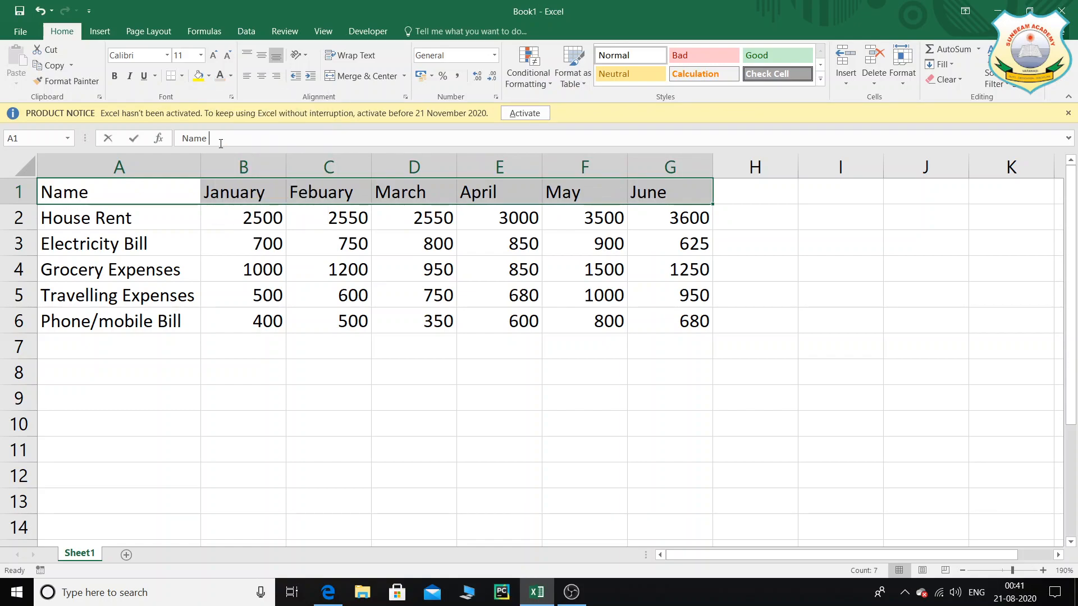
click(231, 76)
click(224, 87)
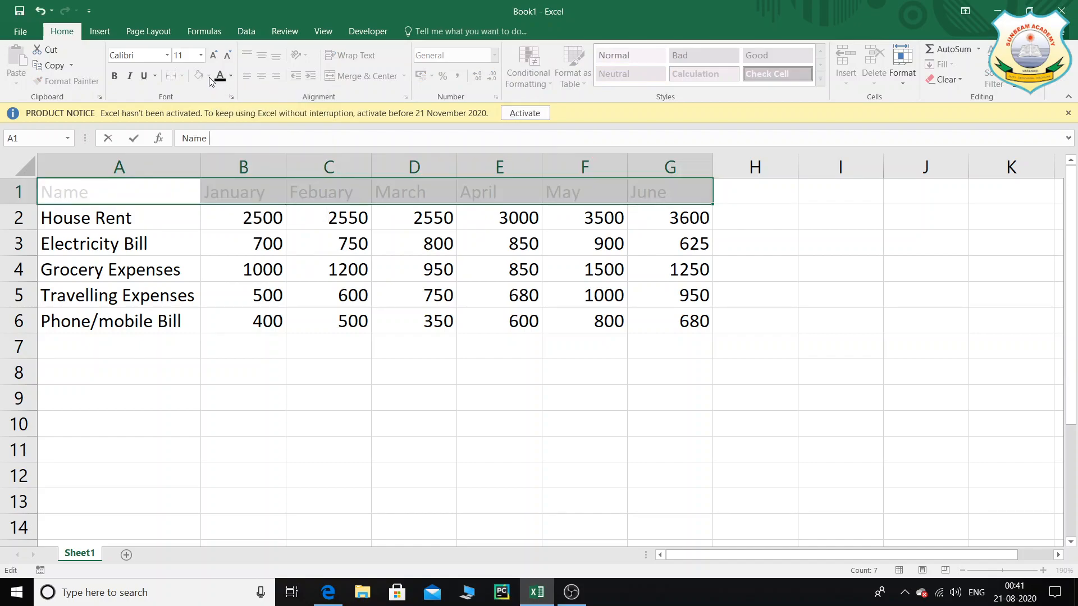
click(144, 239)
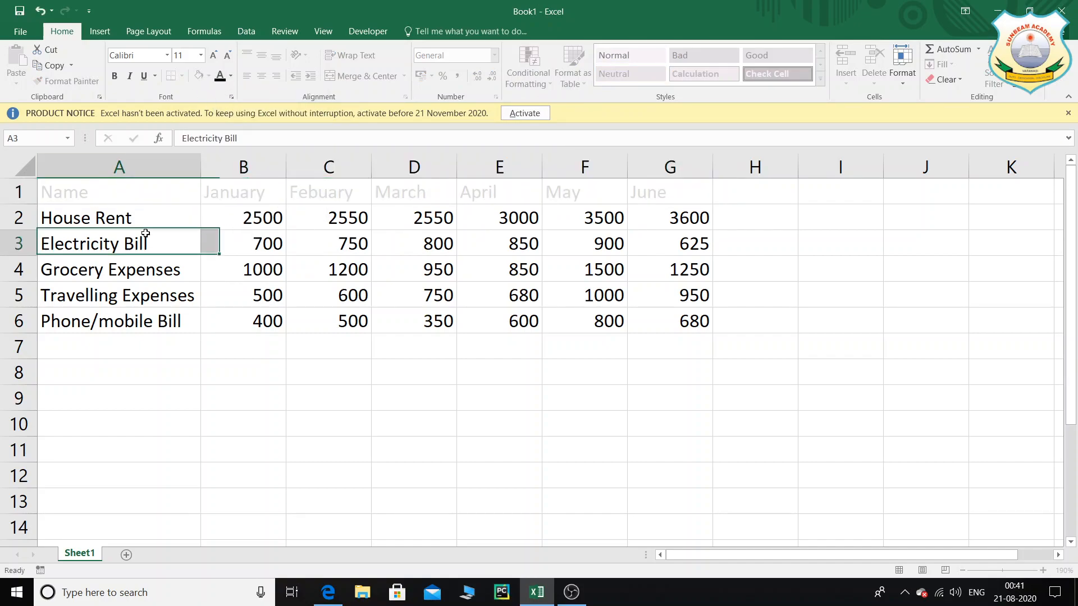
Step: Give the header cells A1 to G1 a light grey background fill
click(119, 194)
key(shift+Right)
key(shift+Right)
key(shift+Right)
key(shift+Right)
key(shift+Right)
key(shift+Right)
key(shift+Right)
key(shift+Right)
key(shift+Right)
key(shift+Right)
key(shift+Right)
key(shift+Right)
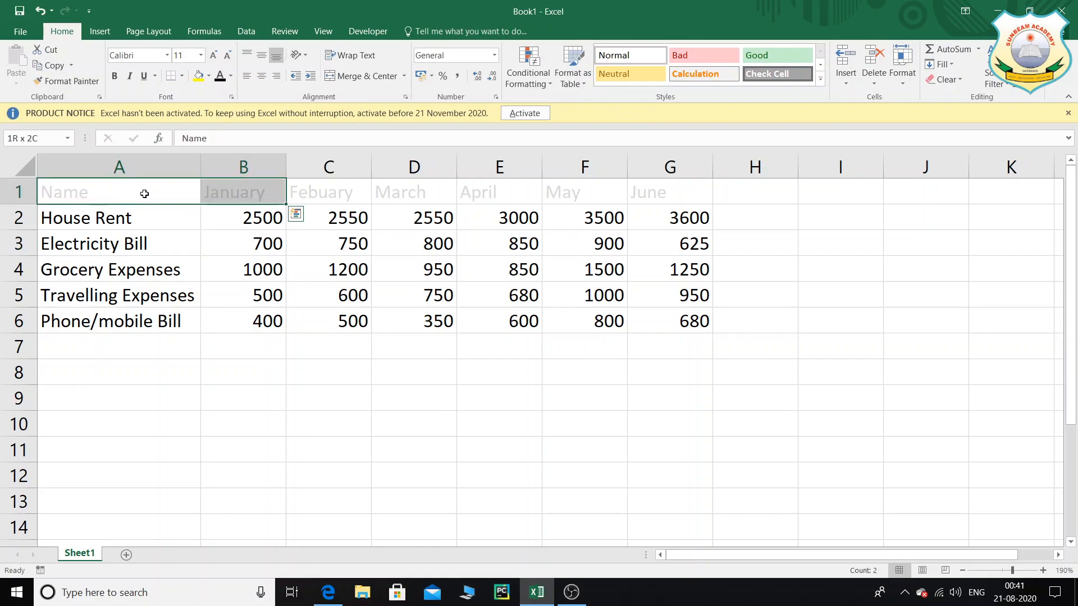
key(shift+Left)
key(shift+Left)
key(shift+Left)
key(shift+Left)
key(shift+Left)
key(shift+Left)
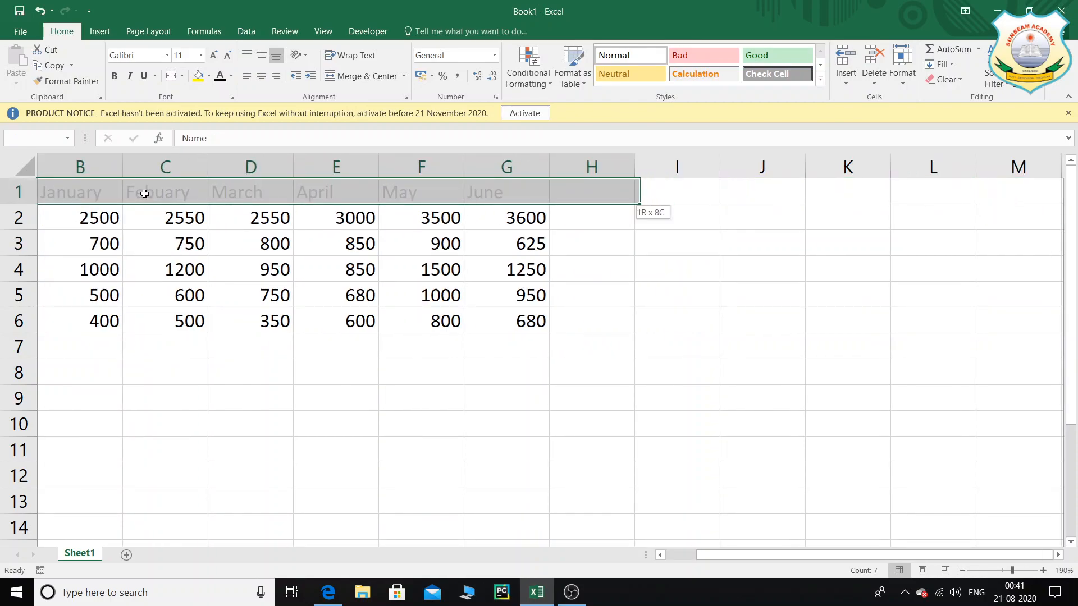
click(208, 80)
click(224, 105)
scroll(188, 241, left, 1)
click(188, 241)
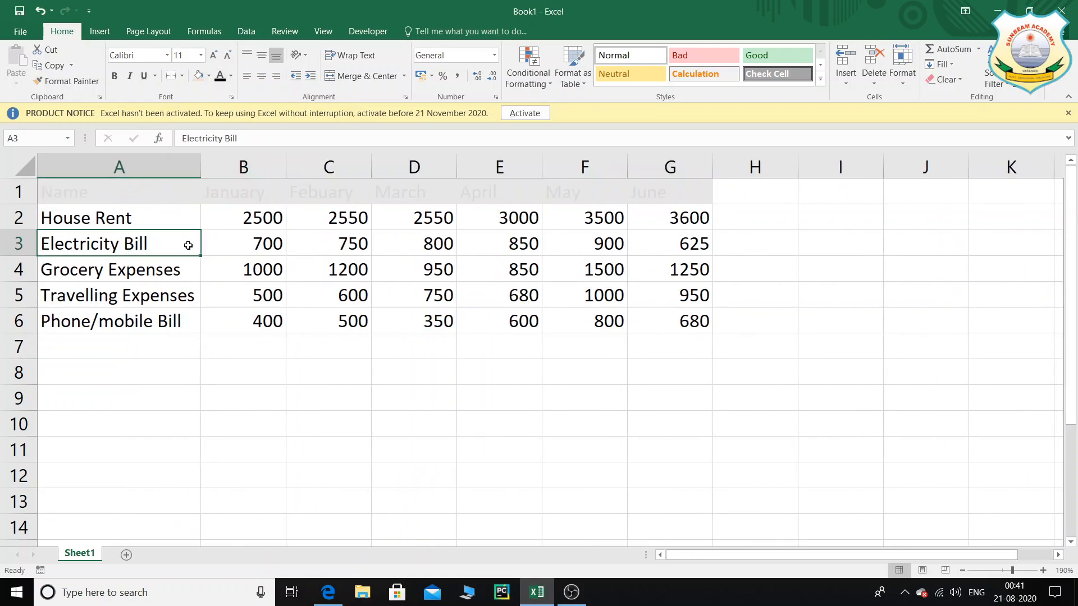
Step: Select the header cells A1 to G1 and undo their grey fill and grey font colour
click(113, 195)
key(shift+Right)
key(shift+Right)
key(shift+Right)
key(shift+Right)
key(shift+Right)
key(shift+Right)
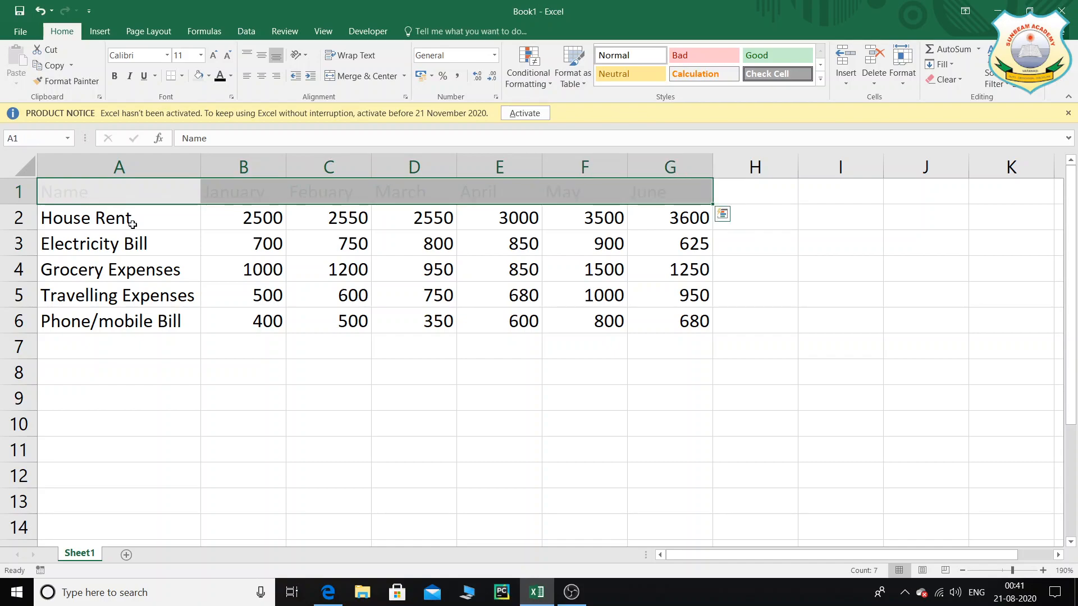
key(ctrl+z)
key(ctrl+z)
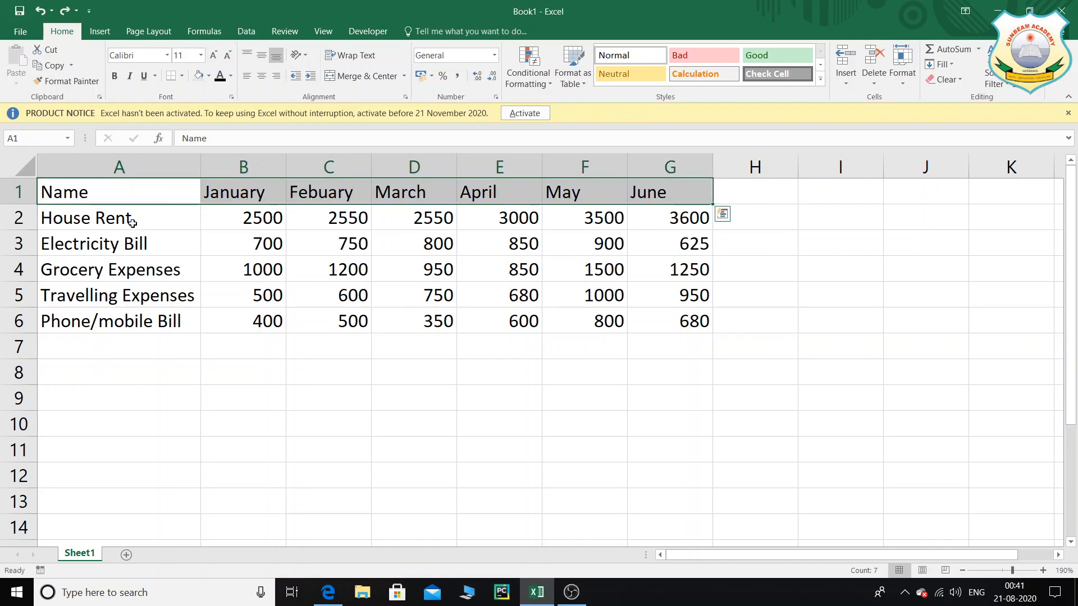
Step: Fill the selected header cells A1 to G1 with light grey, keeping the black text
click(208, 78)
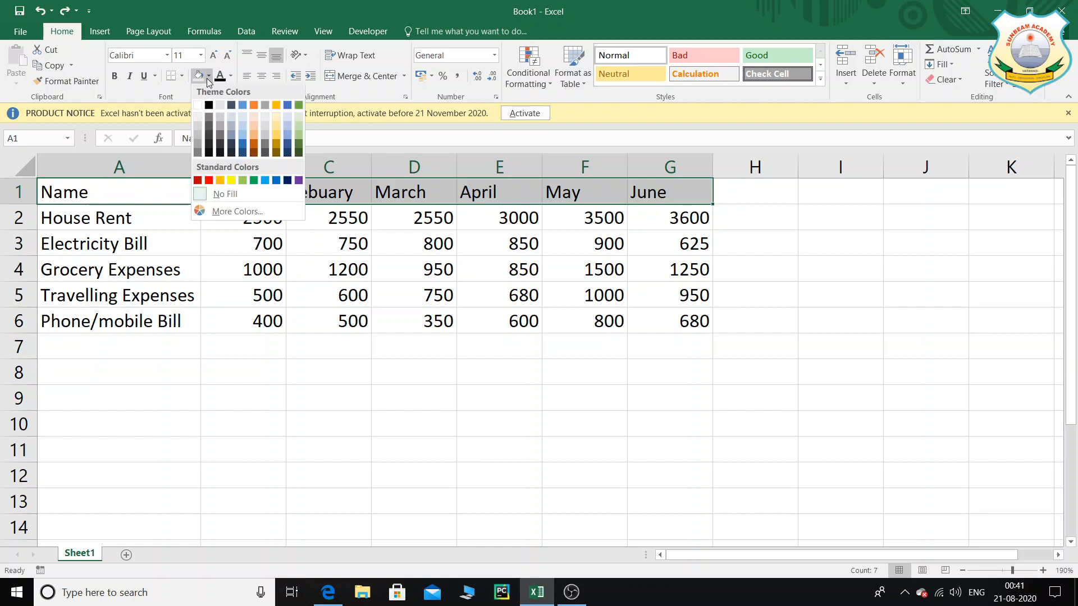
click(199, 129)
click(131, 244)
click(122, 220)
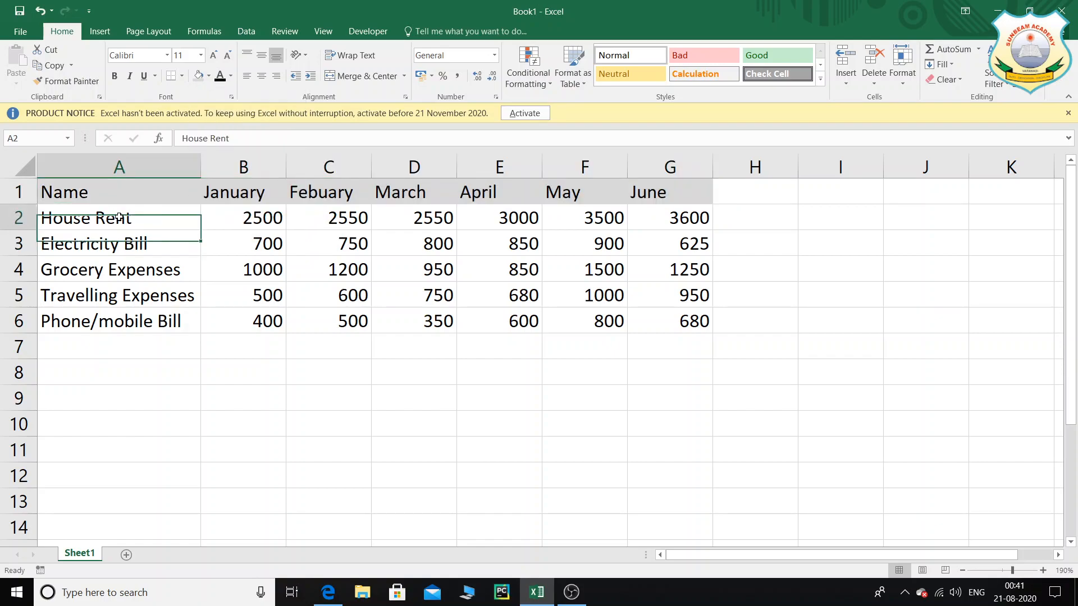
Step: Fill the expense rows A2 to G6 with light blue
drag(132, 219, 663, 325)
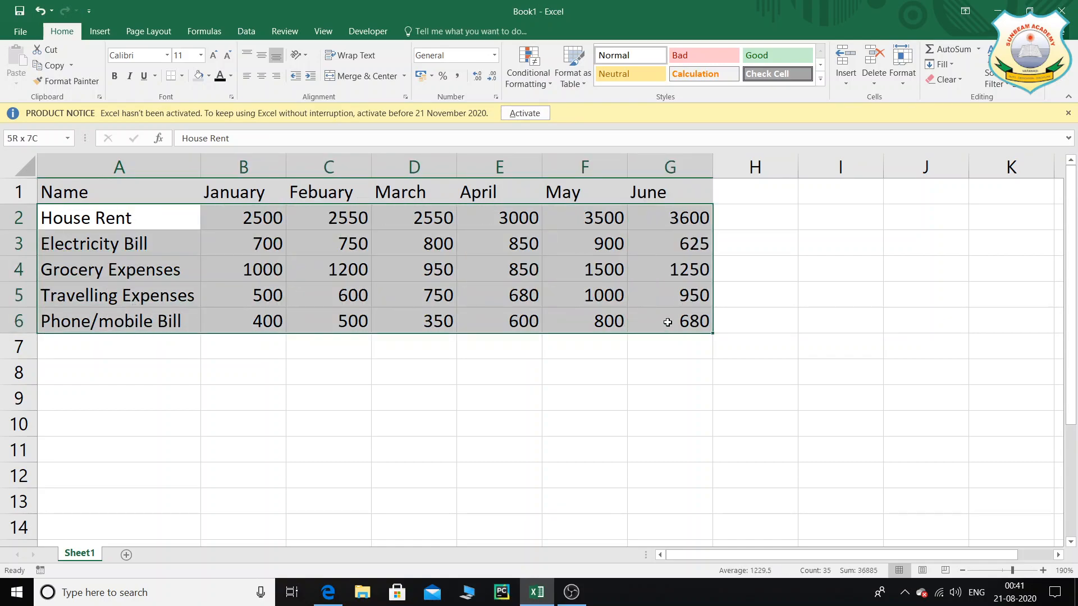
click(211, 77)
click(240, 120)
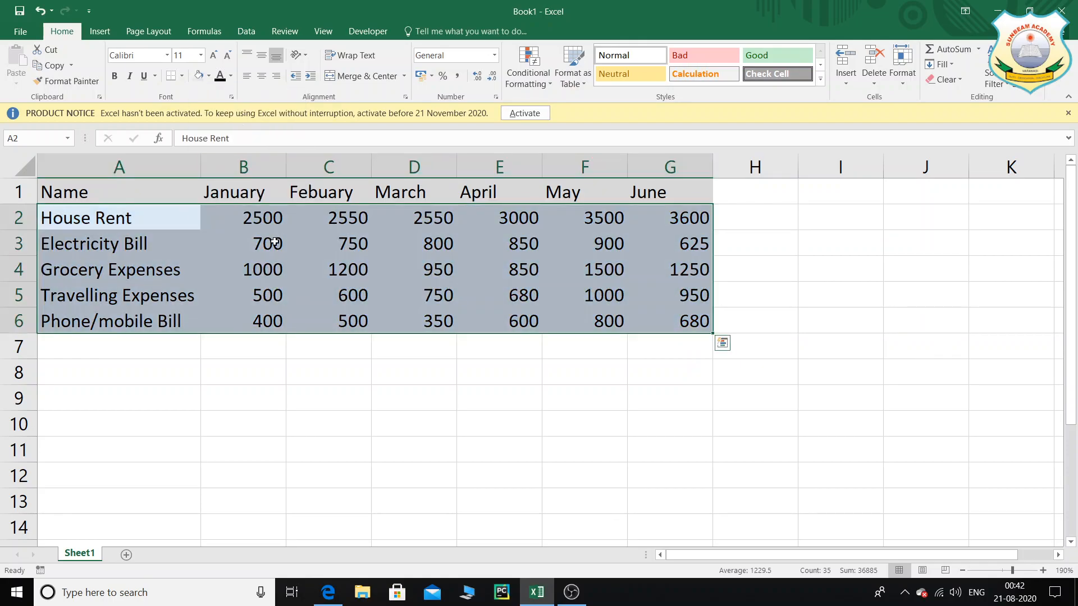
click(260, 342)
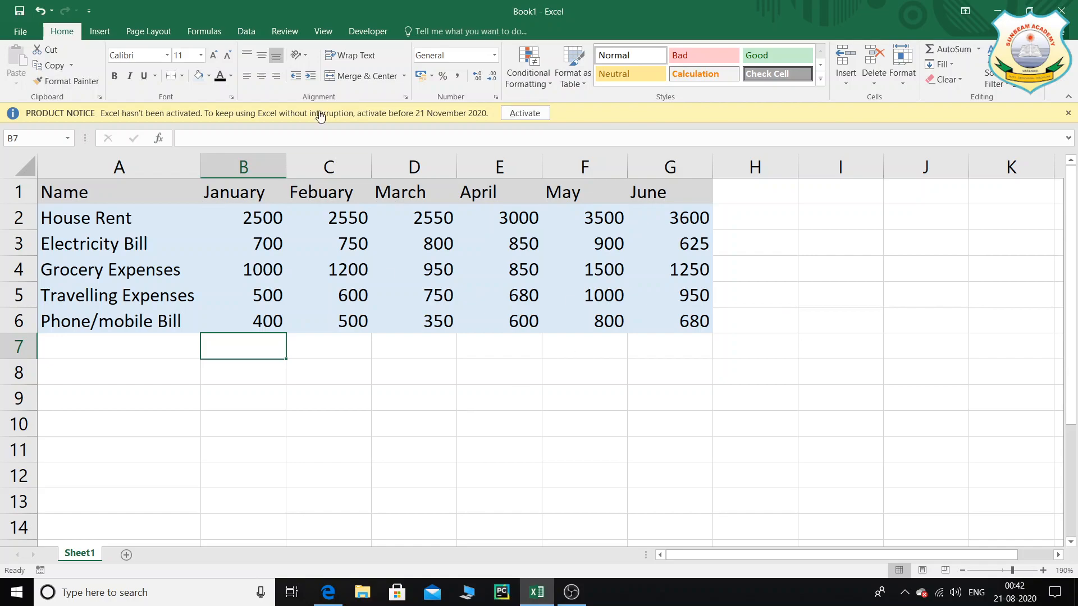
Step: Apply All Borders to the whole expenses table, A1 to G6
drag(85, 197, 628, 312)
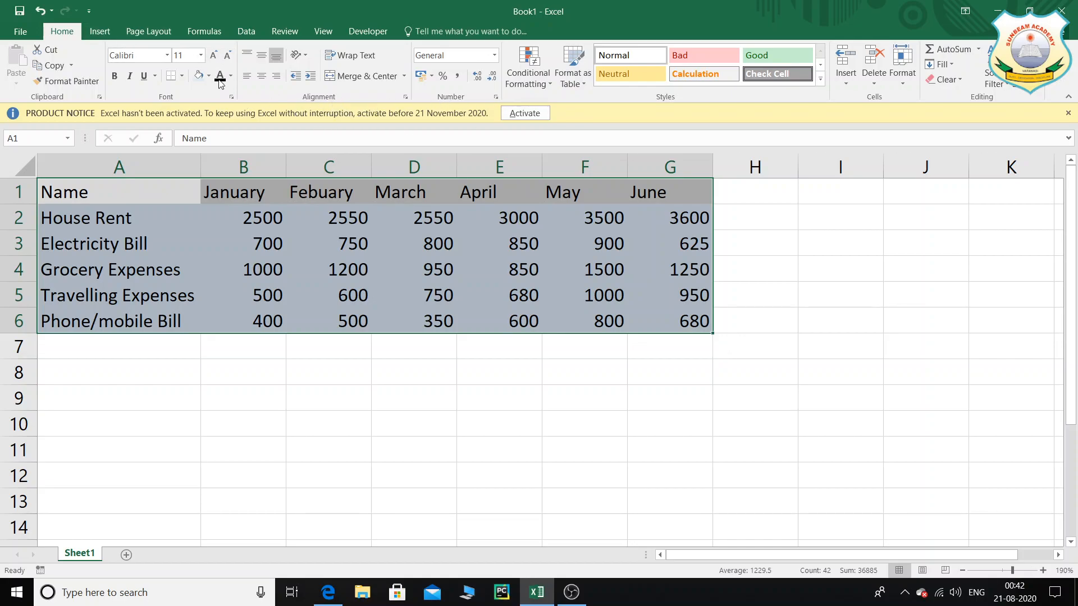
click(183, 76)
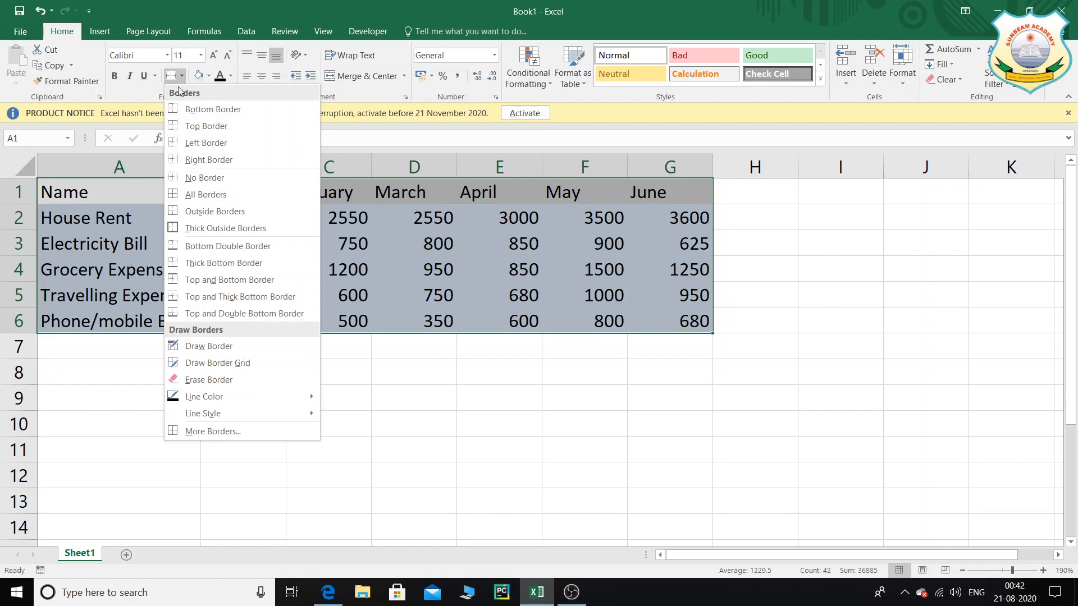
click(221, 196)
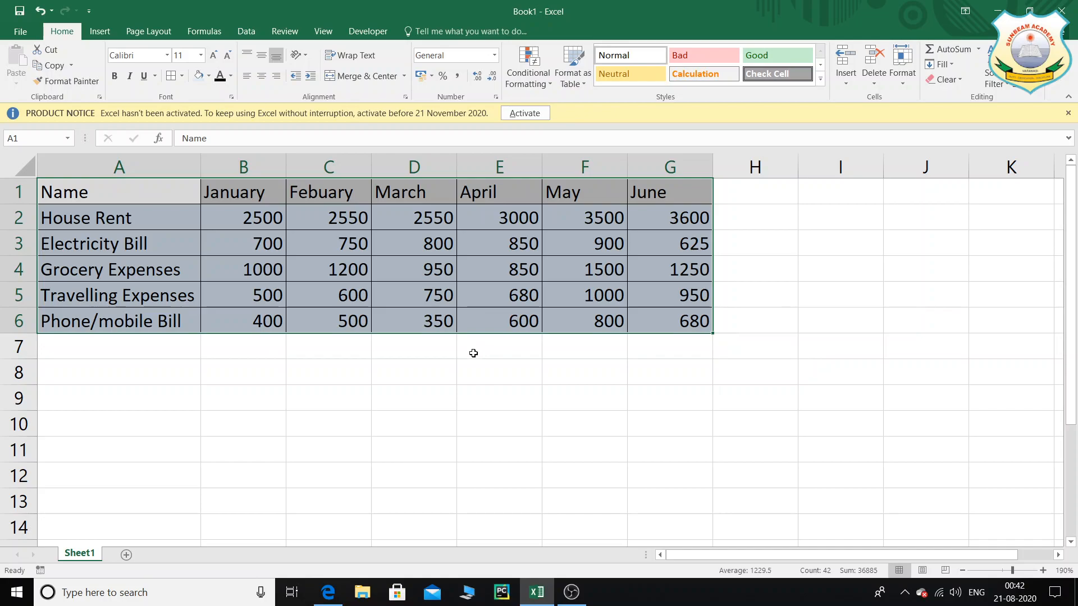
click(382, 349)
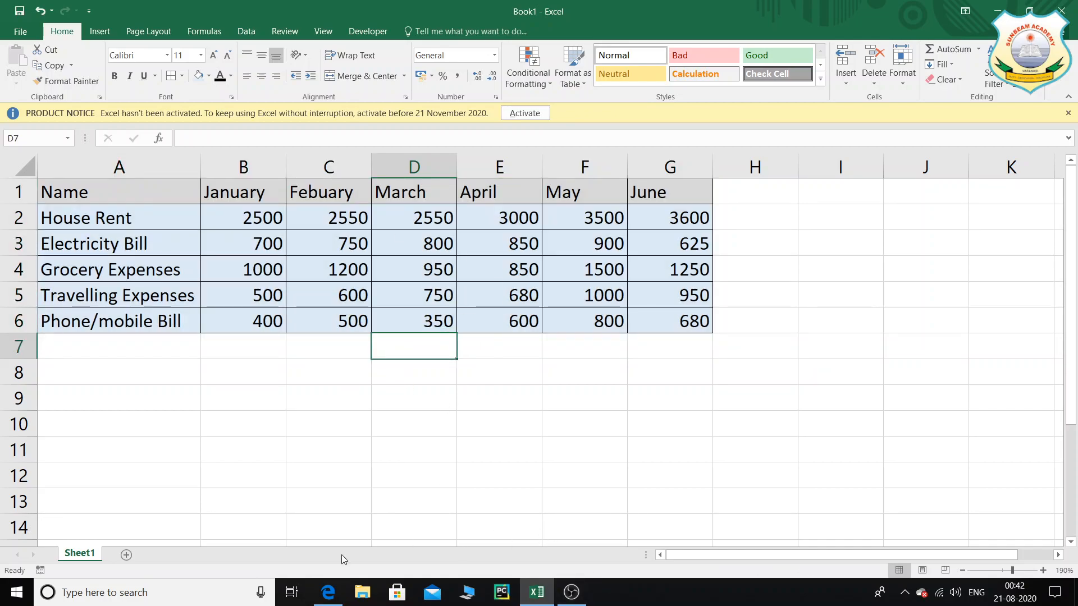
Step: Switch to the textbook PDF, maximise it, and highlight in pink the instruction about choosing a chart type from the Charts group
click(331, 593)
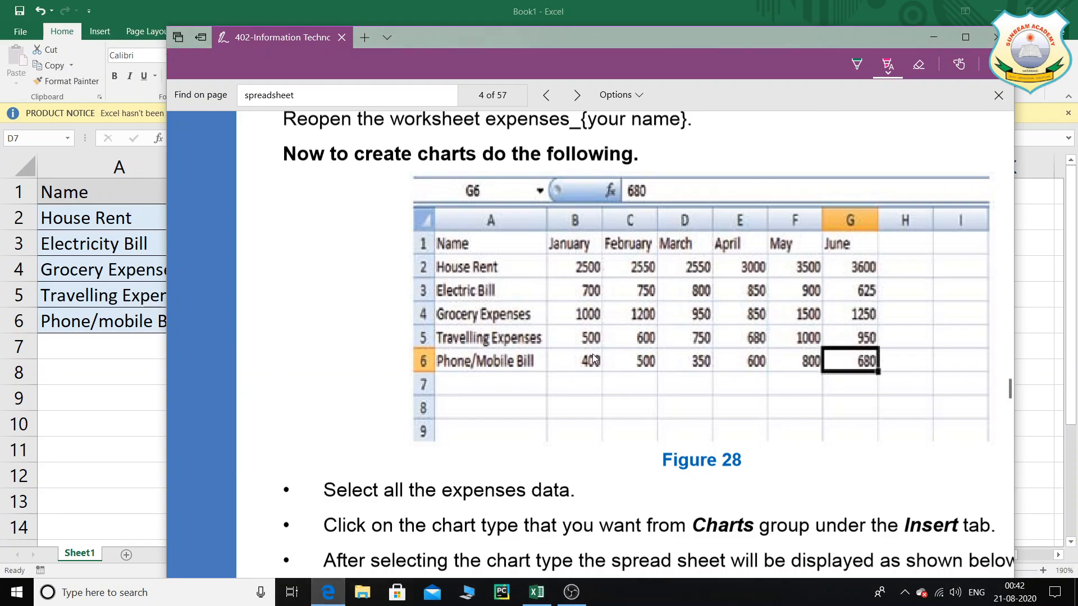
scroll(594, 359, down, 4)
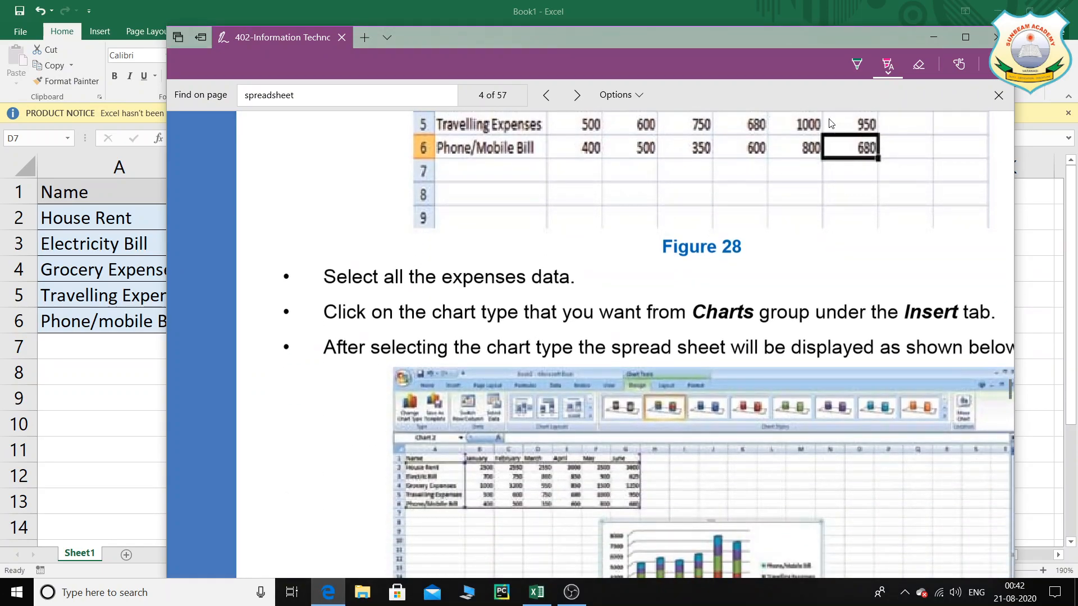
click(966, 37)
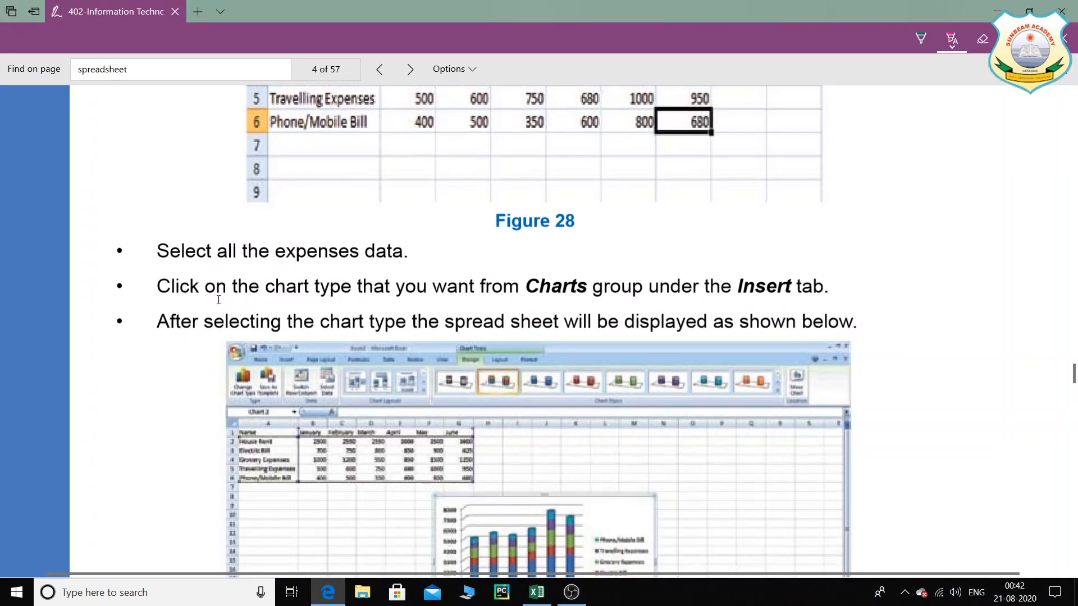
click(951, 38)
click(163, 288)
drag(203, 288, 849, 276)
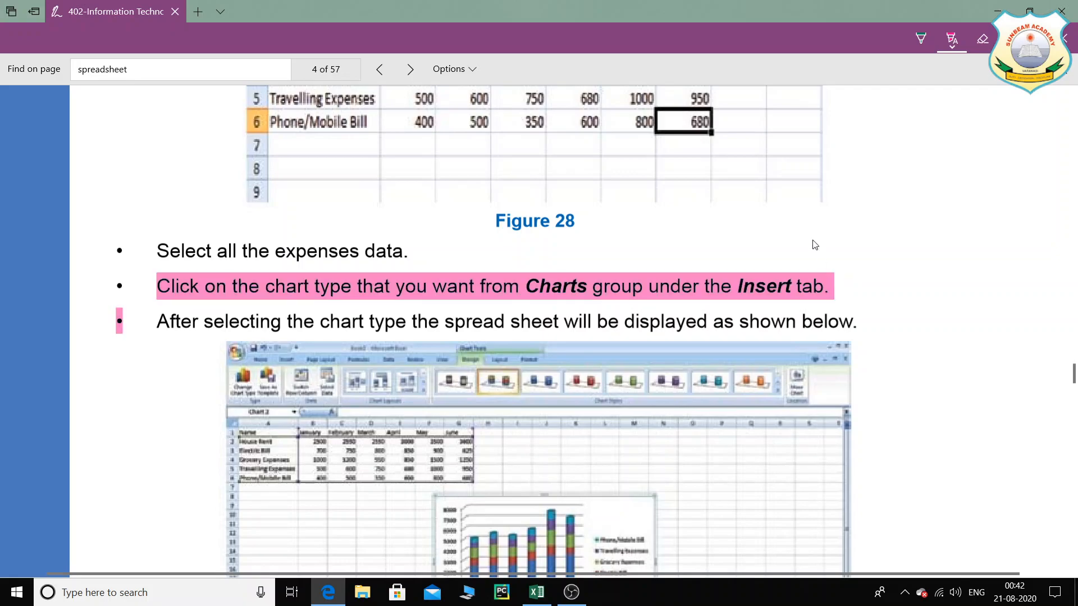
Step: Circle and underline the word Charts in the highlighted instruction with the green pen
click(921, 38)
mouse_move(613, 300)
mouse_down()
mouse_move(511, 280)
mouse_move(594, 306)
mouse_up()
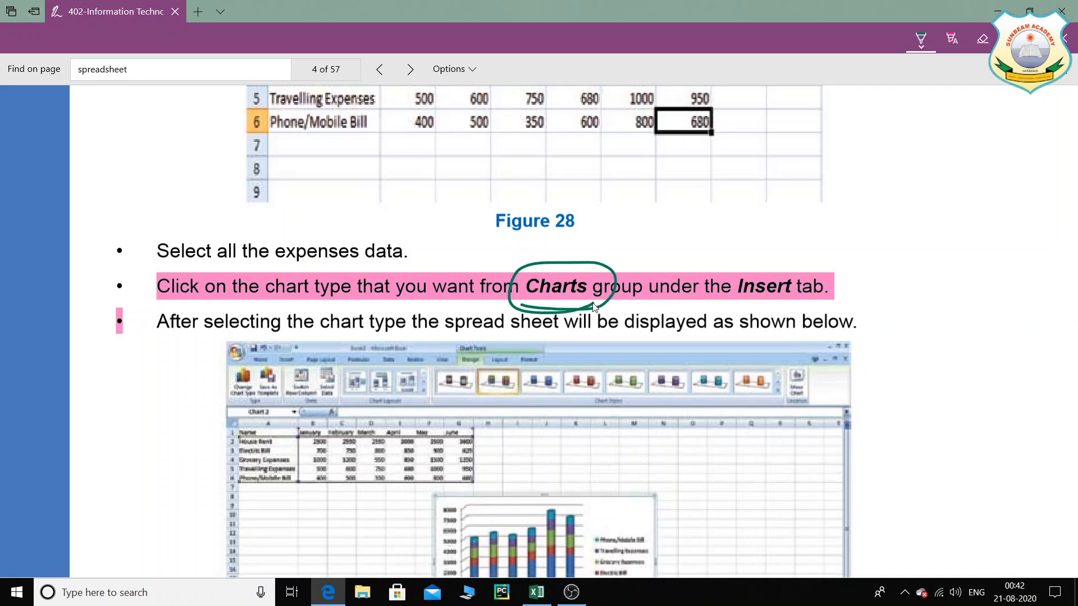
Step: Circle and underline the word Insert in the highlighted instruction and draw a green tick beside the data-selection instruction
mouse_move(721, 309)
mouse_down()
mouse_move(803, 264)
mouse_move(761, 307)
mouse_up()
mouse_move(838, 245)
mouse_down()
mouse_move(841, 256)
mouse_move(925, 230)
mouse_up()
Step: Switch to Excel and insert a 2-D clustered column chart from the expenses table A1 to G6
click(536, 592)
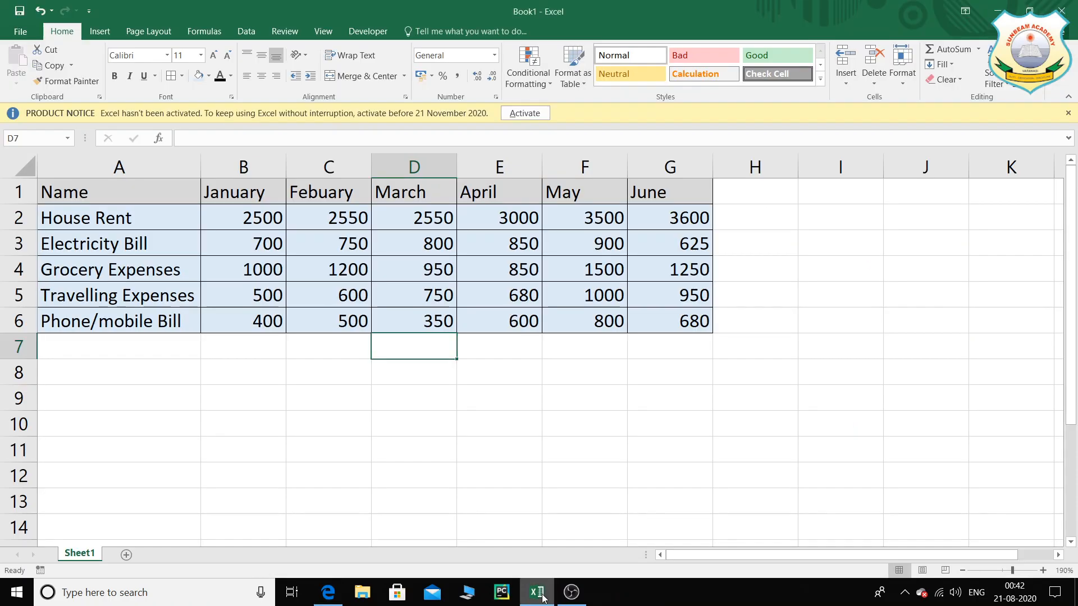
drag(90, 194, 707, 320)
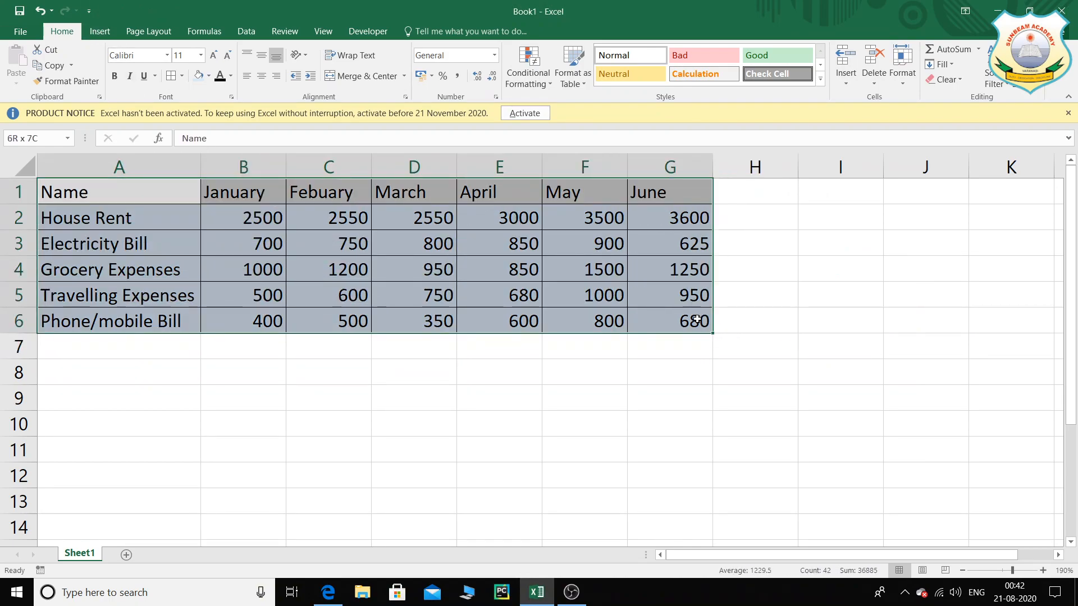
click(99, 31)
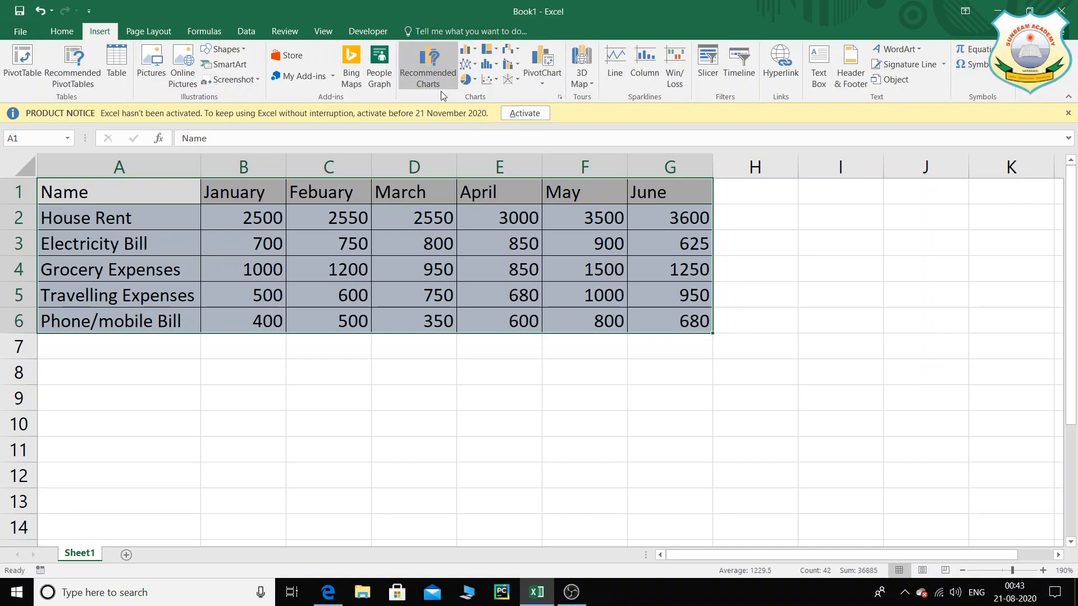
click(474, 54)
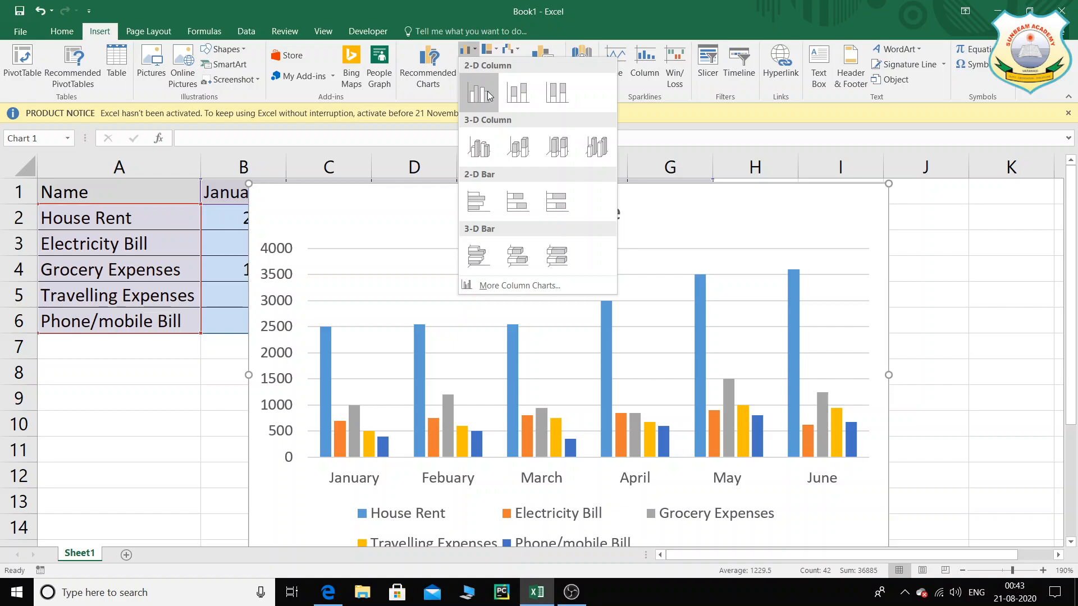
click(488, 96)
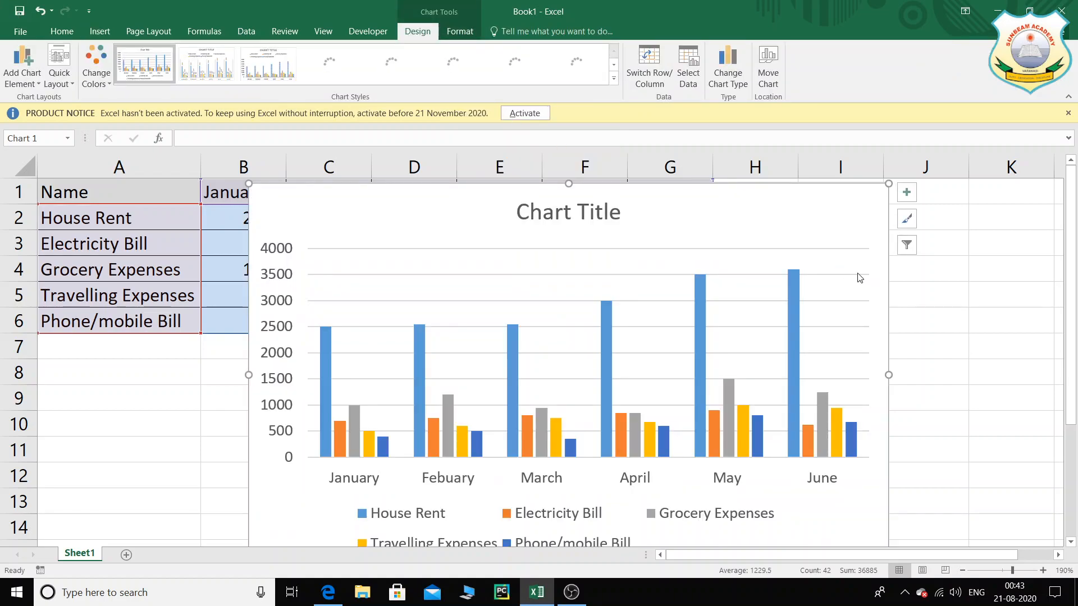
scroll(842, 265, down, 2)
scroll(821, 266, up, 2)
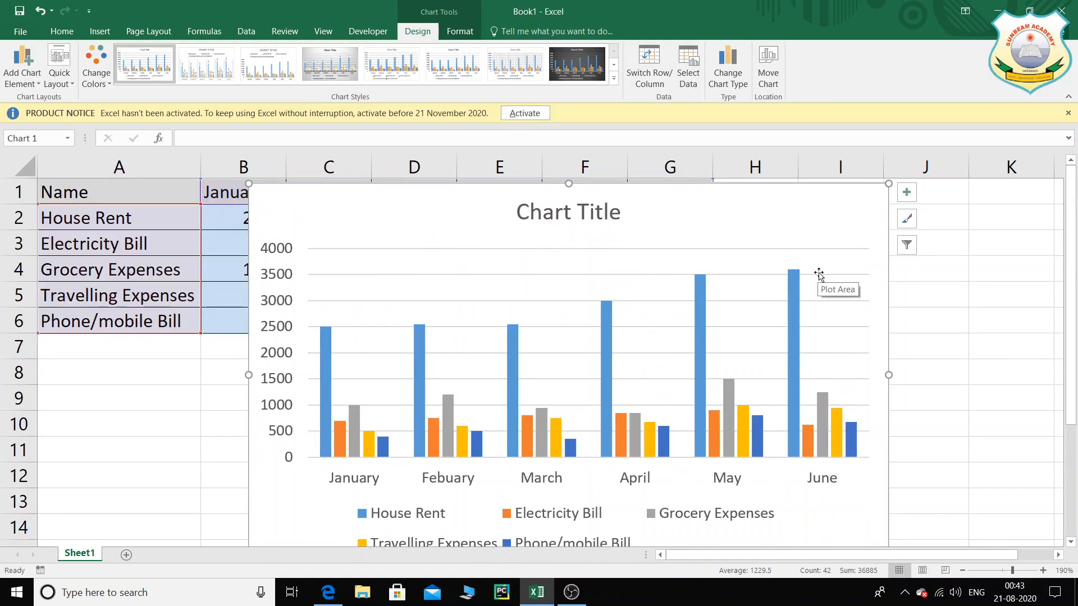
Step: Shrink the chart from its upper-left corner and undo the accidental move of the plot area
drag(247, 184, 365, 264)
drag(639, 373, 629, 316)
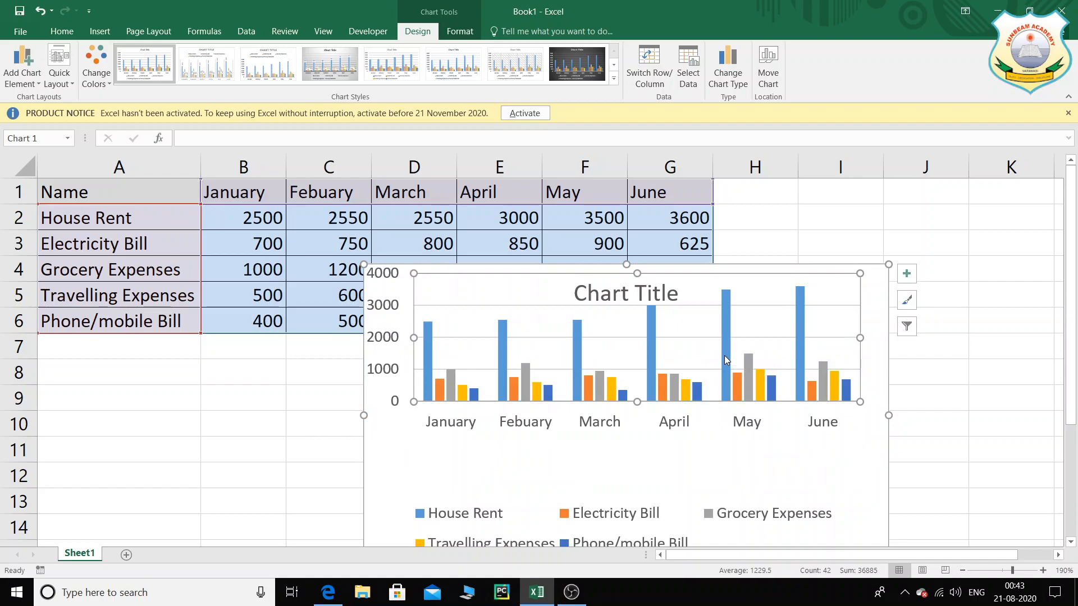
key(ctrl+z)
key(ctrl+z)
Step: Move the chart up over the expenses table and enlarge it slightly from its lower corners
mouse_move(641, 205)
mouse_down()
mouse_move(642, 185)
mouse_move(652, 209)
mouse_up()
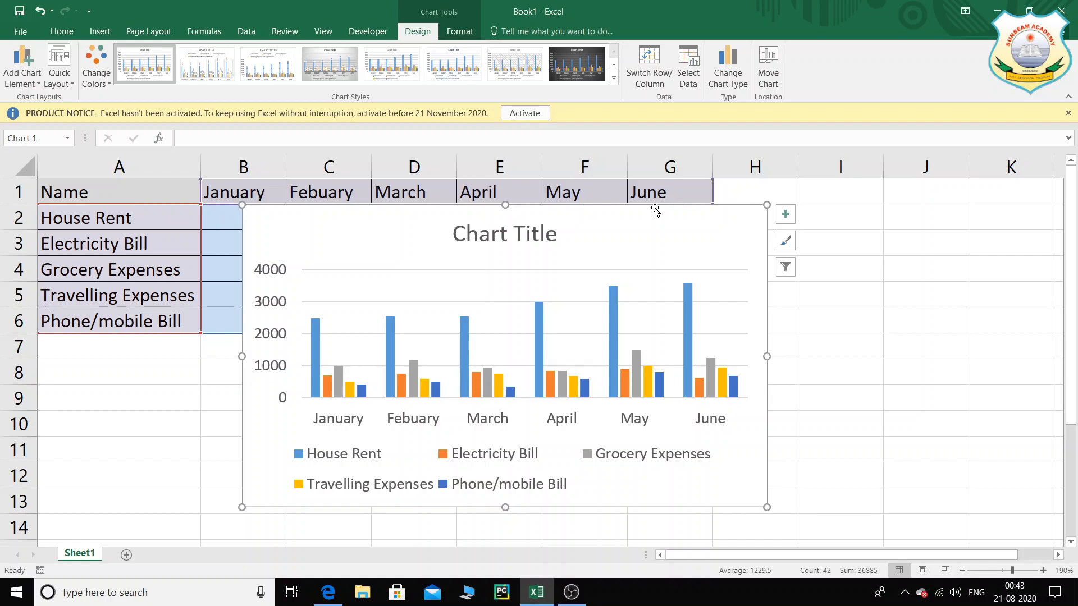
drag(764, 509, 809, 524)
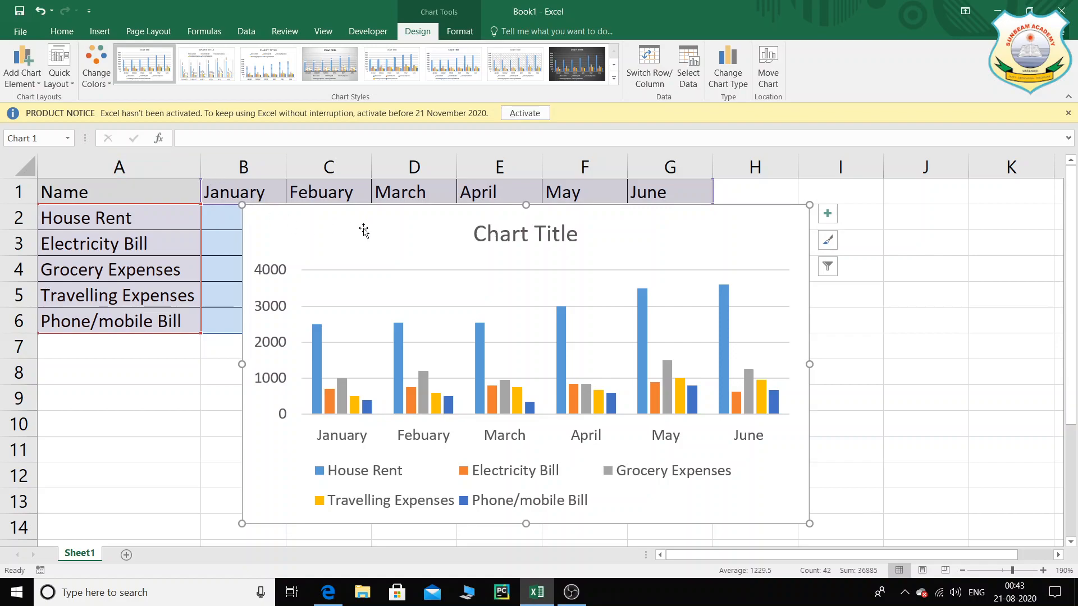
drag(242, 523, 234, 531)
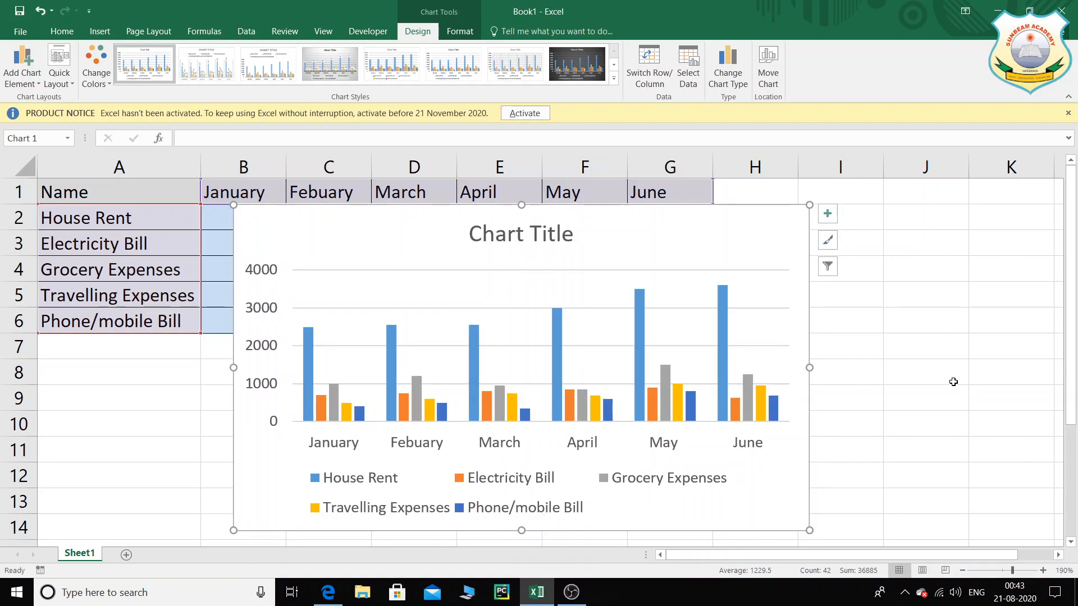
click(543, 246)
drag(543, 246, 529, 237)
click(624, 235)
drag(640, 214, 617, 200)
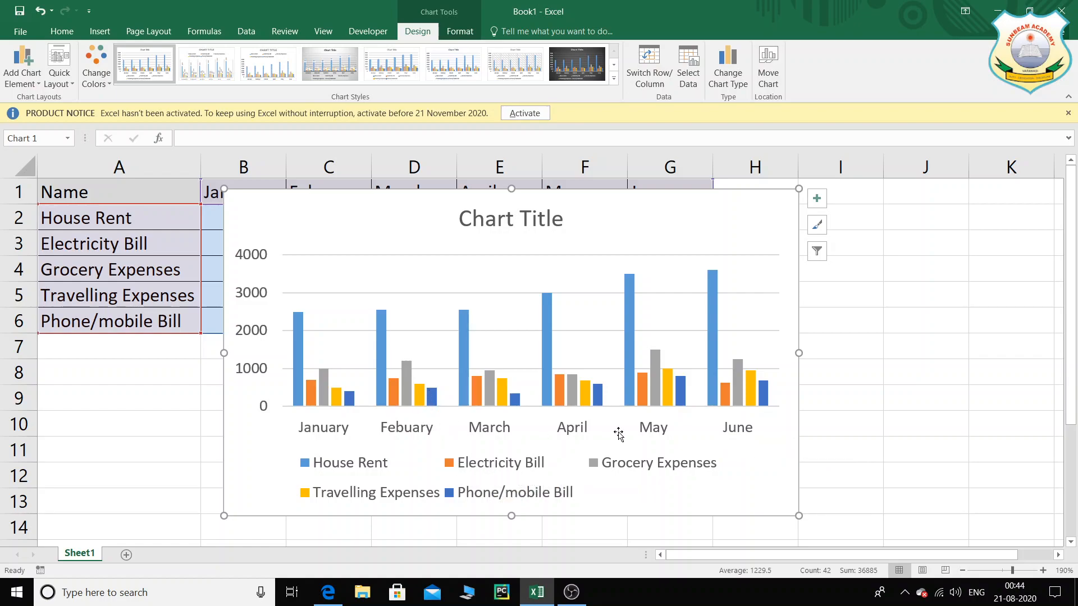
Step: Try to move the chart down and undo the shift of its source data range to rows 5 to 9
mouse_move(645, 385)
mouse_move(296, 349)
mouse_move(657, 366)
drag(575, 207, 615, 307)
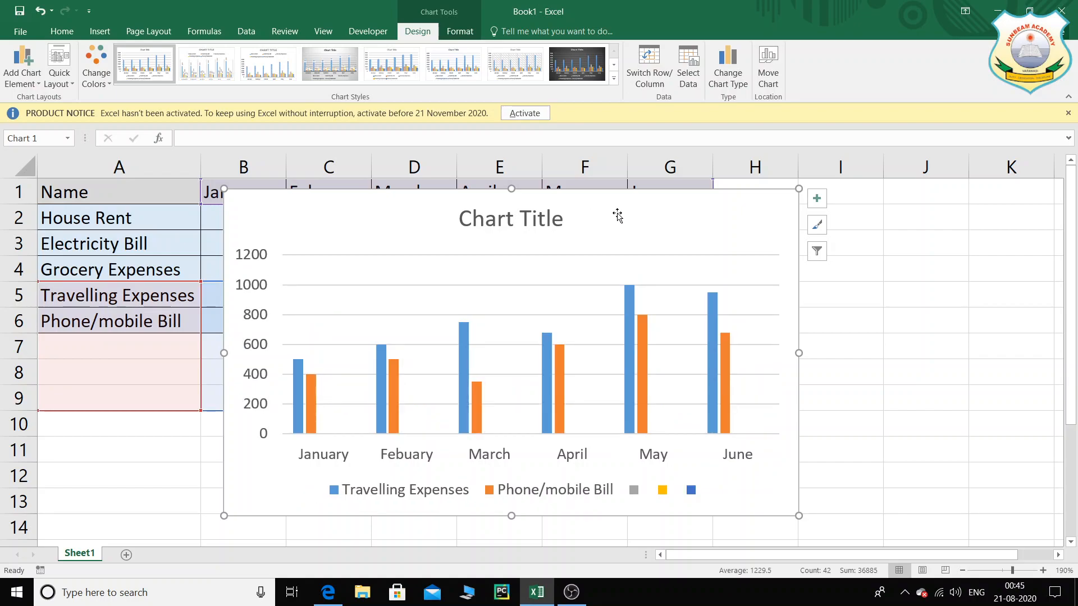
key(ctrl+z)
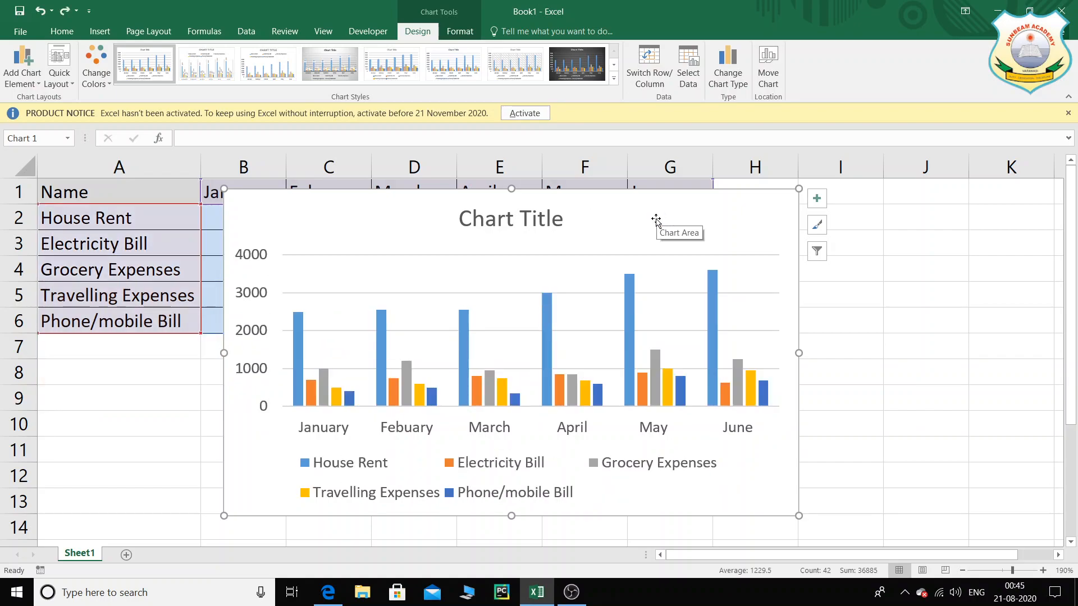
Step: Move the chart down to uncover the expenses table and place it back over the data
mouse_move(770, 207)
mouse_down()
mouse_move(868, 298)
mouse_move(855, 358)
mouse_move(830, 325)
mouse_up()
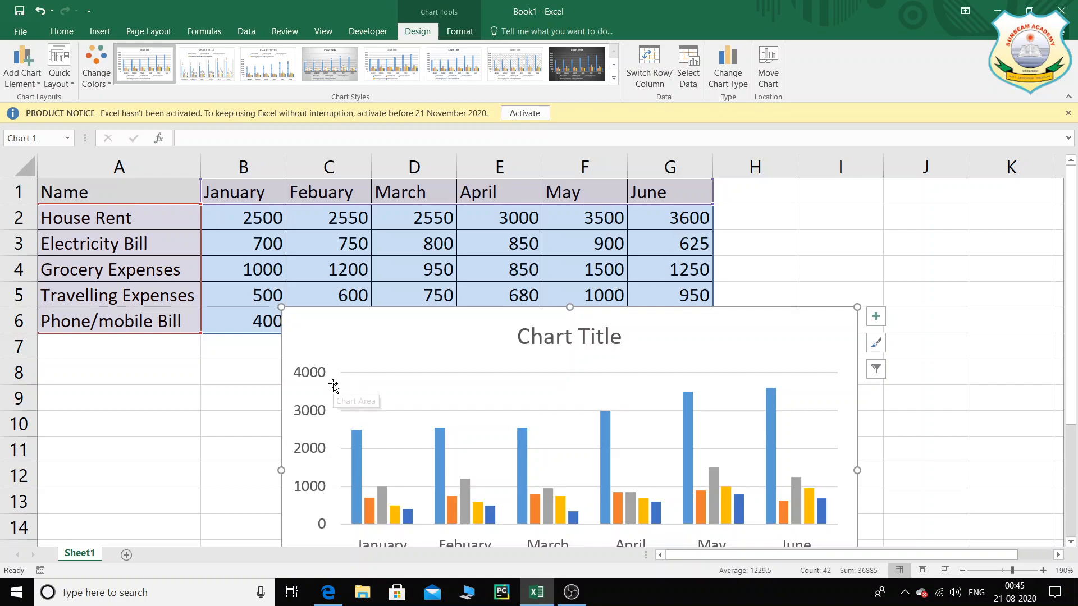
drag(822, 323, 761, 197)
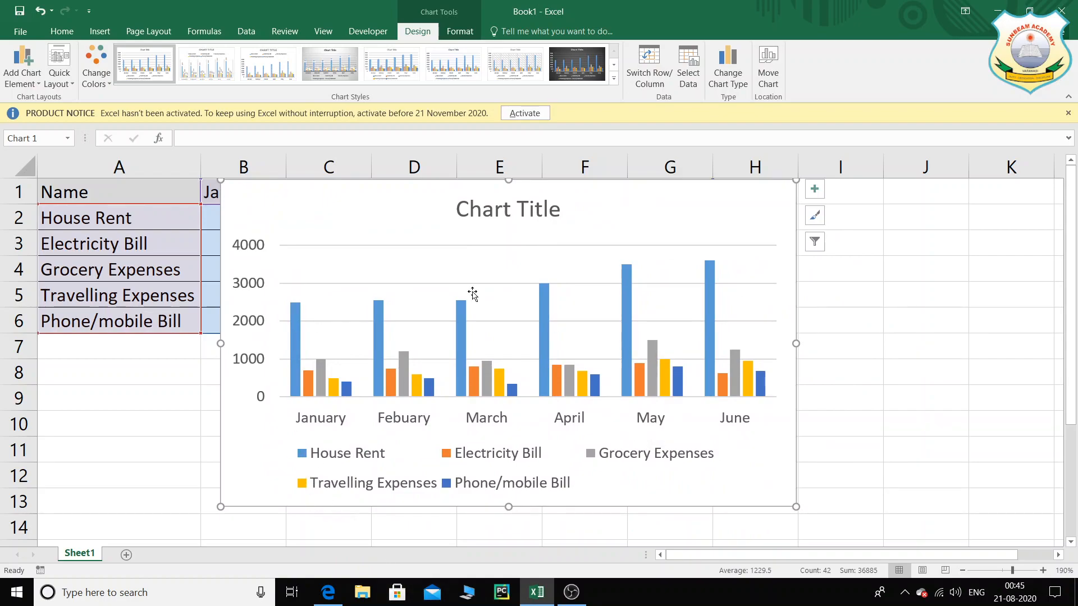
Step: Switch to the textbook PDF and examine the example charts in Figure 29 and Figure 30
click(328, 592)
scroll(723, 353, down, 7)
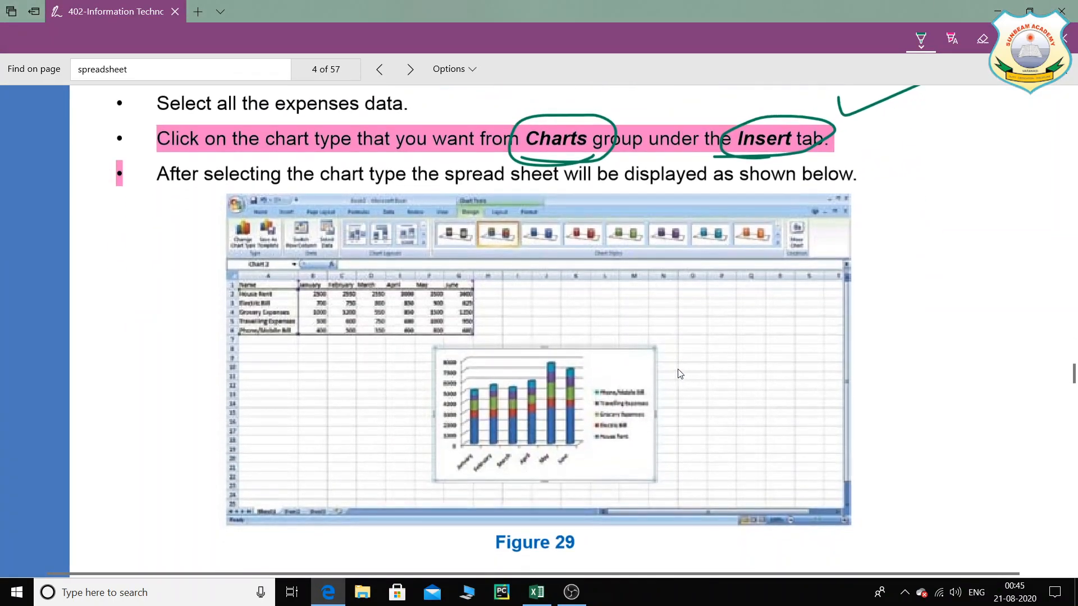
scroll(571, 569, down, 10)
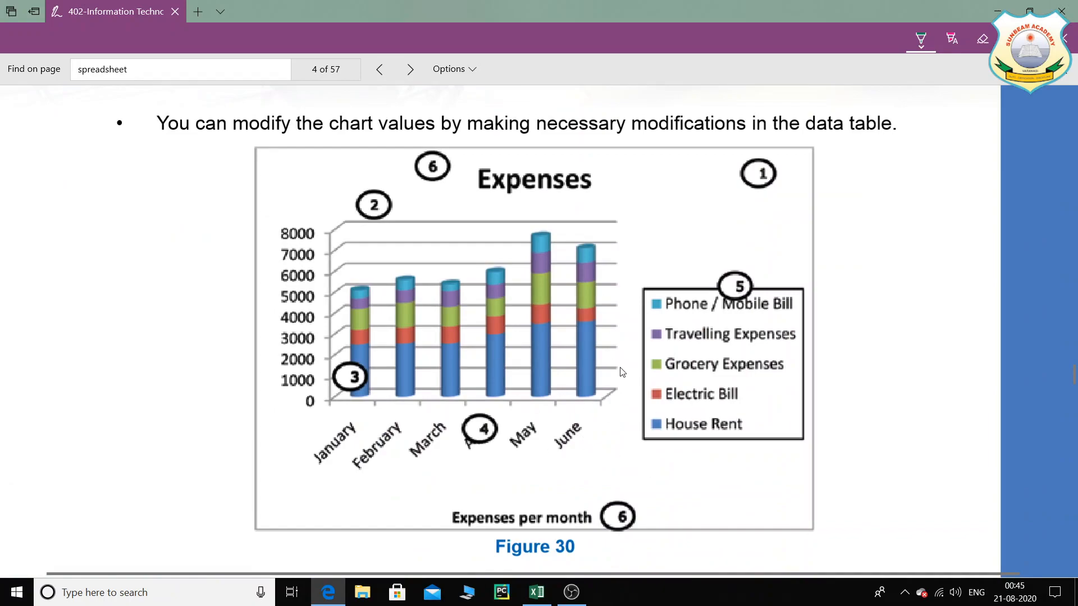
Step: Return to Excel, look through the chart color palettes, and apply the second chart style with vertical data labels
click(537, 592)
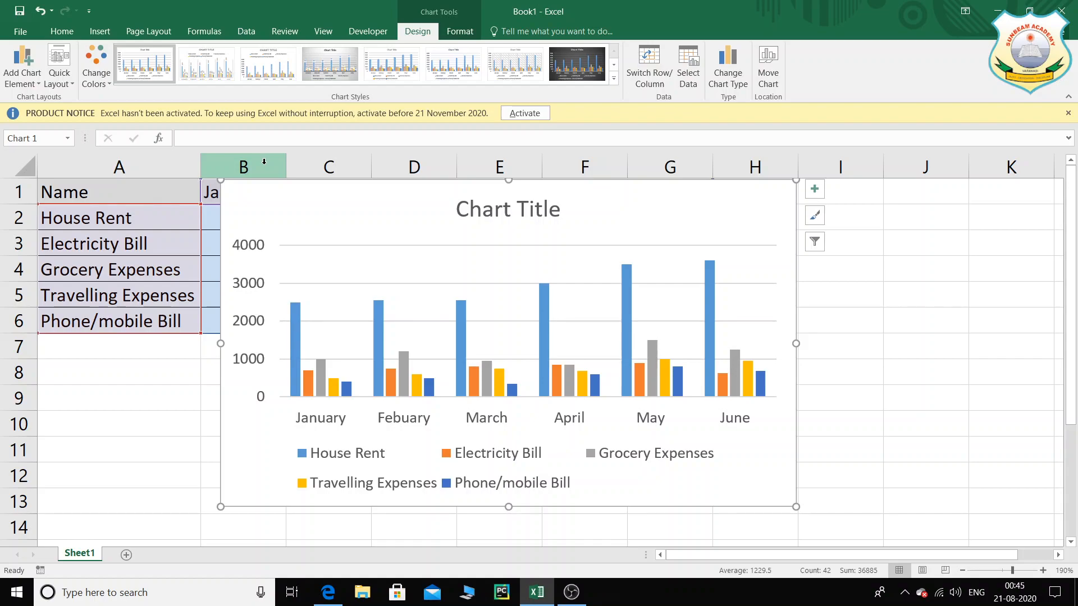
click(100, 87)
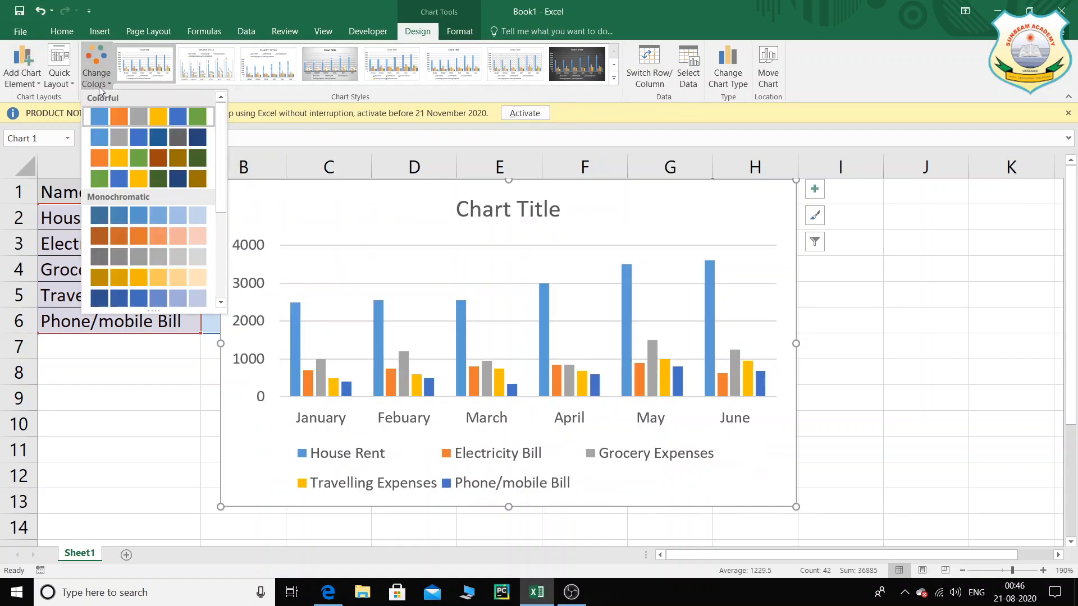
click(224, 65)
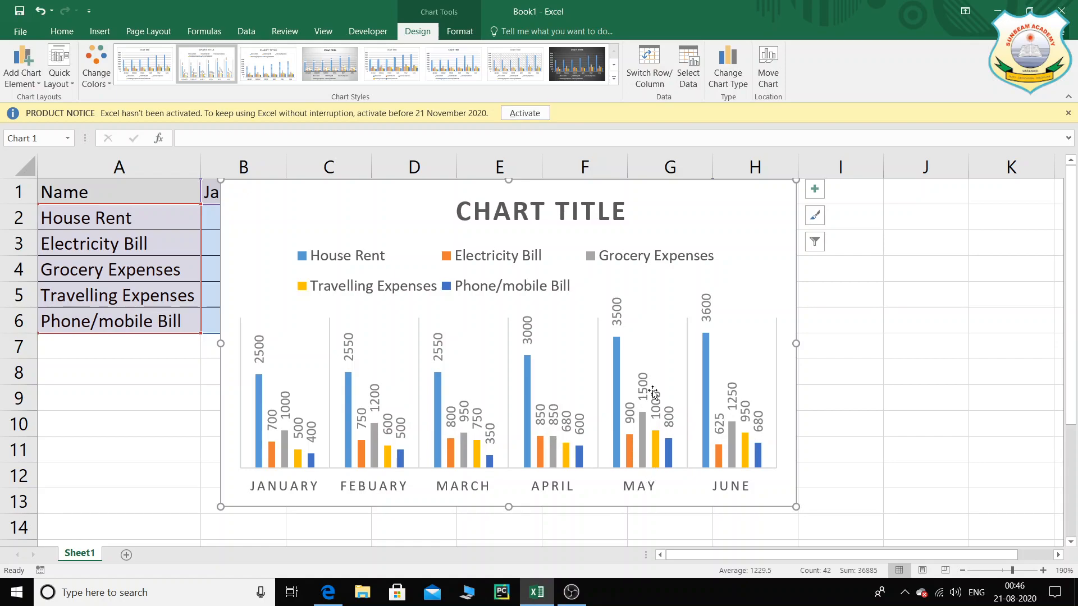
Step: Compare the chart with Figure 30 in the textbook PDF and return to Excel
mouse_move(644, 422)
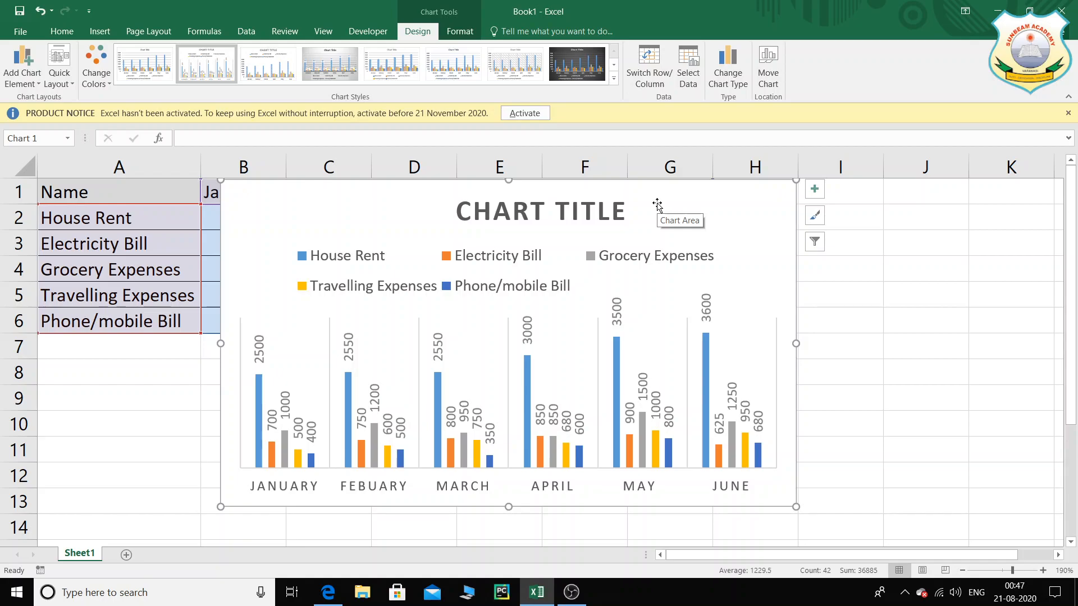
click(328, 593)
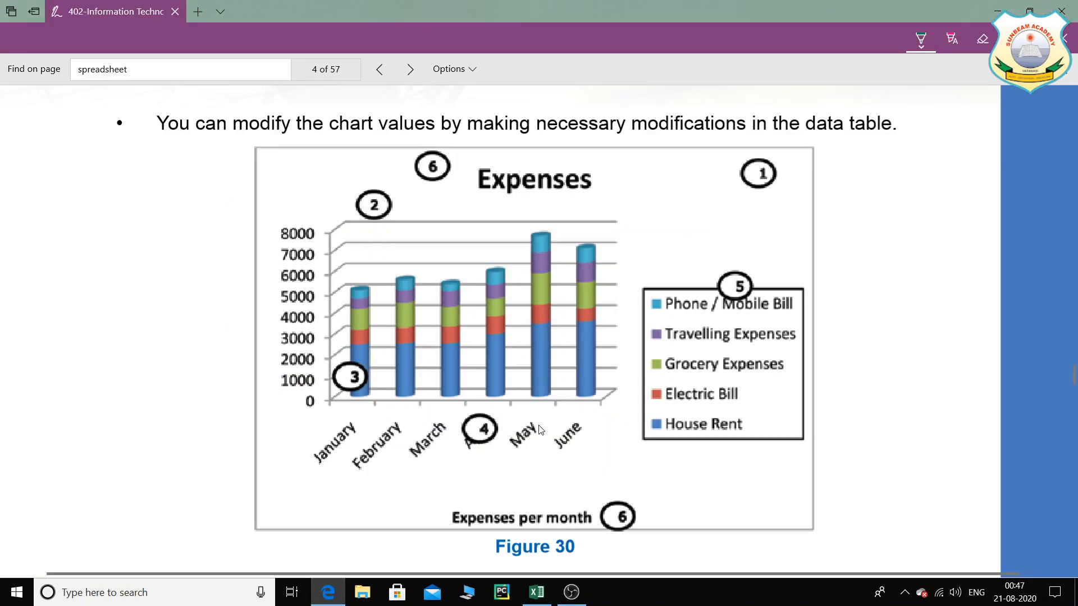
click(536, 592)
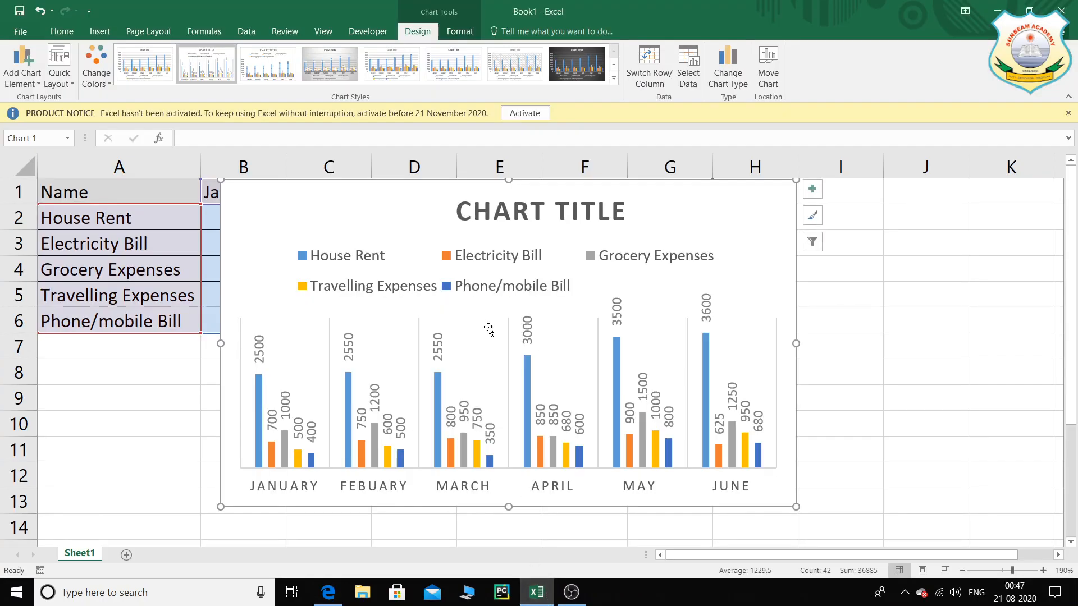
Step: Try the dark chart style with glowing outlines, and apply the last chart style with shaded columns and data labels
click(615, 78)
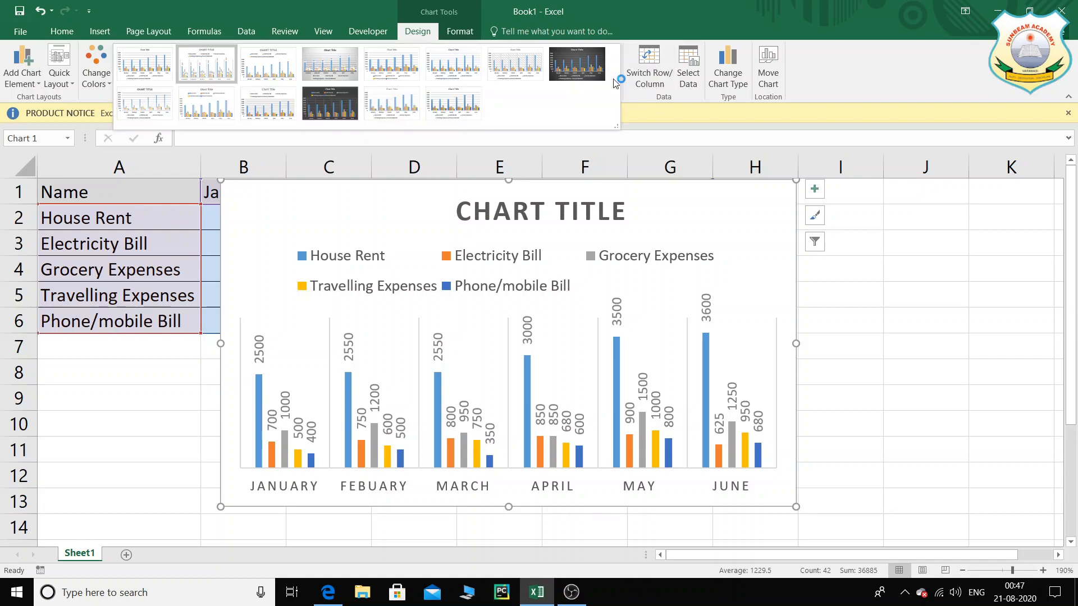
click(345, 105)
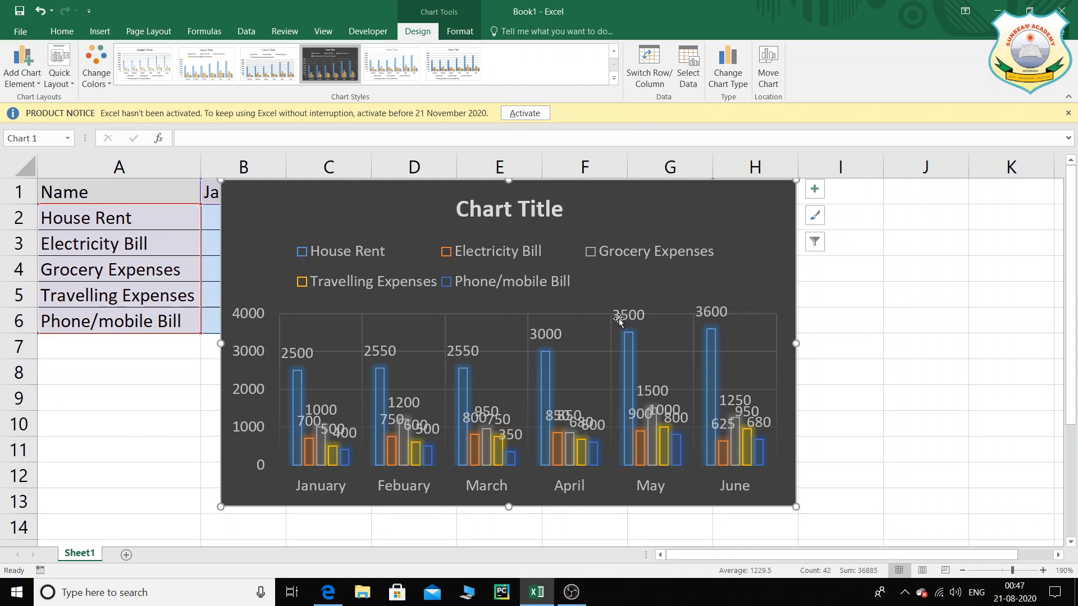
click(618, 80)
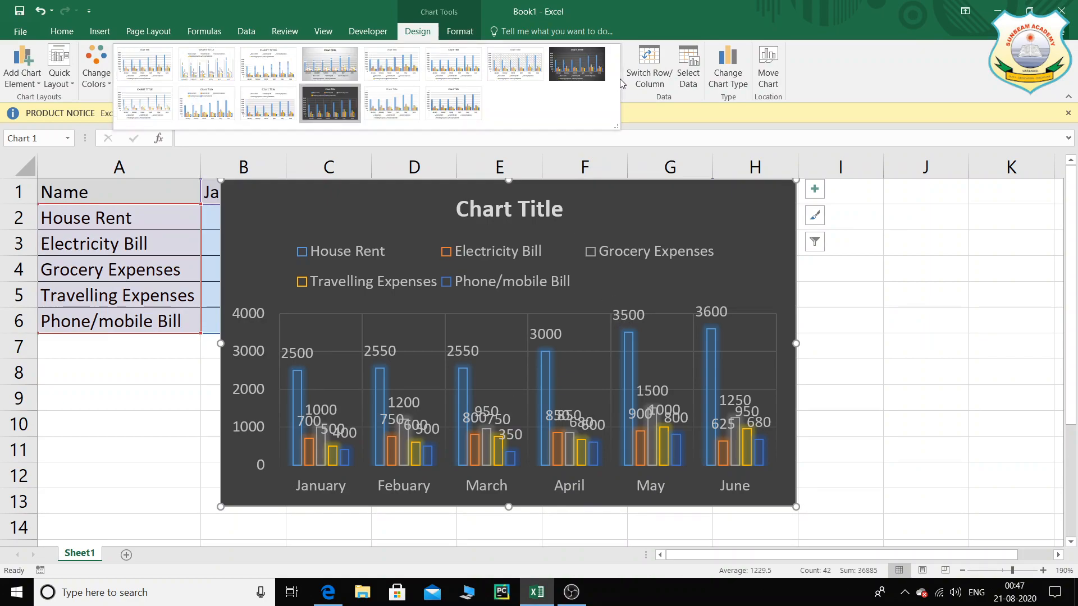
click(468, 106)
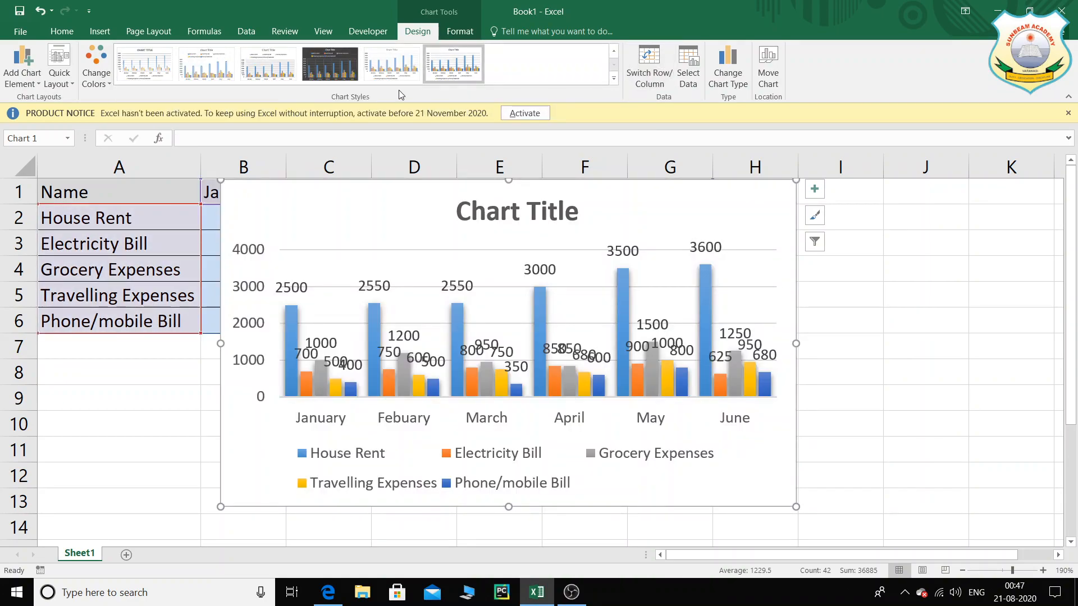
scroll(690, 522, down, 1)
scroll(696, 494, up, 1)
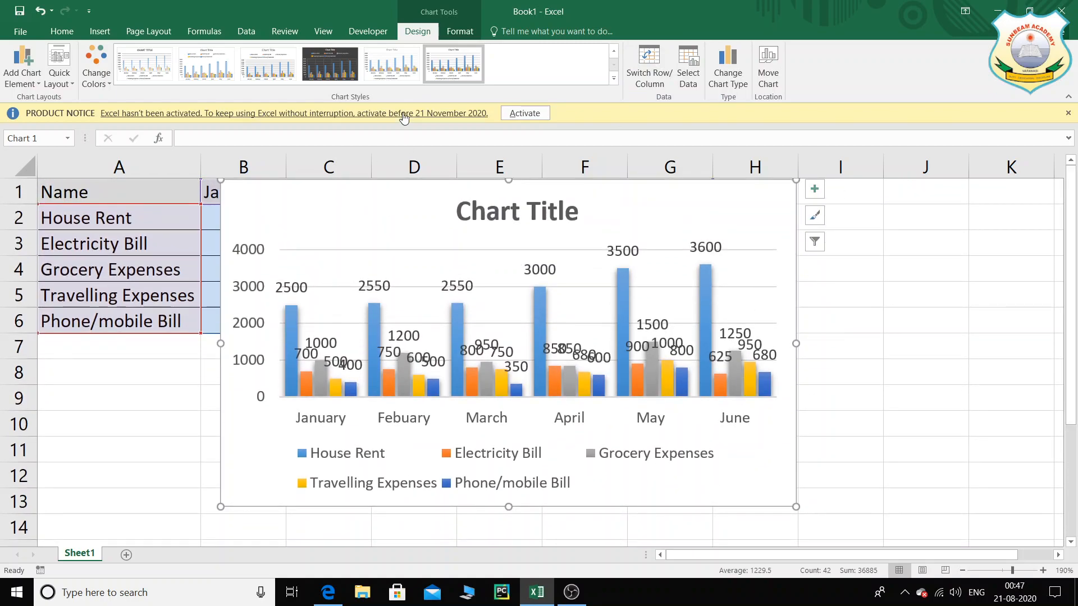
Step: Change the chart to the 2-D 100% stacked column type
click(105, 30)
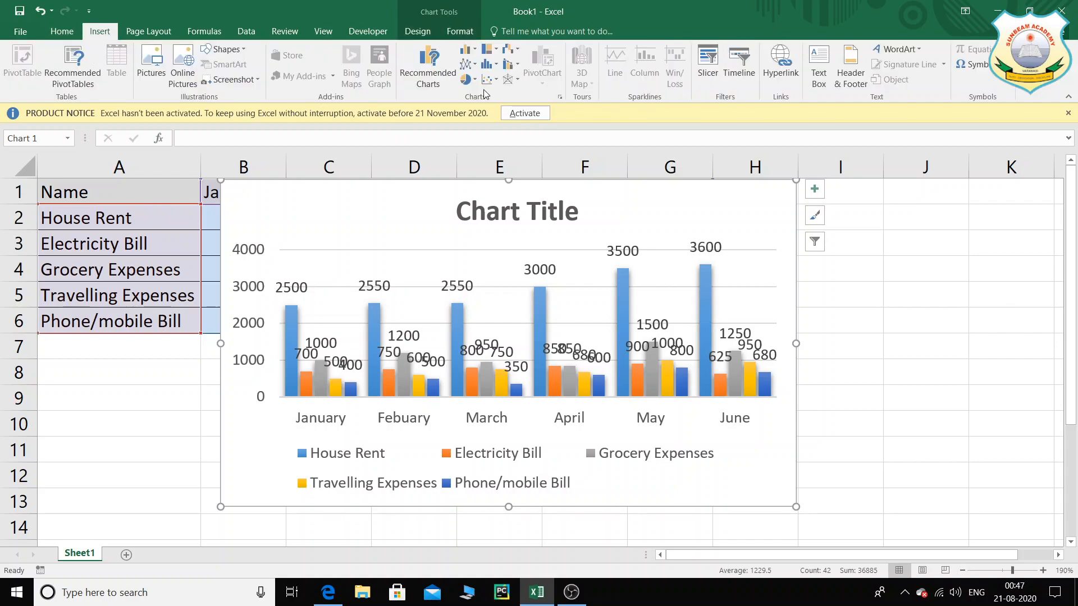
click(475, 50)
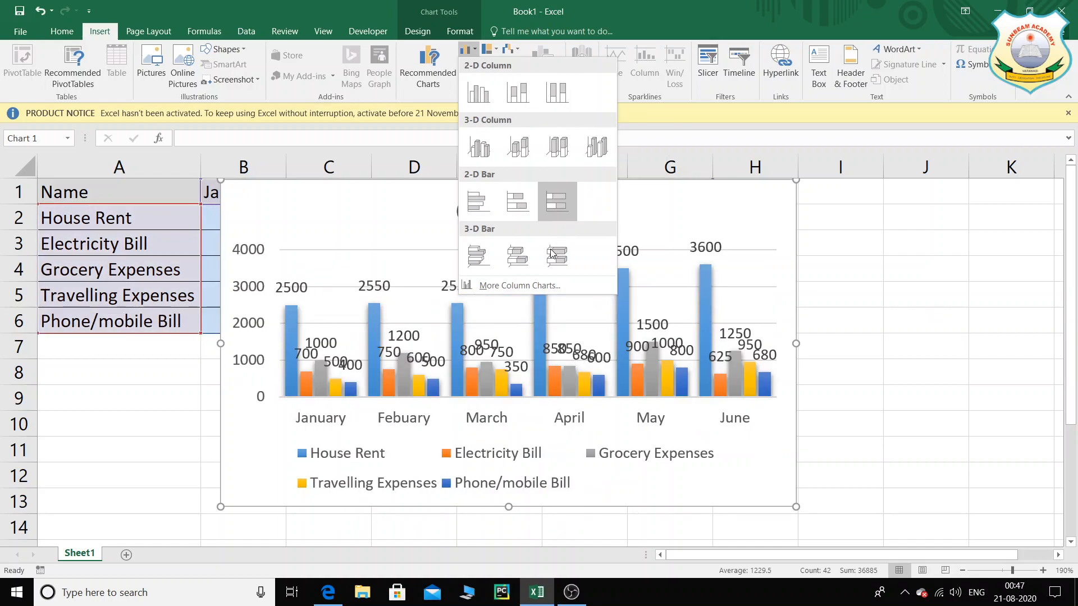
click(544, 99)
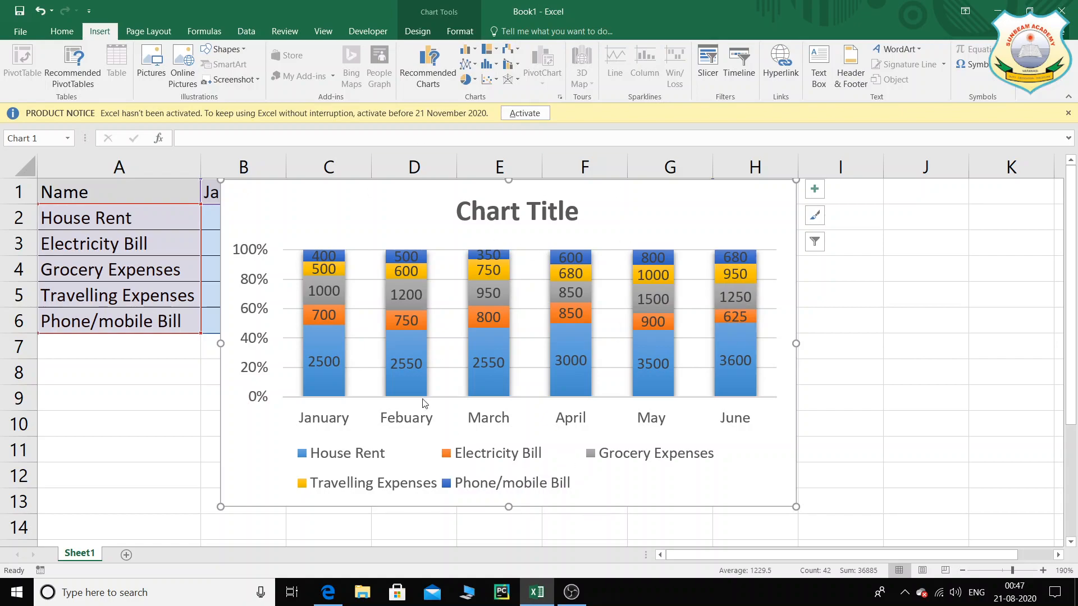
Step: Look at the statistical chart types and change the chart back to a 2-D clustered column
click(488, 63)
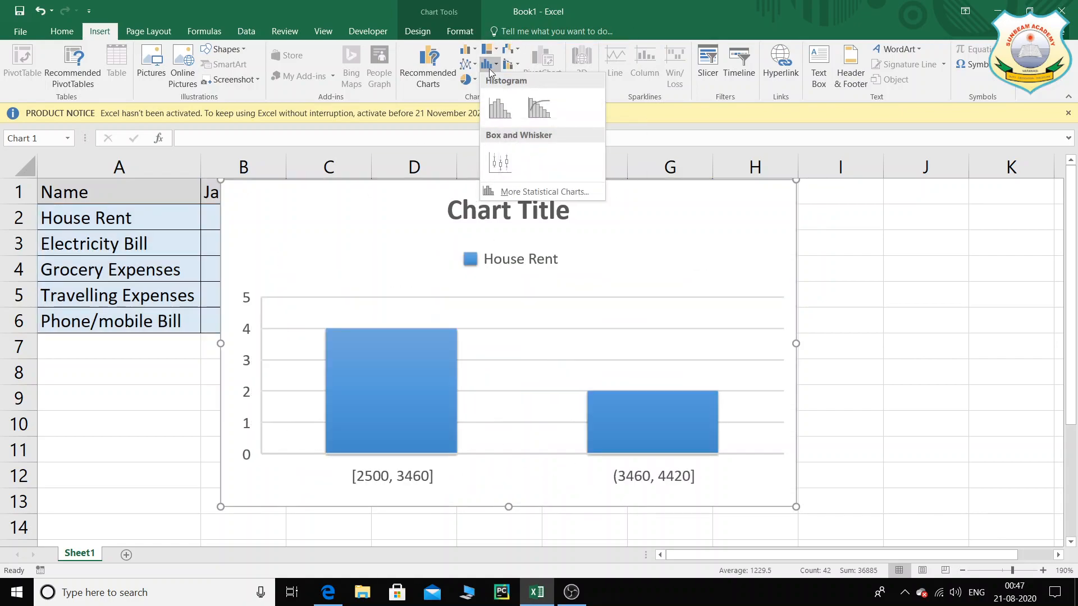
click(466, 50)
click(467, 49)
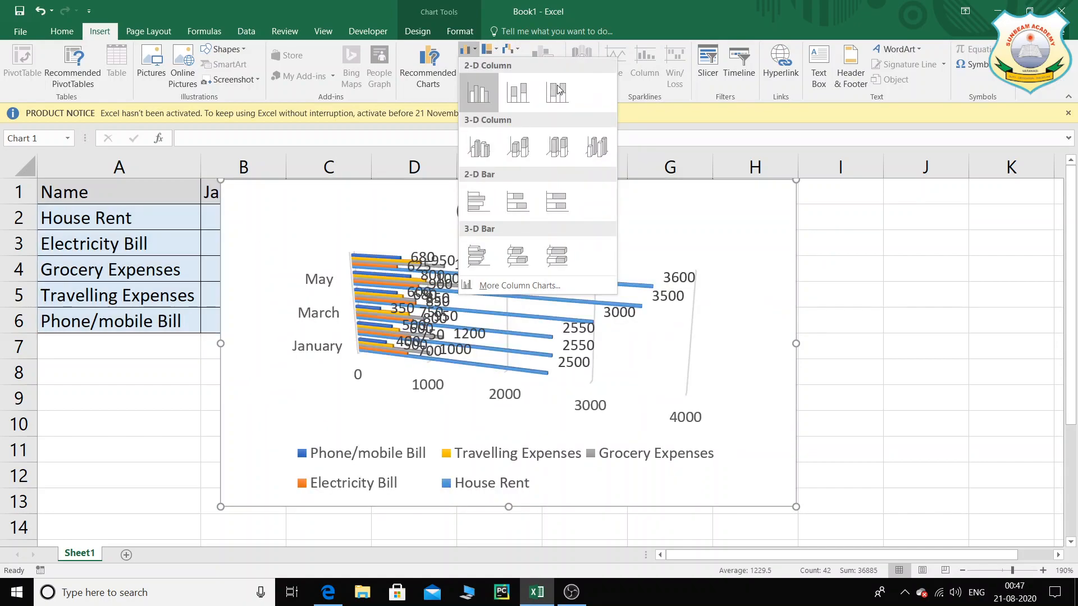
click(481, 99)
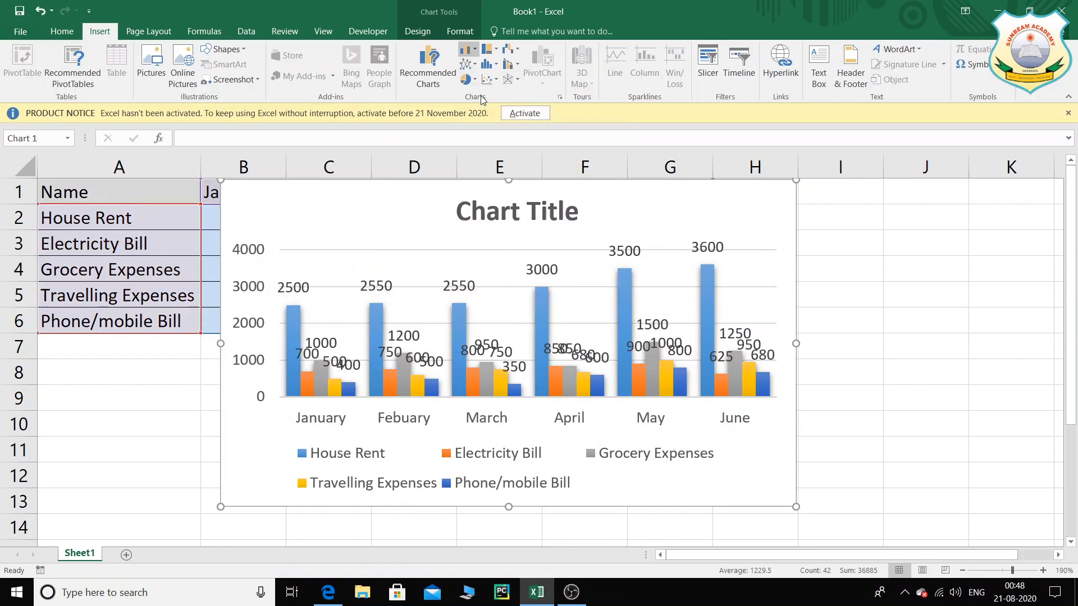
Step: Apply the second chart style, with an all-caps title, the legend above the columns and rotated data labels
click(417, 32)
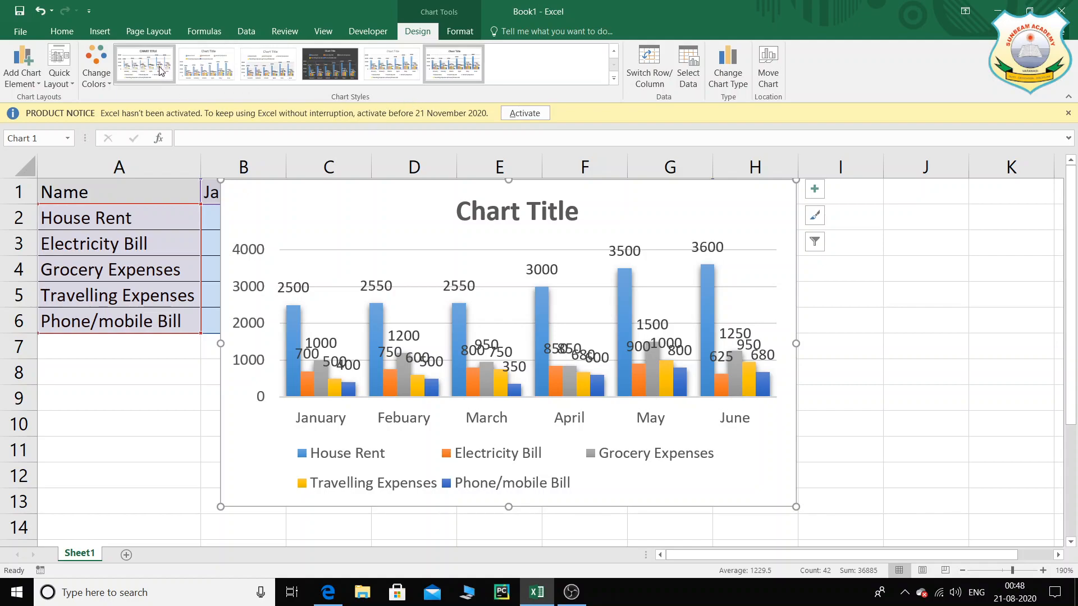
click(161, 71)
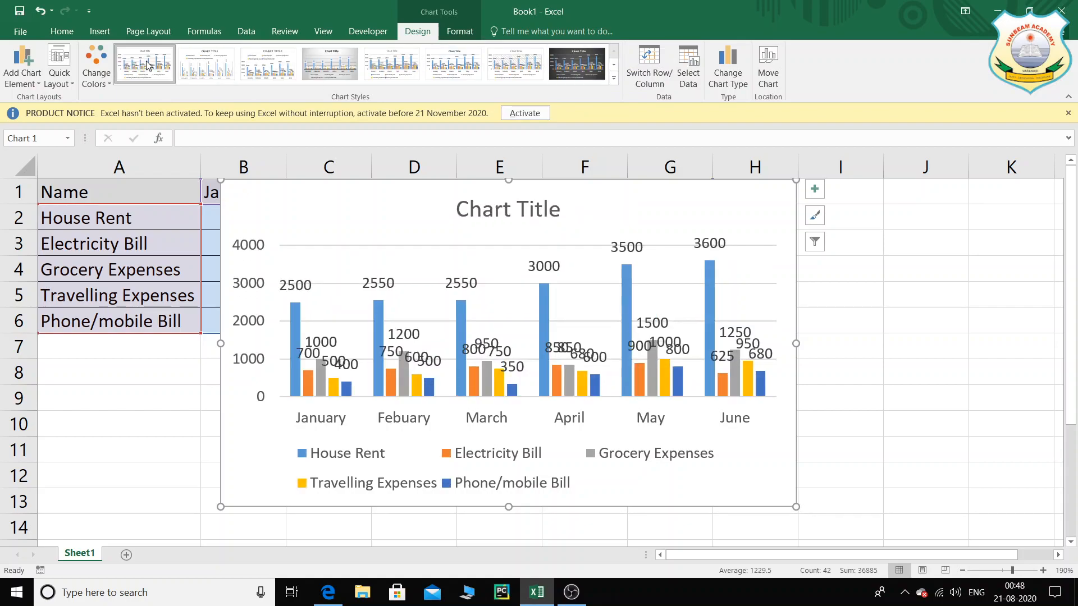
click(194, 65)
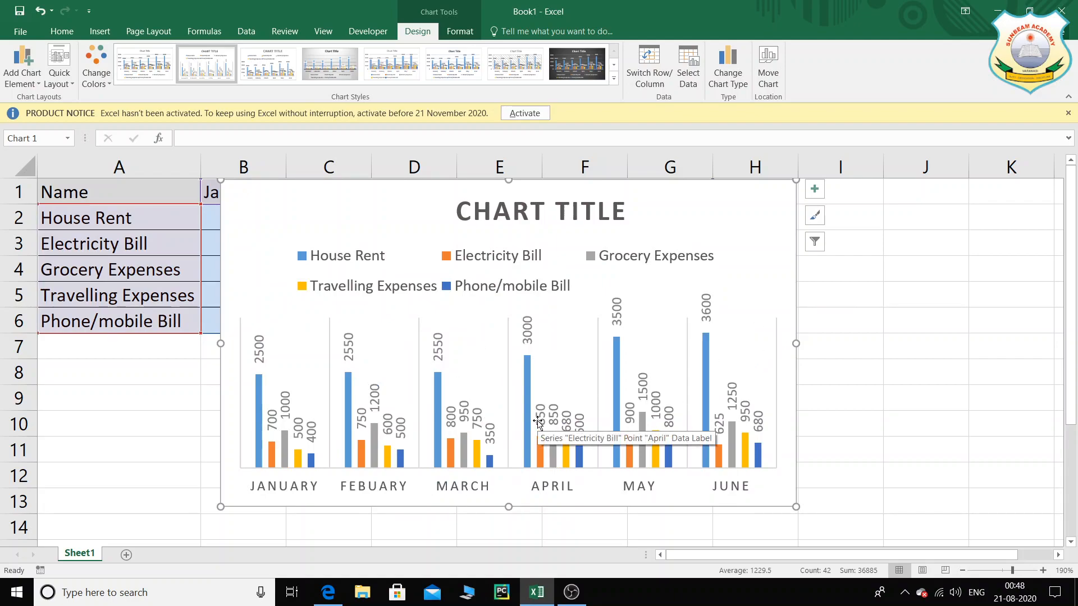
Step: Switch to the textbook PDF and highlight "Chart Area of the" in the first item of the chart elements list below Figure 30
click(329, 592)
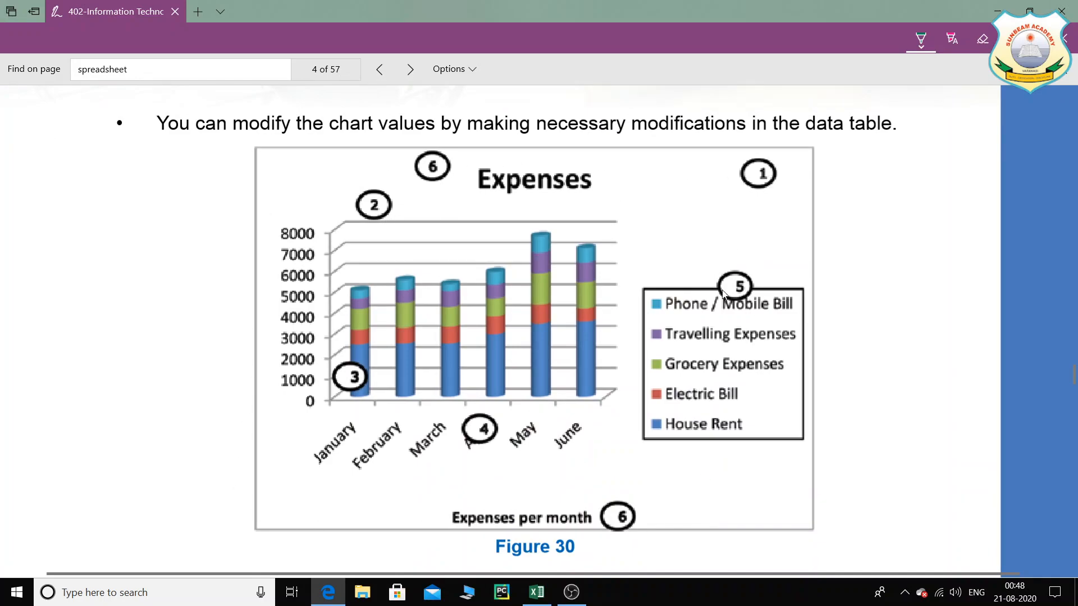
scroll(617, 310, down, 5)
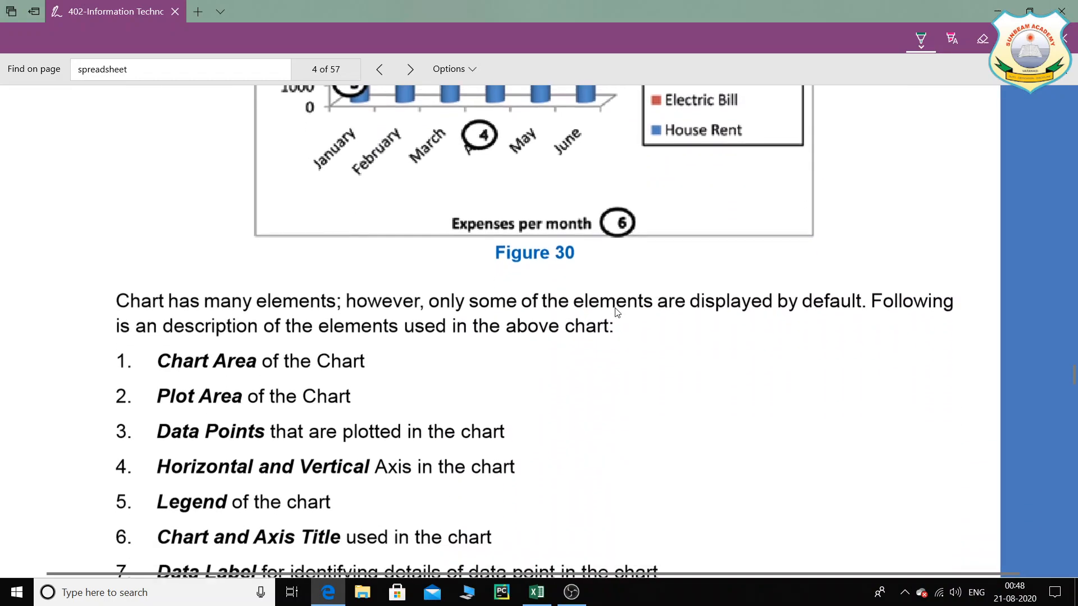
scroll(489, 340, up, 5)
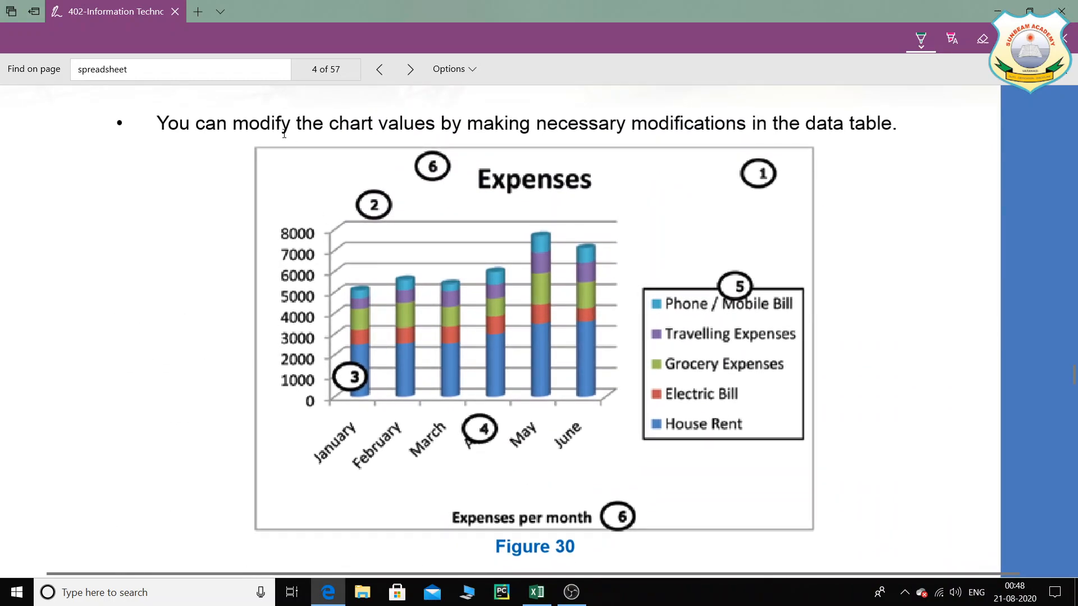
scroll(588, 546, down, 4)
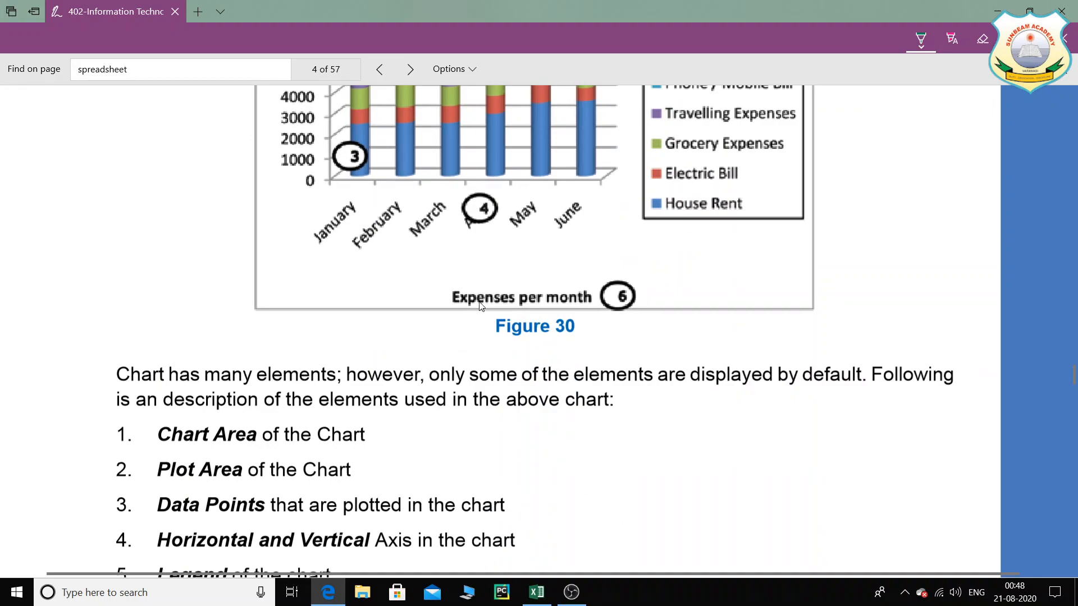
click(953, 38)
drag(150, 437, 318, 437)
Step: Mark the four corners of the chart area in Figure 30 with short green pen strokes
scroll(532, 414, up, 2)
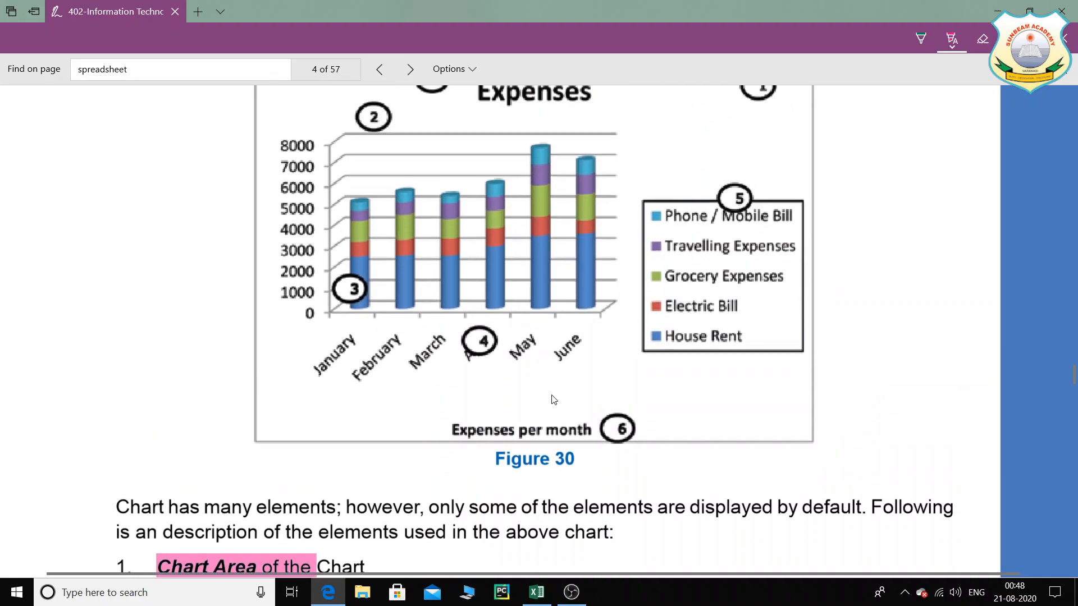
scroll(582, 261, down, 4)
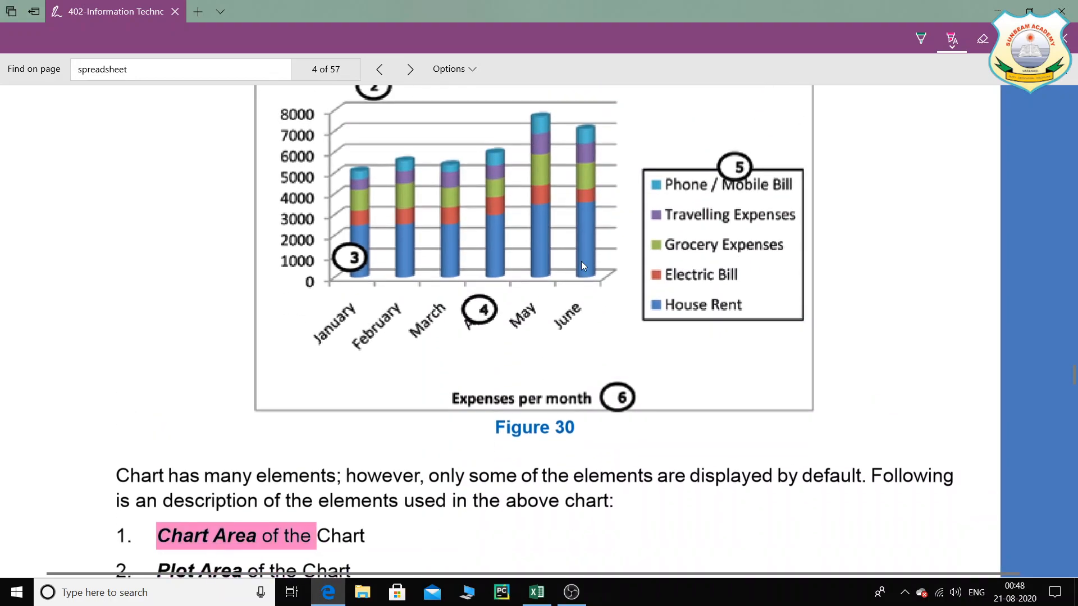
scroll(186, 419, up, 4)
scroll(358, 442, up, 1)
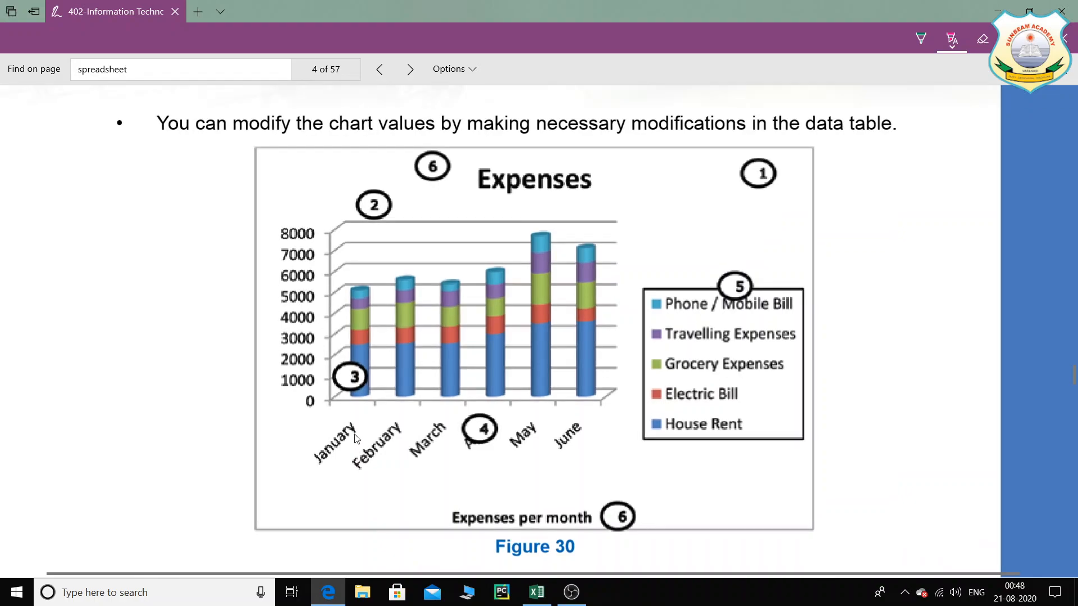
click(921, 38)
drag(794, 139, 837, 148)
drag(251, 517, 268, 540)
drag(815, 539, 835, 516)
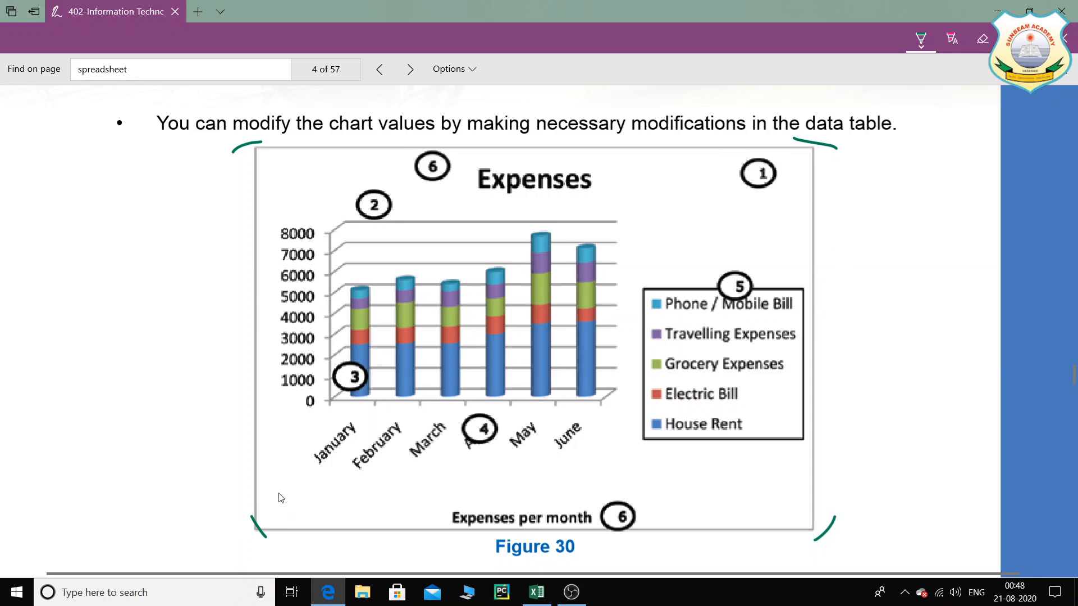
Step: Highlight "Plot Area" in the second item of the chart elements list
scroll(314, 499, down, 3)
click(951, 38)
drag(160, 471, 247, 470)
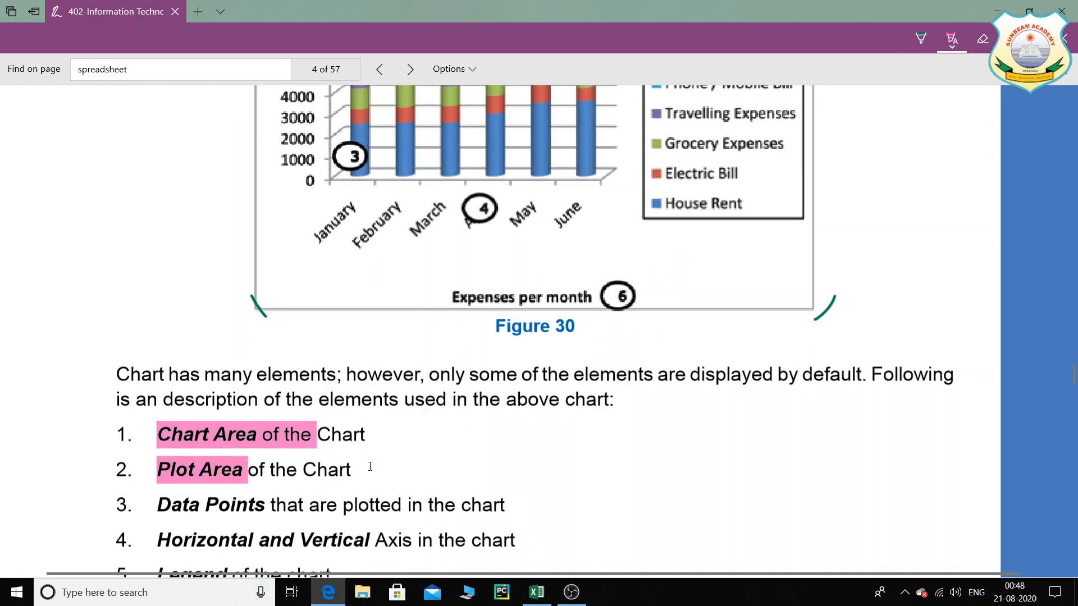
Step: Highlight "Data Points that" in the third item of the chart elements list
scroll(390, 458, up, 3)
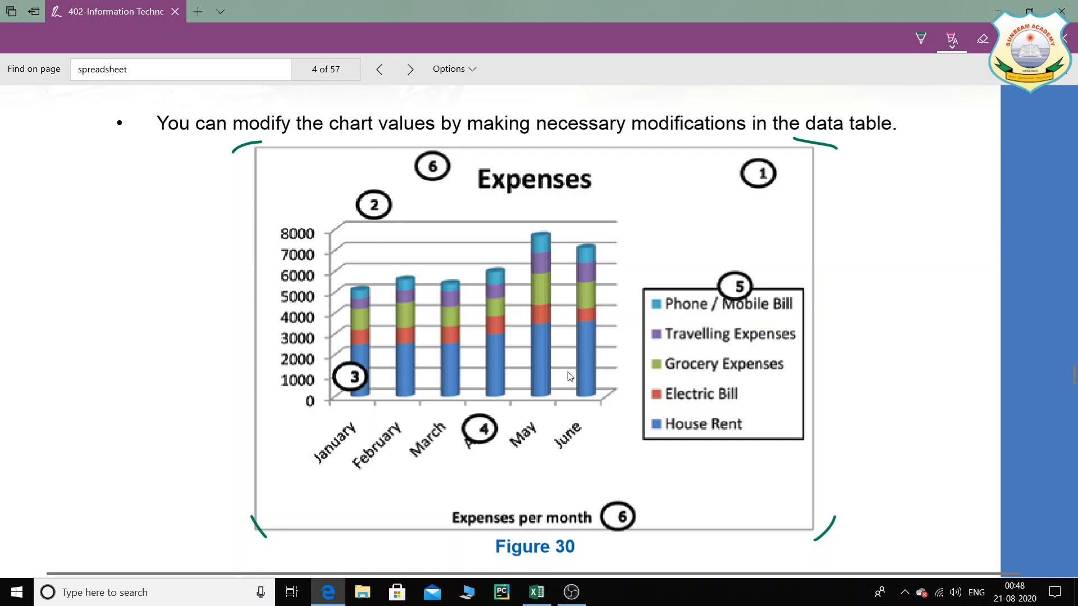
scroll(222, 376, down, 5)
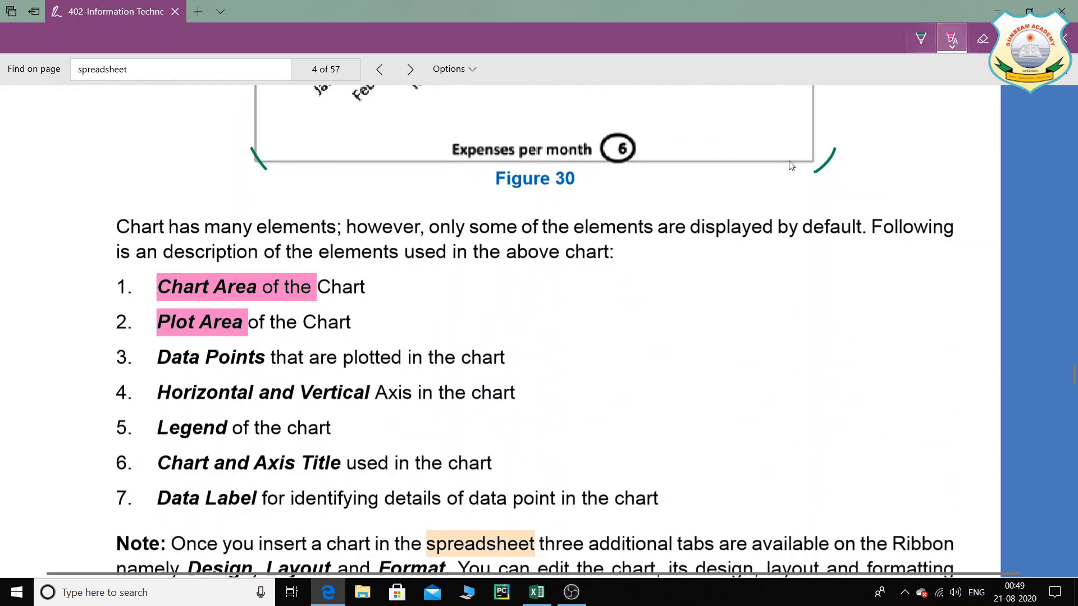
drag(158, 357, 298, 364)
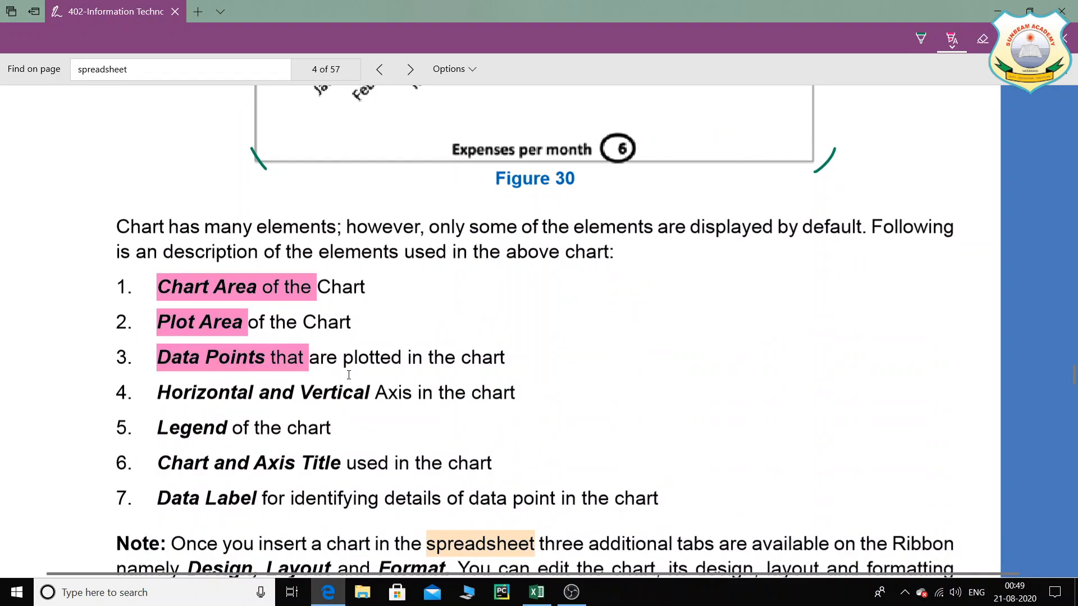
Step: Compare the data points and the horizontal and vertical axes in Figure 30 with those of the Excel chart
scroll(372, 368, up, 5)
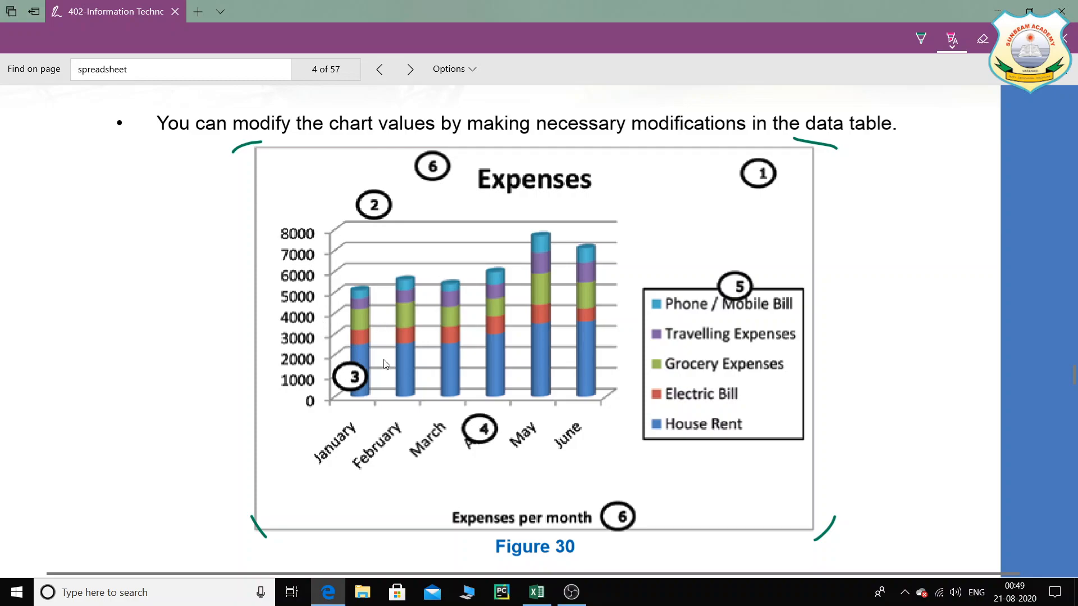
scroll(386, 364, up, 2)
key(alt+Tab)
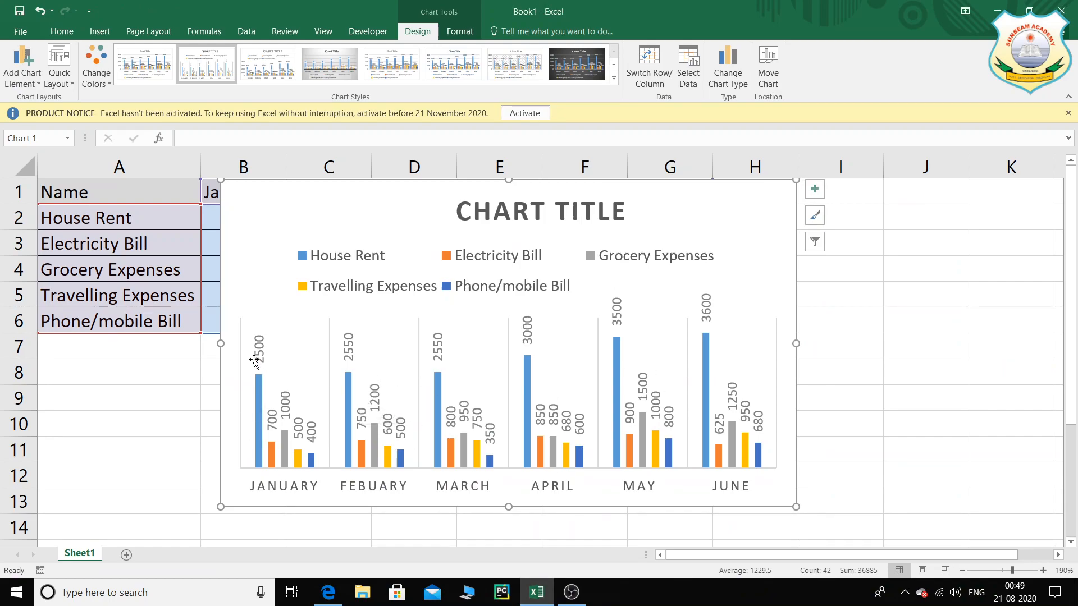
click(339, 600)
scroll(369, 421, down, 10)
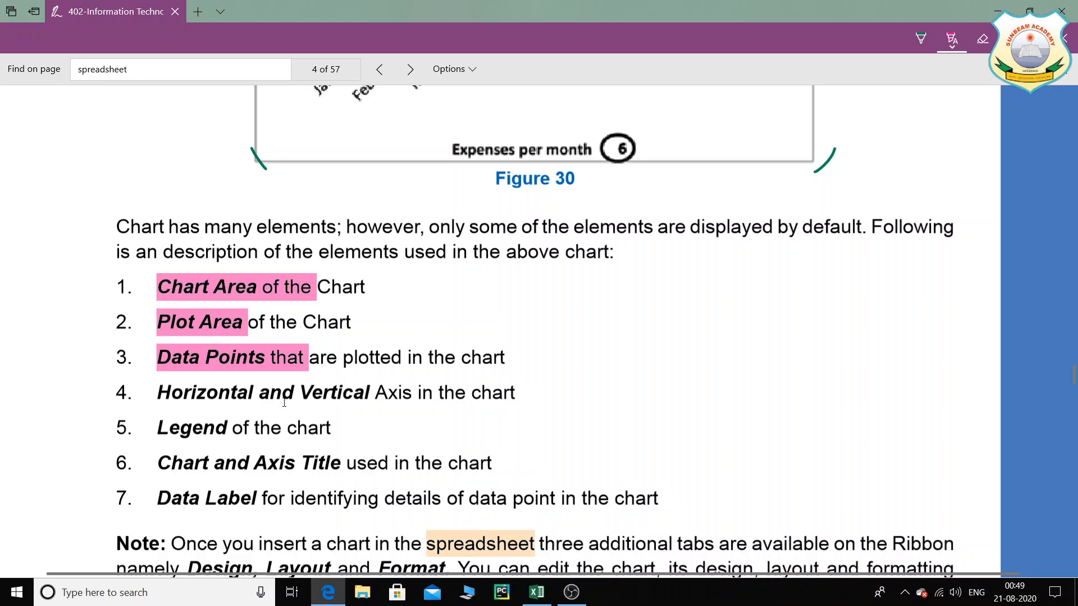
scroll(456, 416, up, 4)
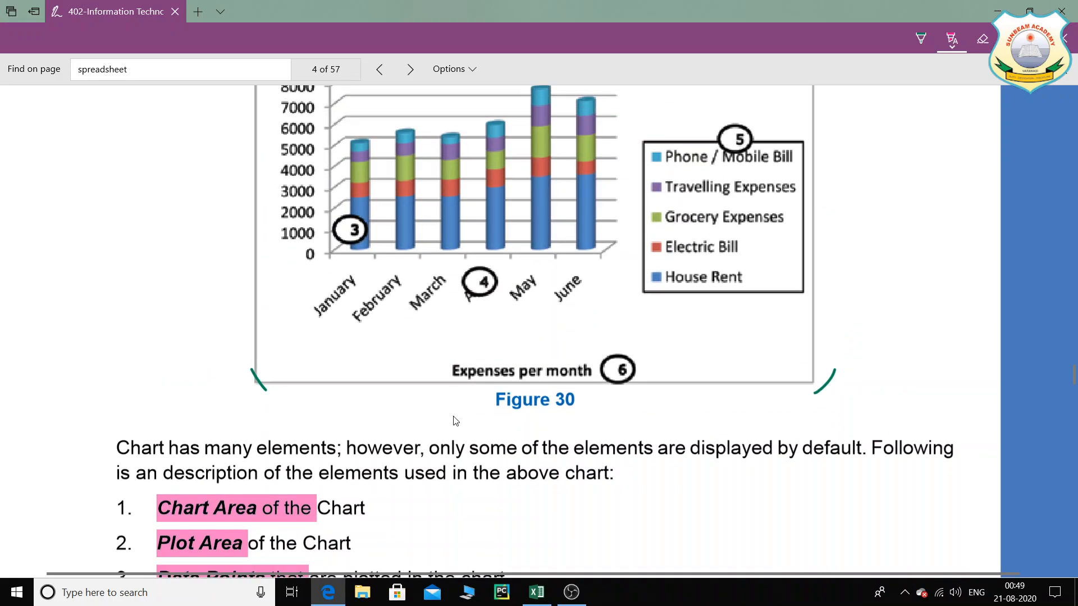
scroll(454, 418, down, 3)
scroll(454, 417, down, 1)
scroll(414, 425, up, 4)
scroll(488, 359, up, 3)
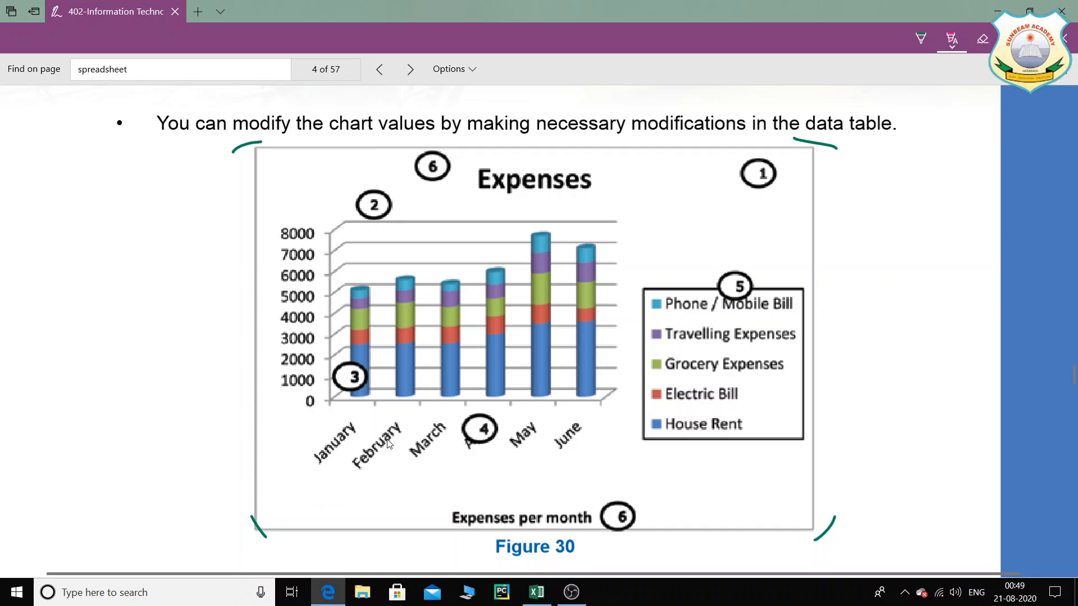
scroll(411, 429, down, 9)
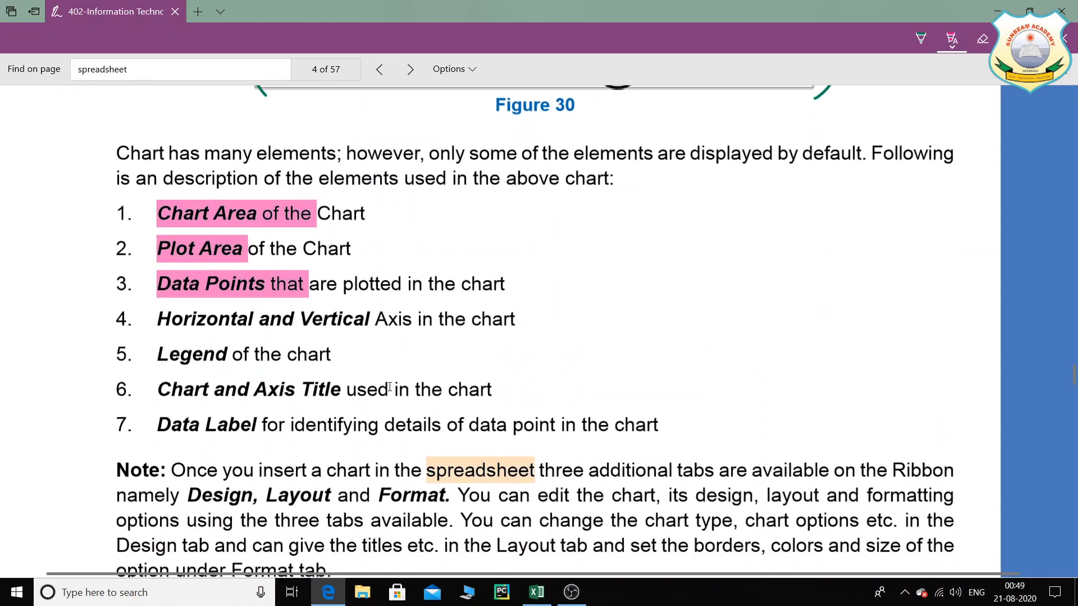
scroll(406, 366, up, 9)
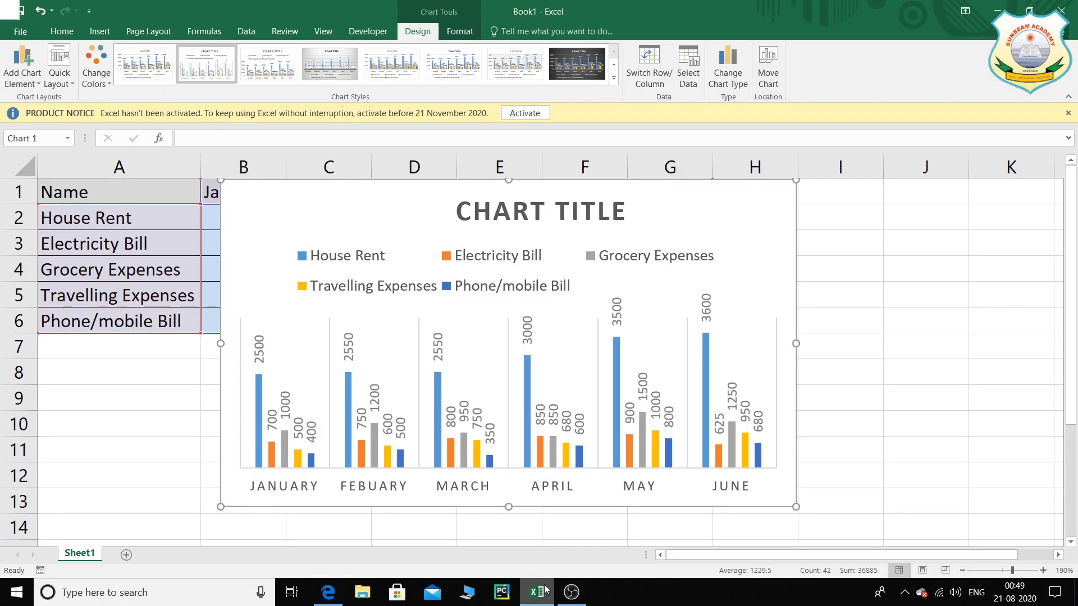
click(536, 591)
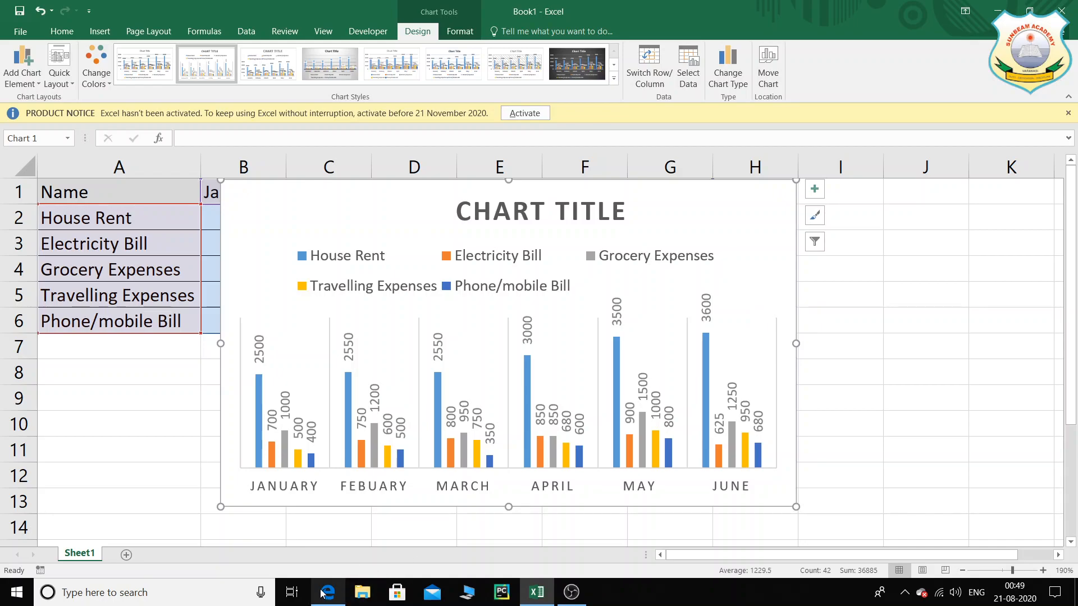
Step: Return to the textbook PDF and match the remaining items of the chart elements list with the numbered parts of Figure 30
click(342, 593)
scroll(365, 453, down, 6)
scroll(247, 403, down, 2)
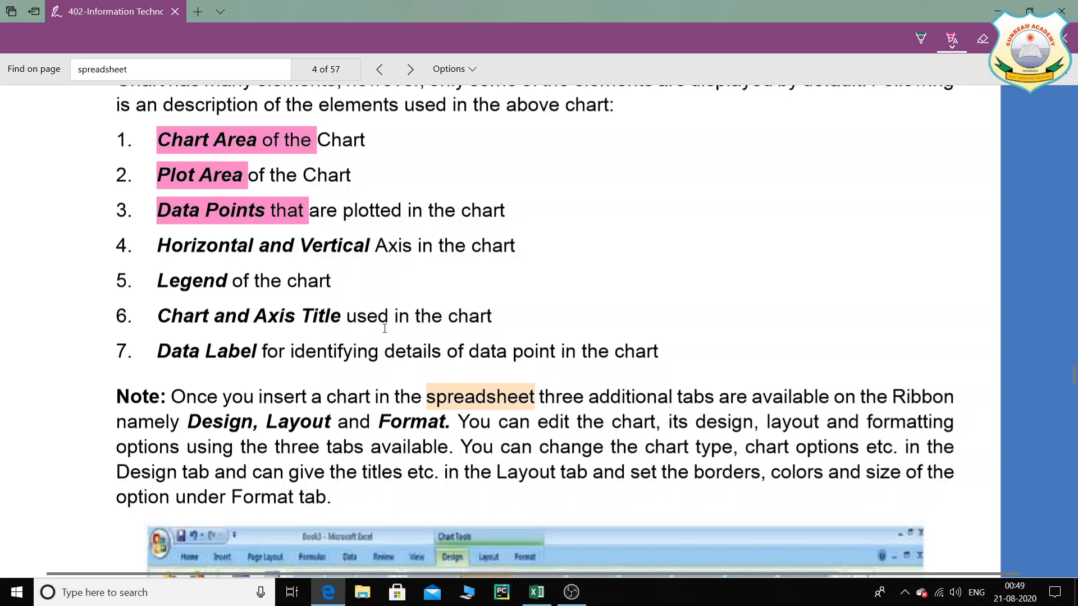
scroll(500, 351, up, 12)
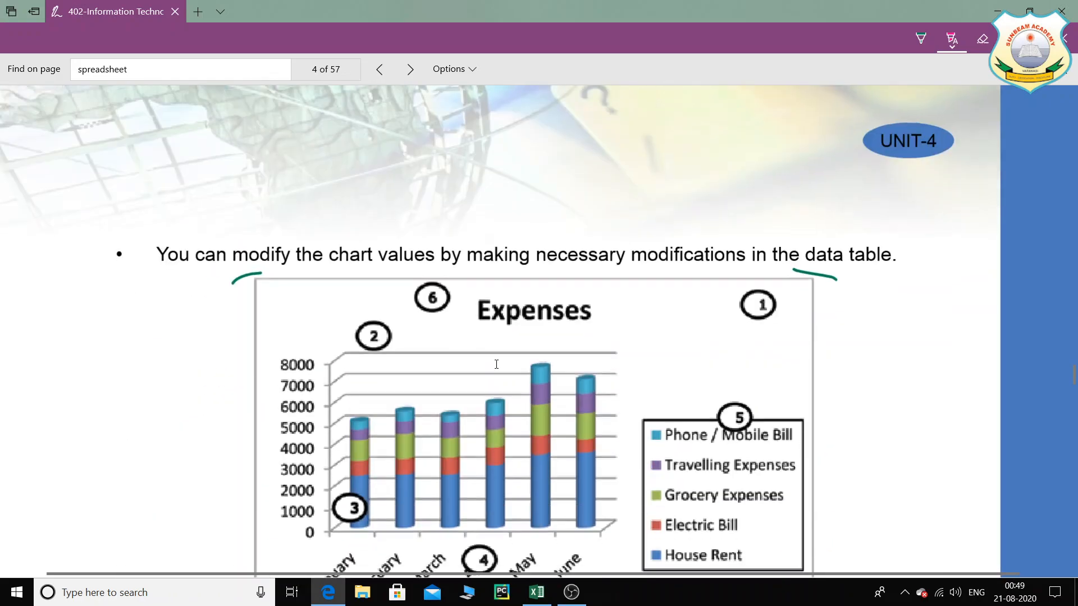
scroll(558, 337, down, 3)
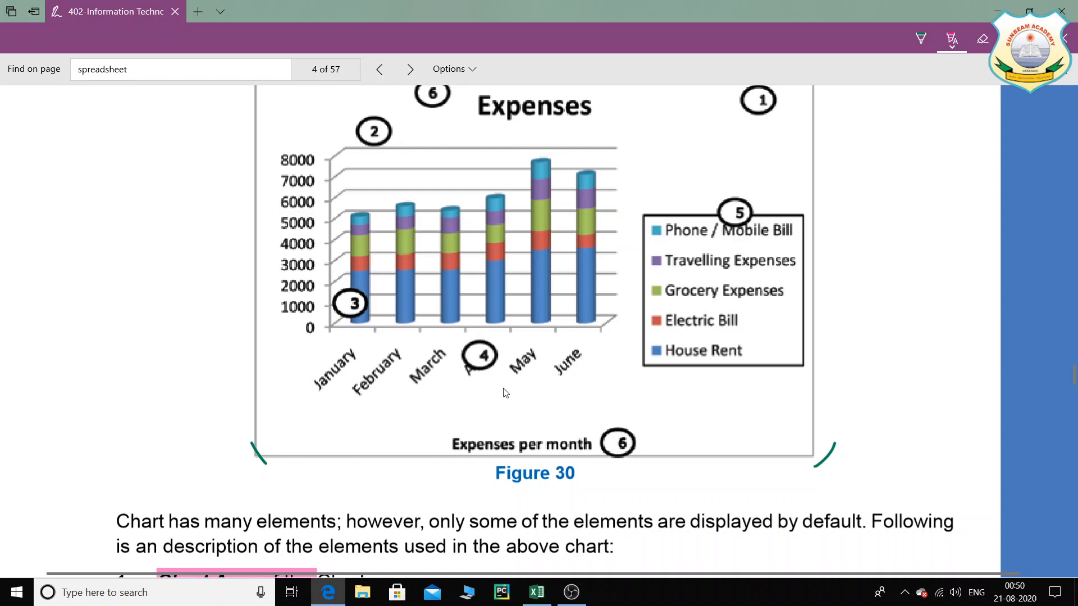
scroll(525, 397, down, 2)
scroll(522, 391, down, 3)
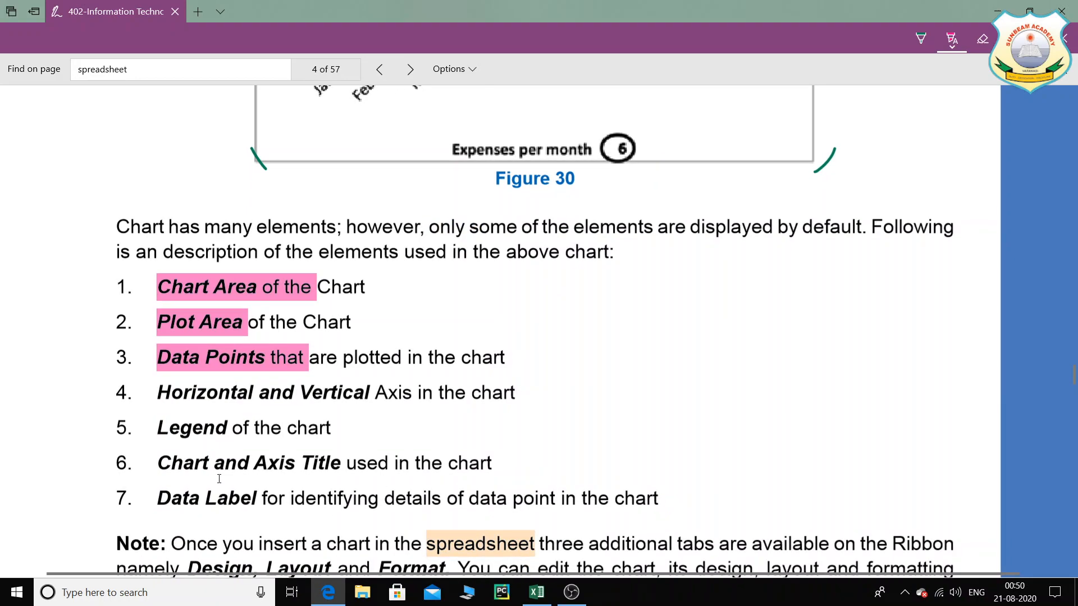
scroll(219, 479, up, 9)
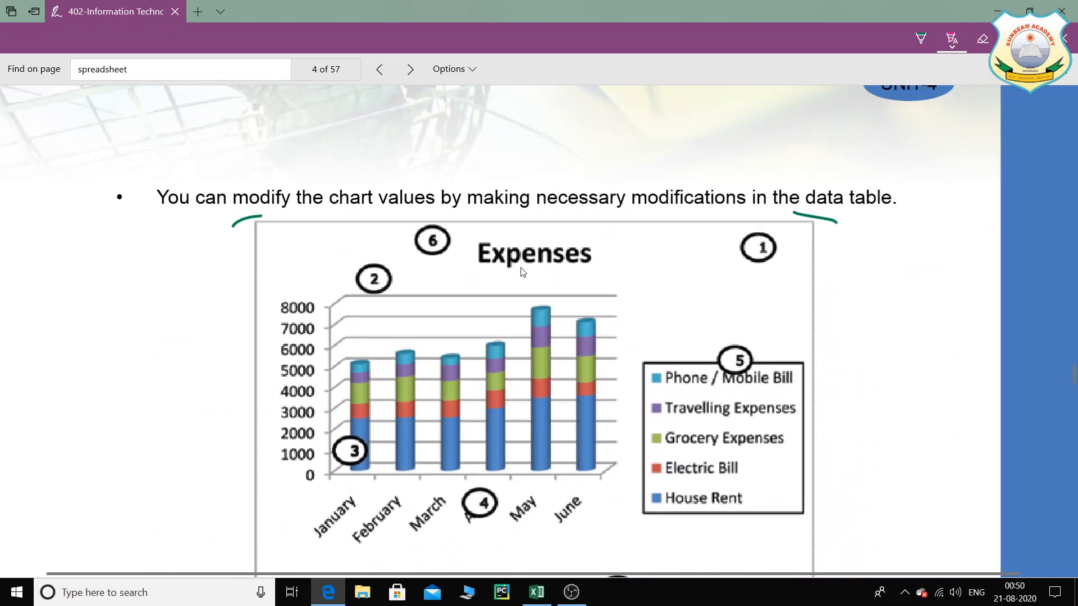
Step: Switch back to Excel and select the placeholder text of the chart title
click(537, 592)
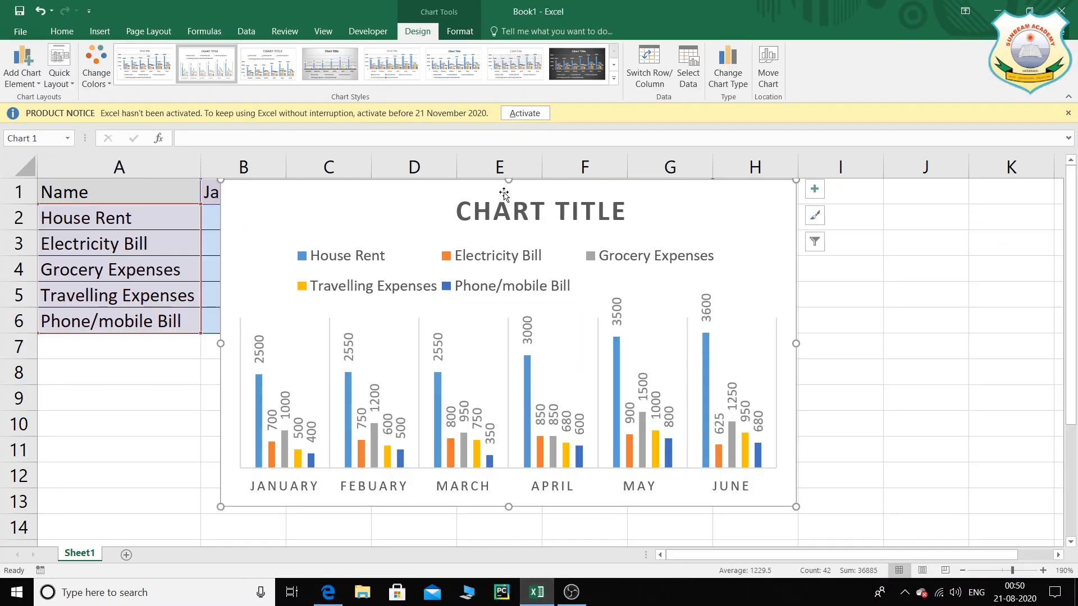
click(522, 212)
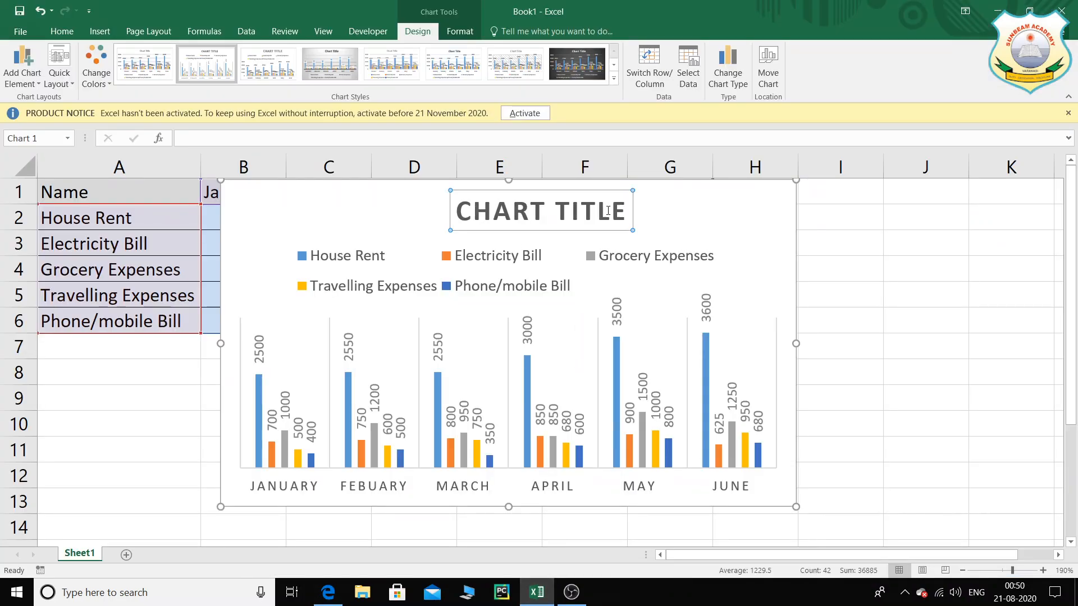
drag(625, 211, 493, 218)
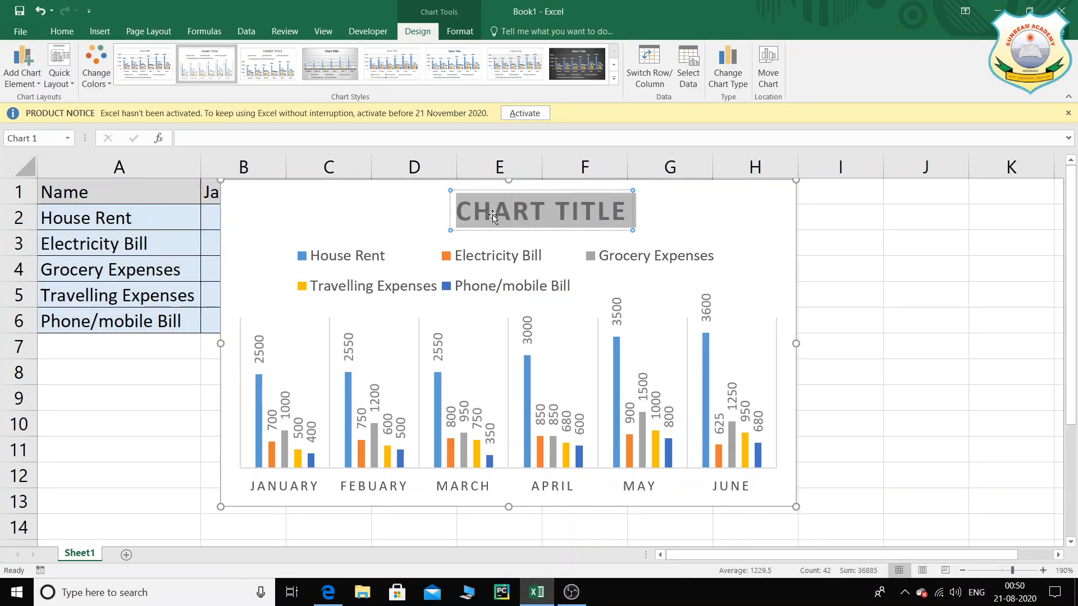
text(ASAS)
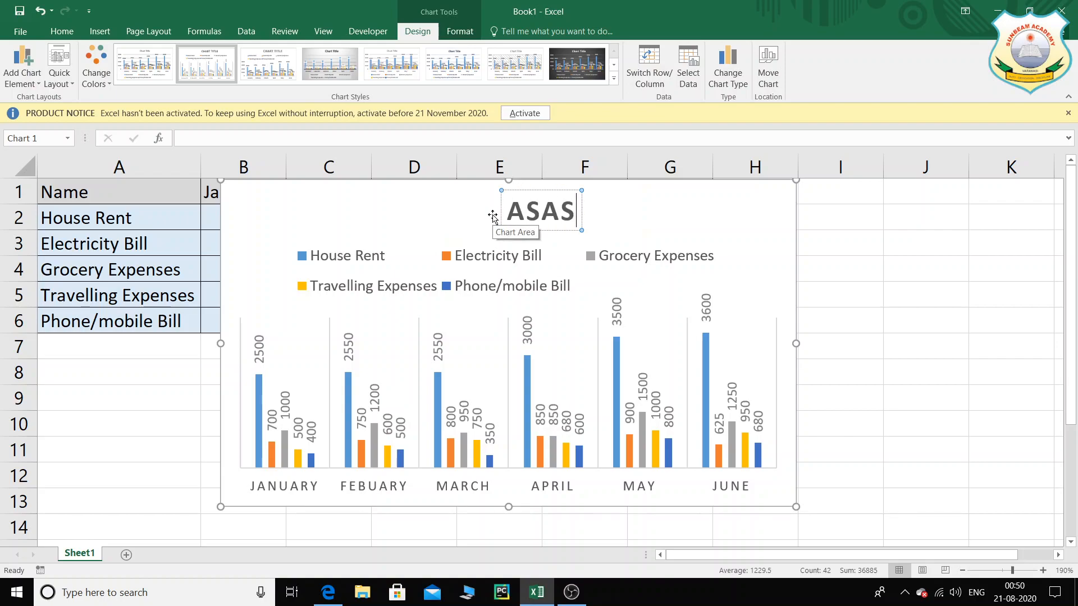
key(BackSpace)
key(BackSpace)
key(BackSpace)
key(BackSpace)
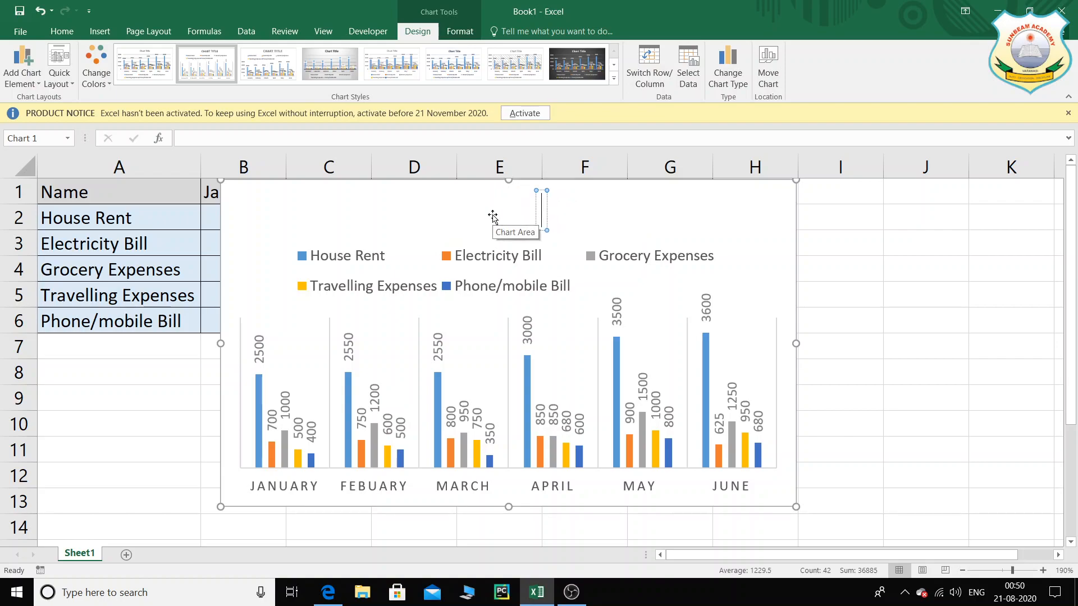
Step: Enter "EXPENSES PER MONTH" as the chart title
text(EXPEN)
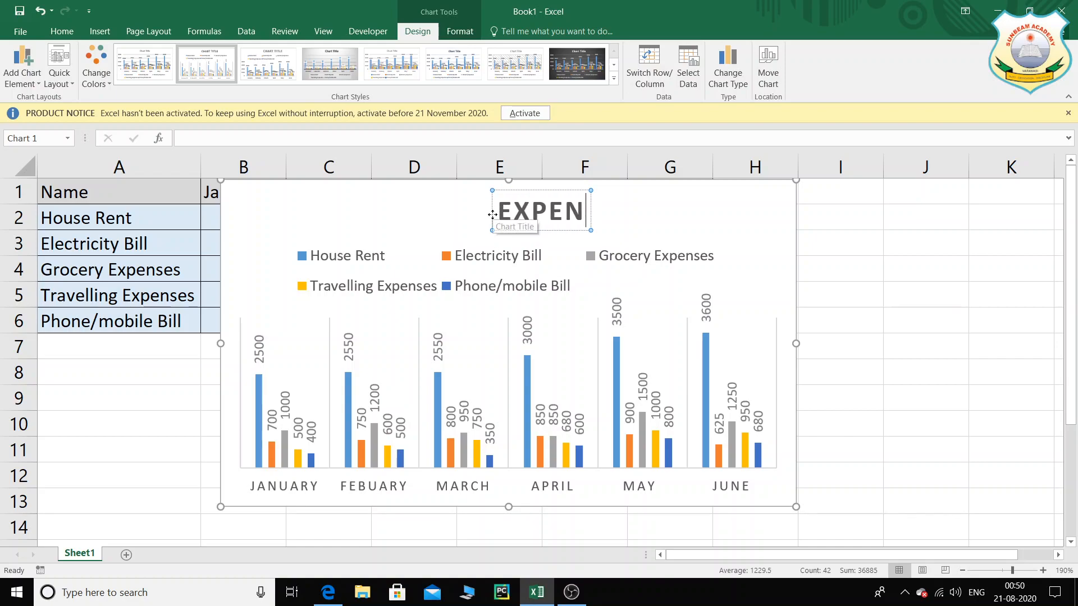
text(SES PER MONTH)
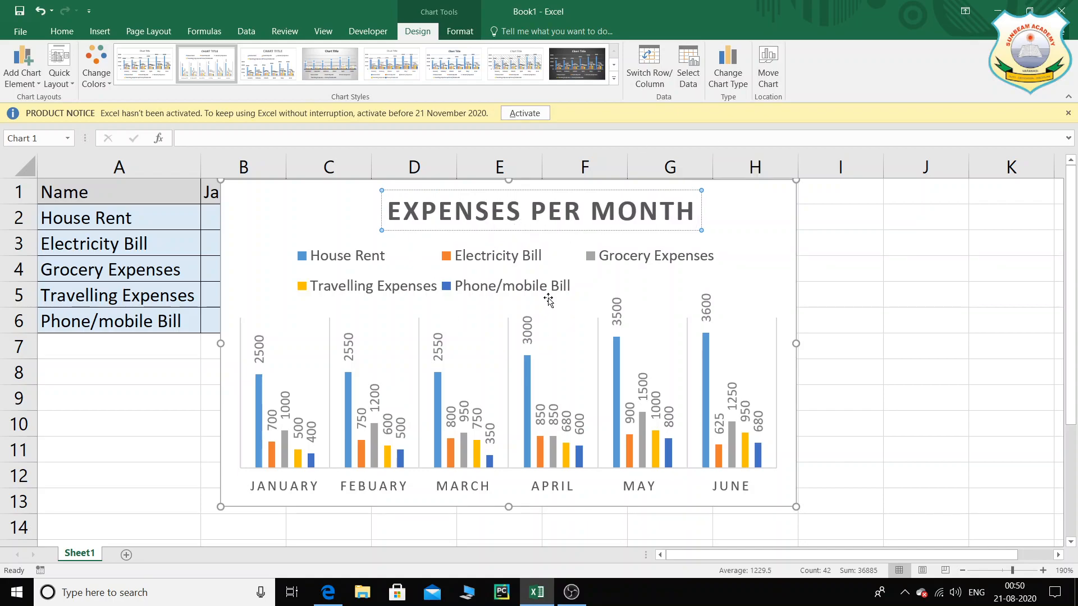
Step: Switch to the textbook PDF and match the chart title, axis title and data label items with Figure 30 and the Excel chart
click(328, 591)
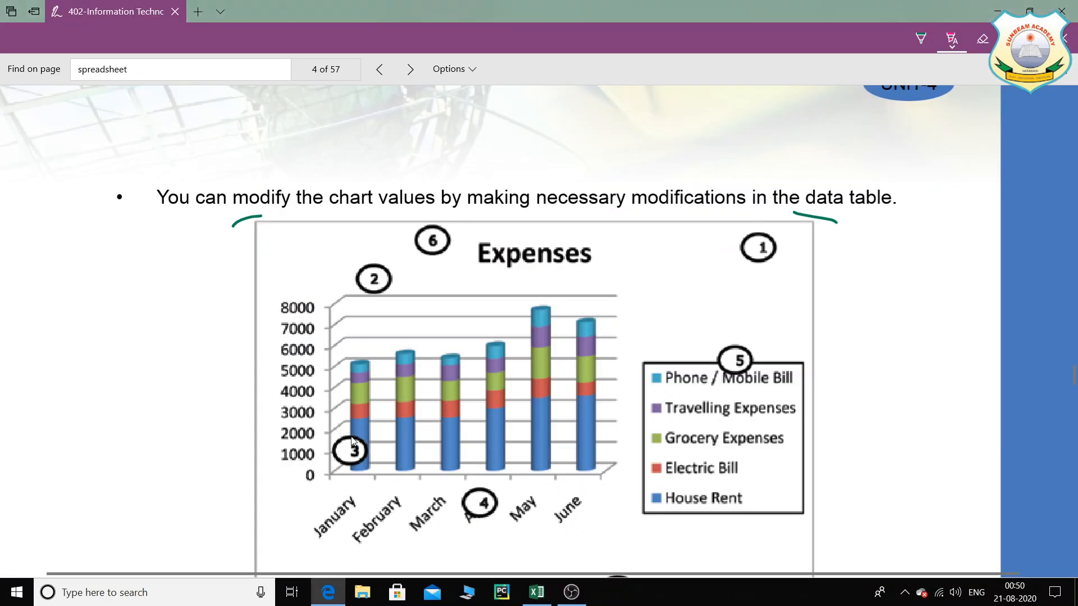
scroll(353, 441, down, 8)
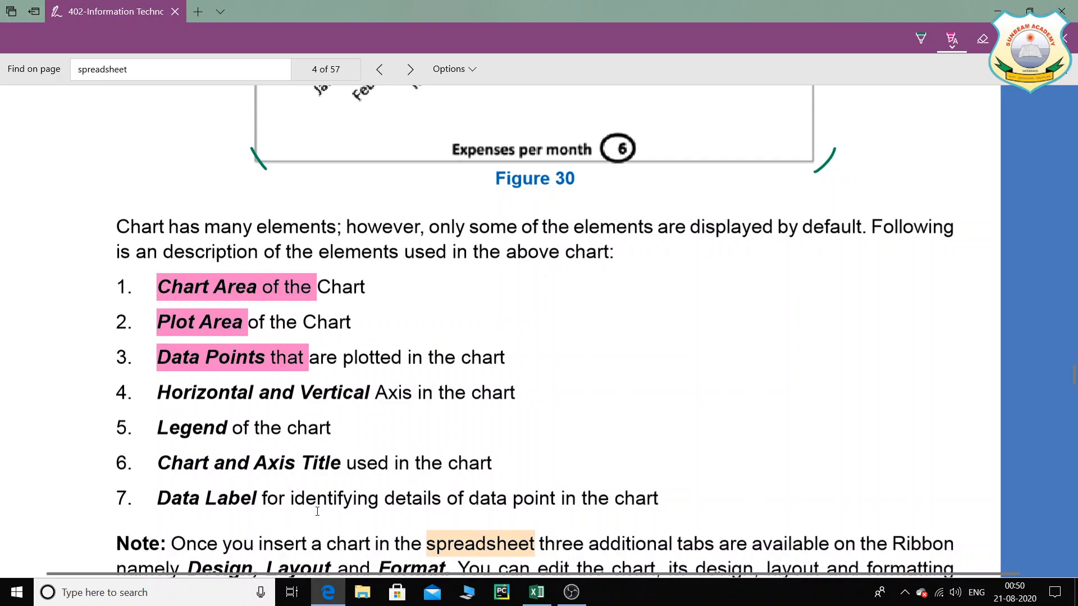
scroll(317, 511, up, 5)
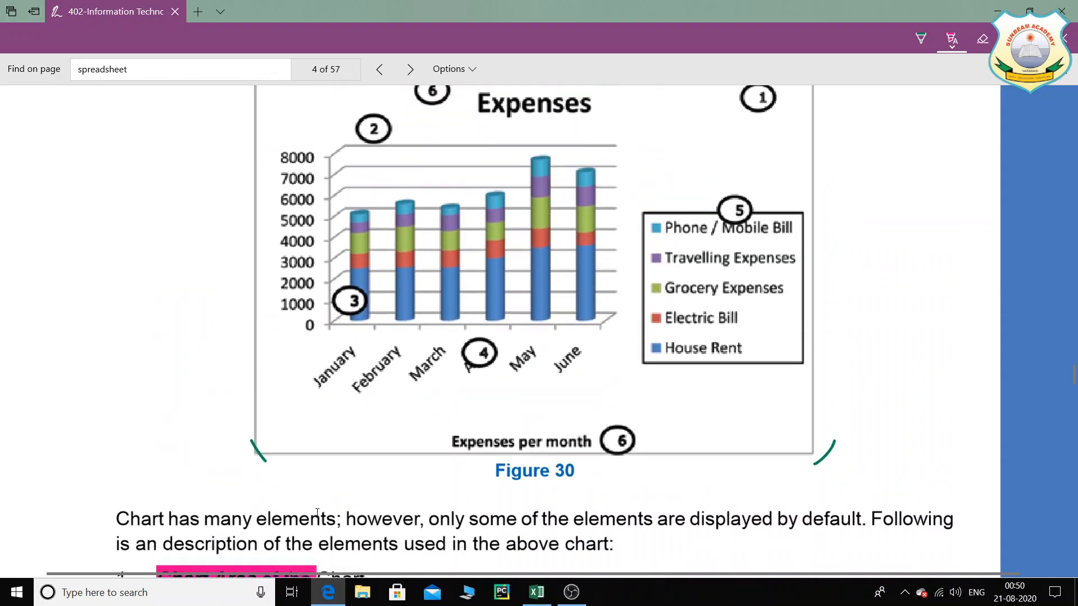
scroll(320, 514, up, 1)
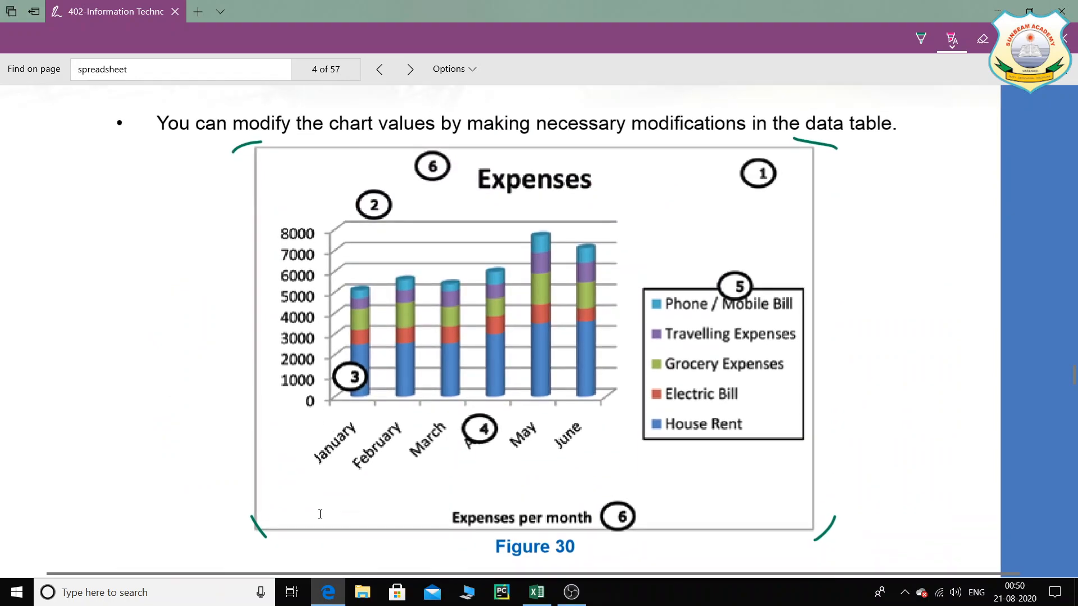
scroll(562, 531, down, 1)
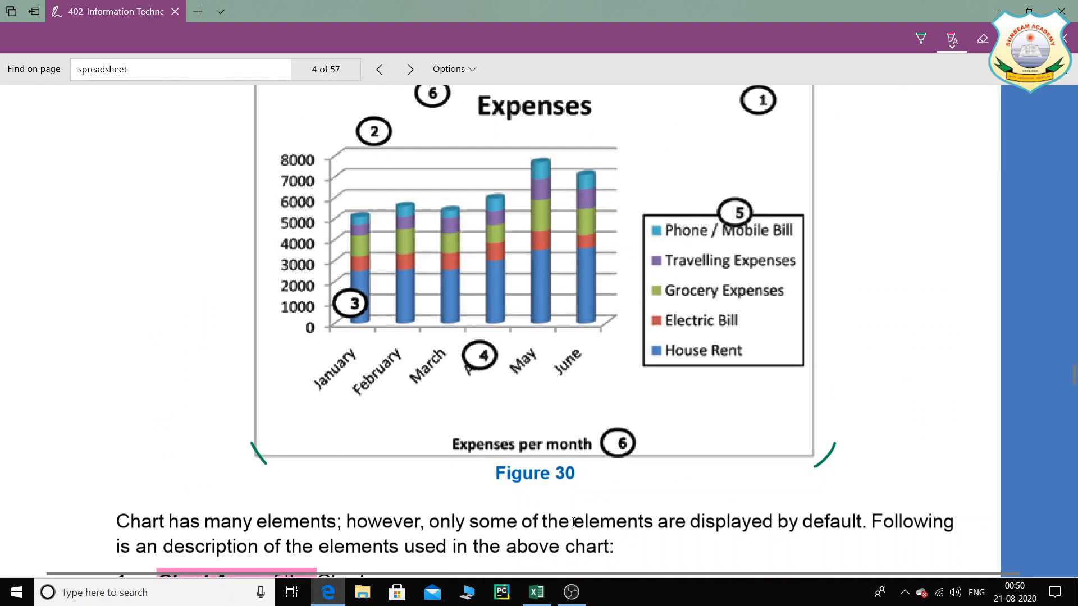
scroll(631, 446, up, 2)
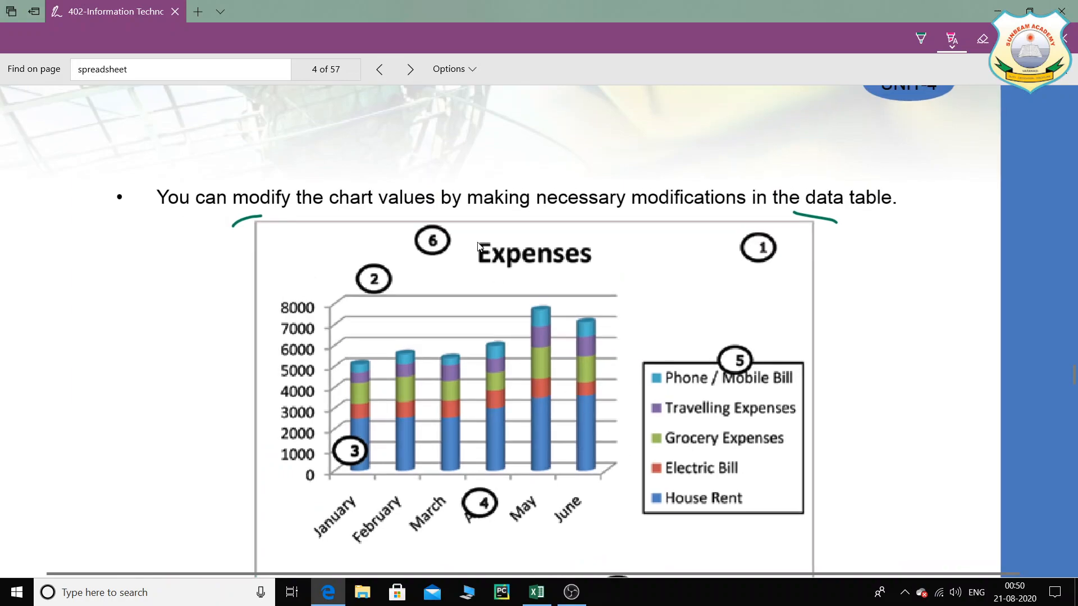
scroll(595, 358, down, 3)
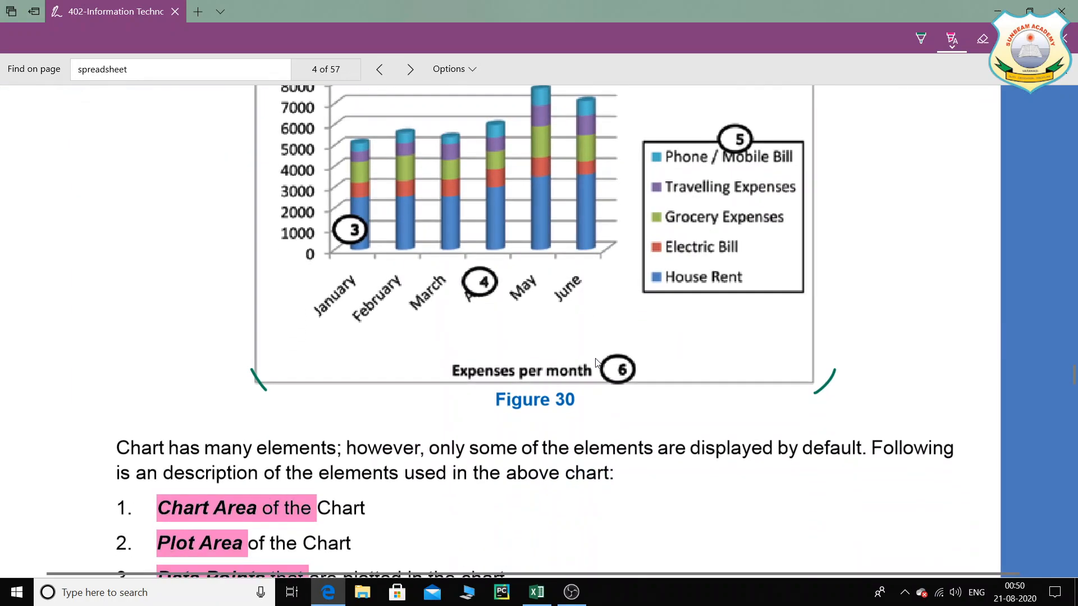
scroll(605, 360, down, 4)
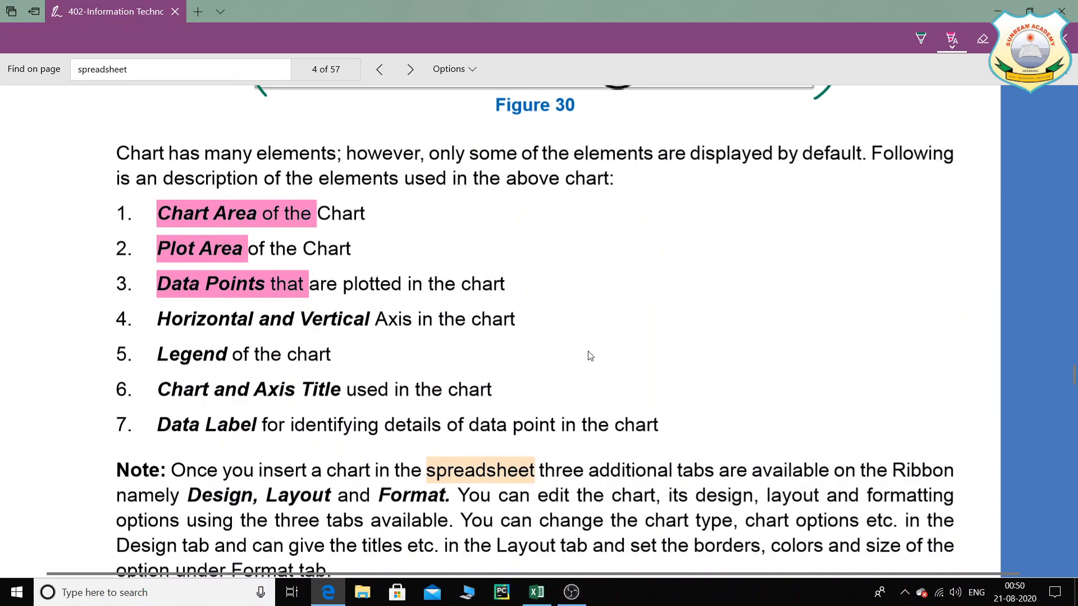
click(537, 592)
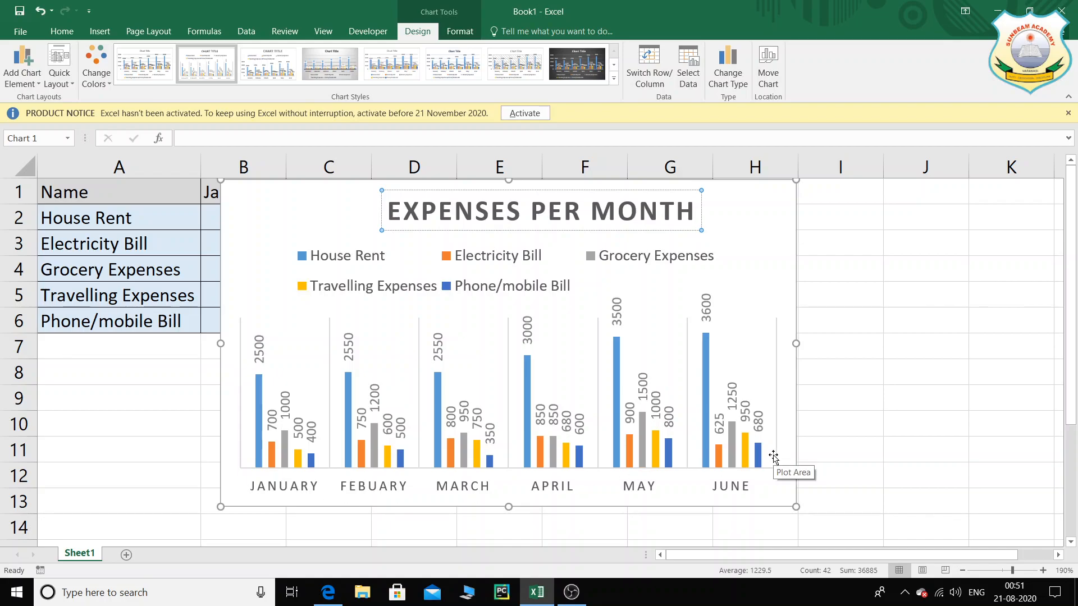
Step: Return to the textbook PDF and highlight in pink parts of the Note on inserting a chart and the Design, Layout and Format tabs
click(328, 592)
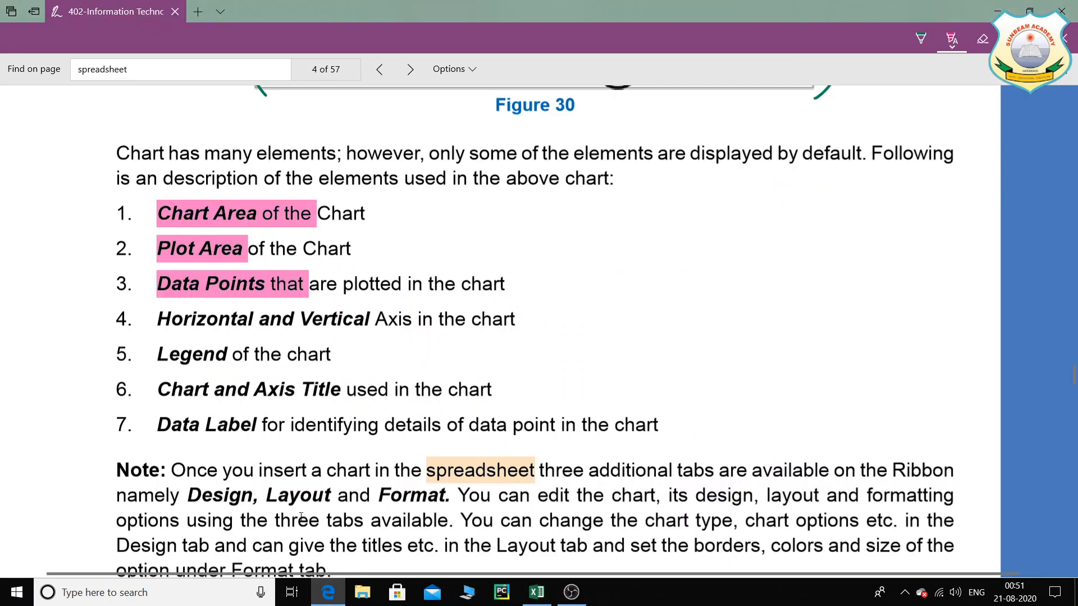
scroll(301, 517, down, 4)
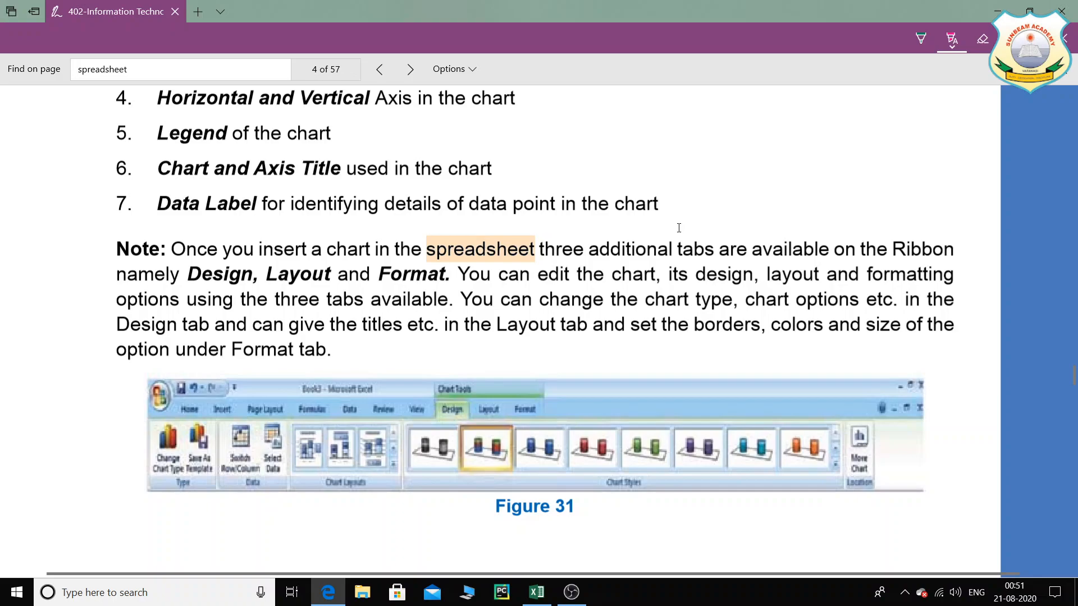
click(952, 38)
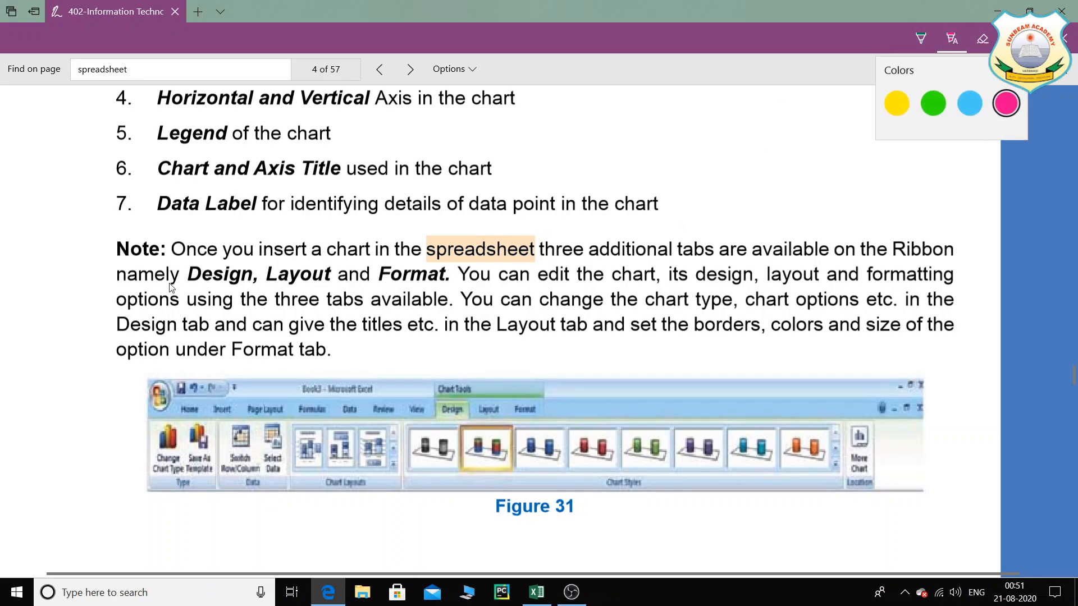
drag(295, 249, 424, 248)
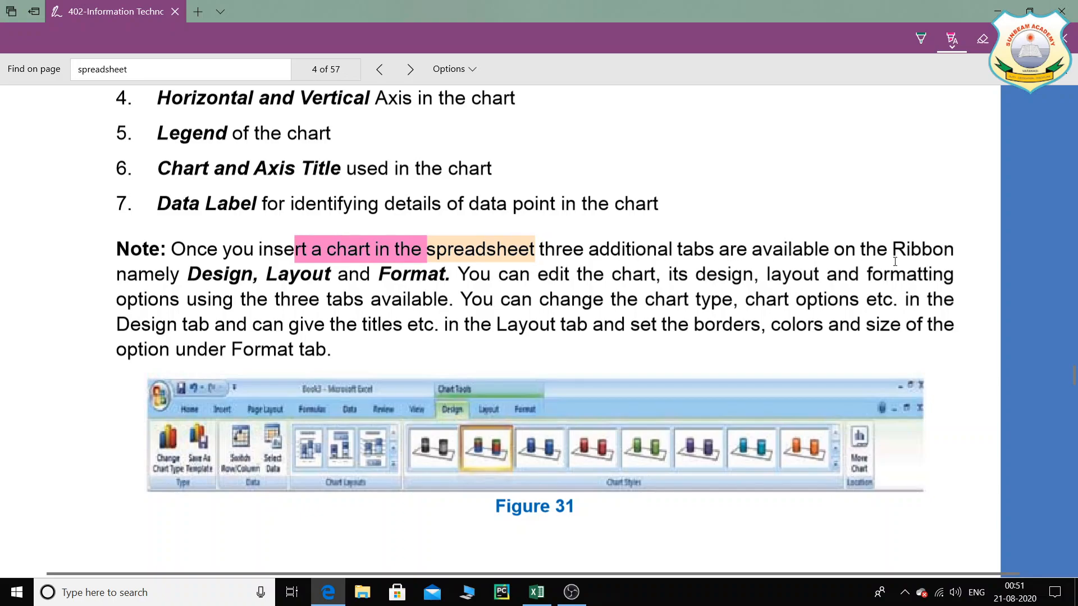
drag(189, 274, 455, 275)
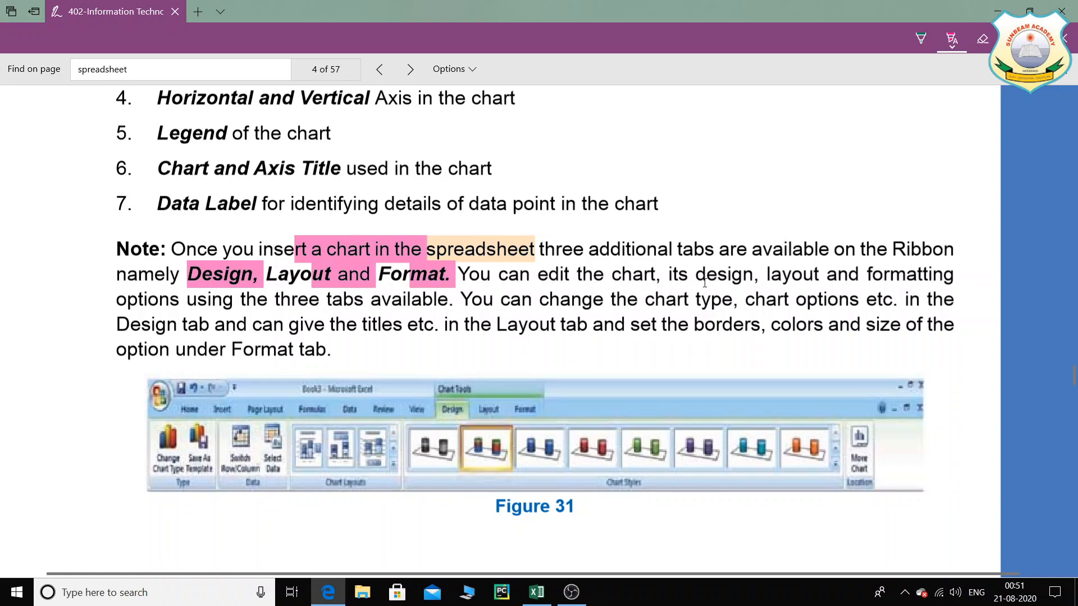
drag(782, 275, 865, 276)
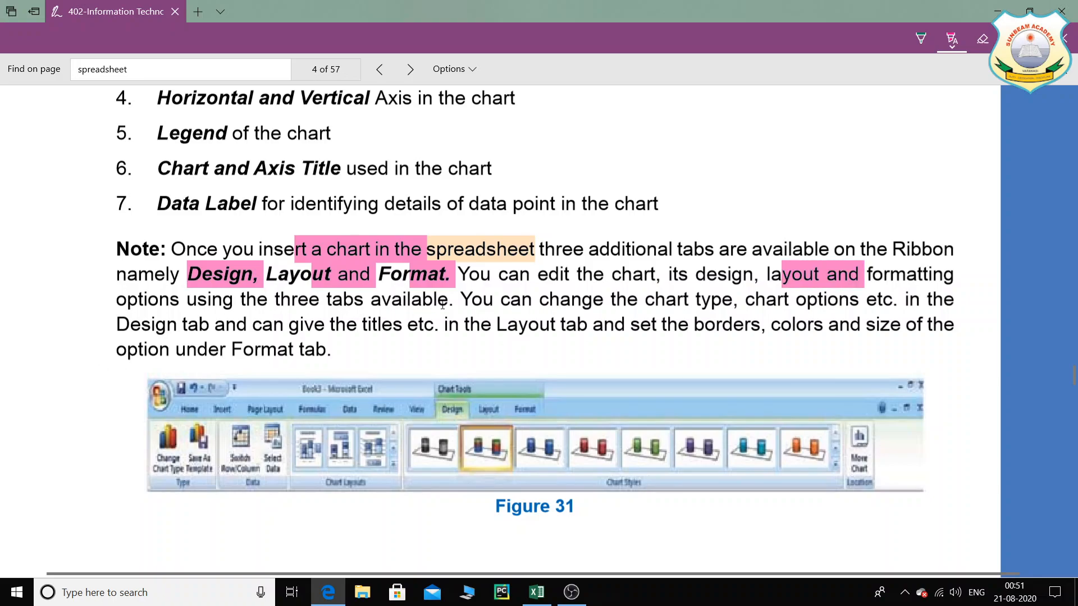
Step: Switch to Excel and examine the available chart styles and the Design and Format options of the selected chart
click(536, 592)
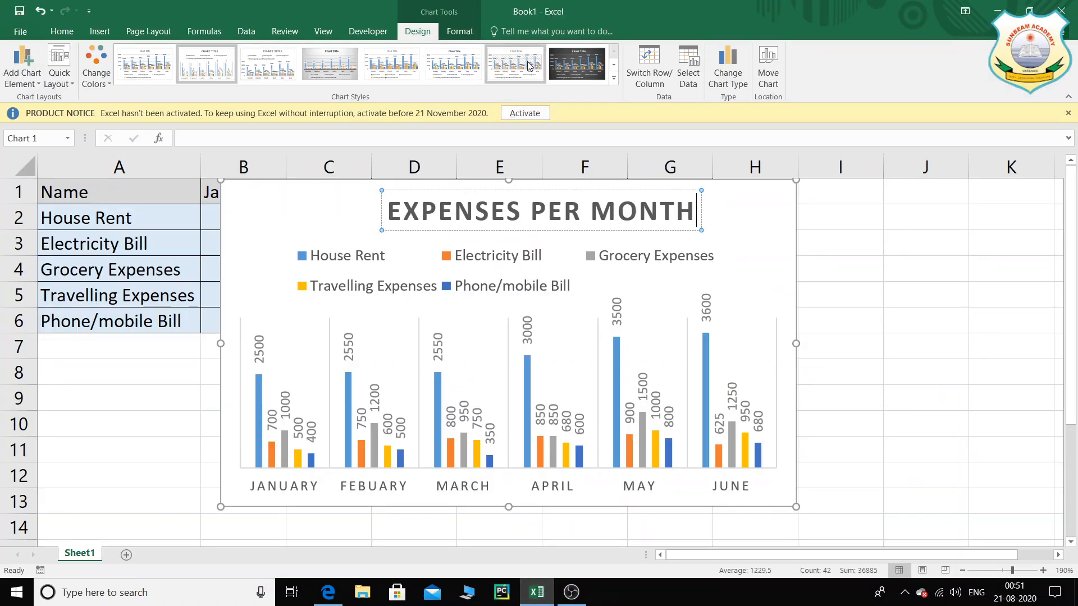
click(614, 80)
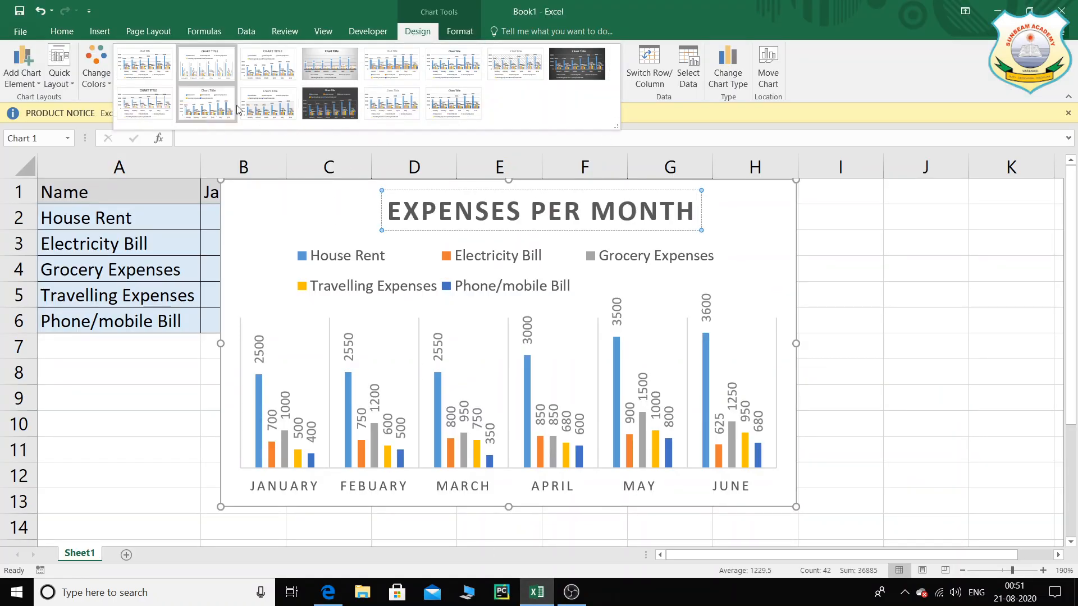
click(462, 34)
click(461, 34)
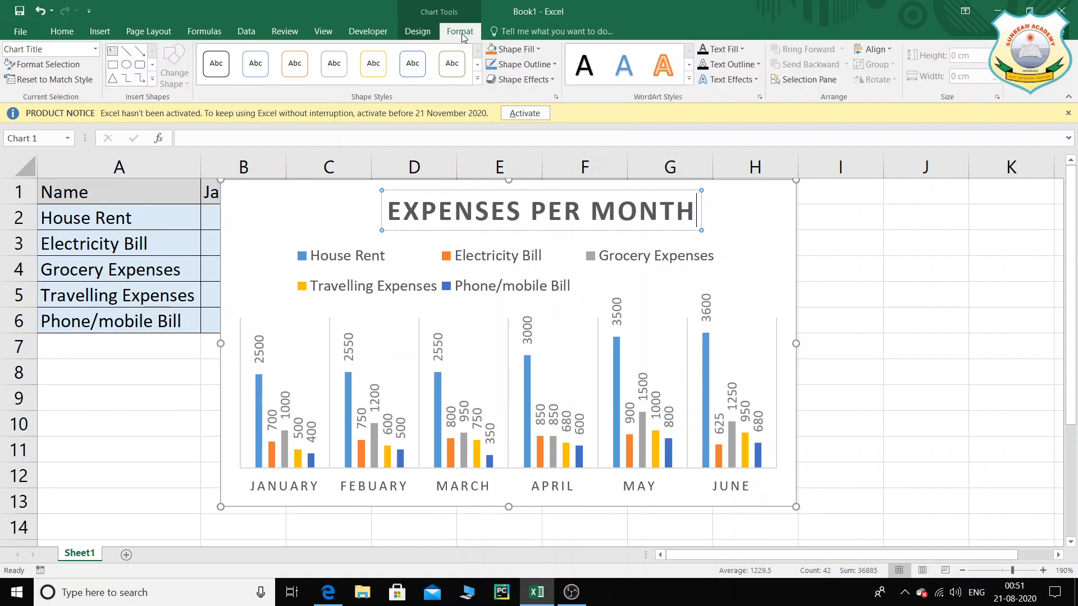
click(419, 34)
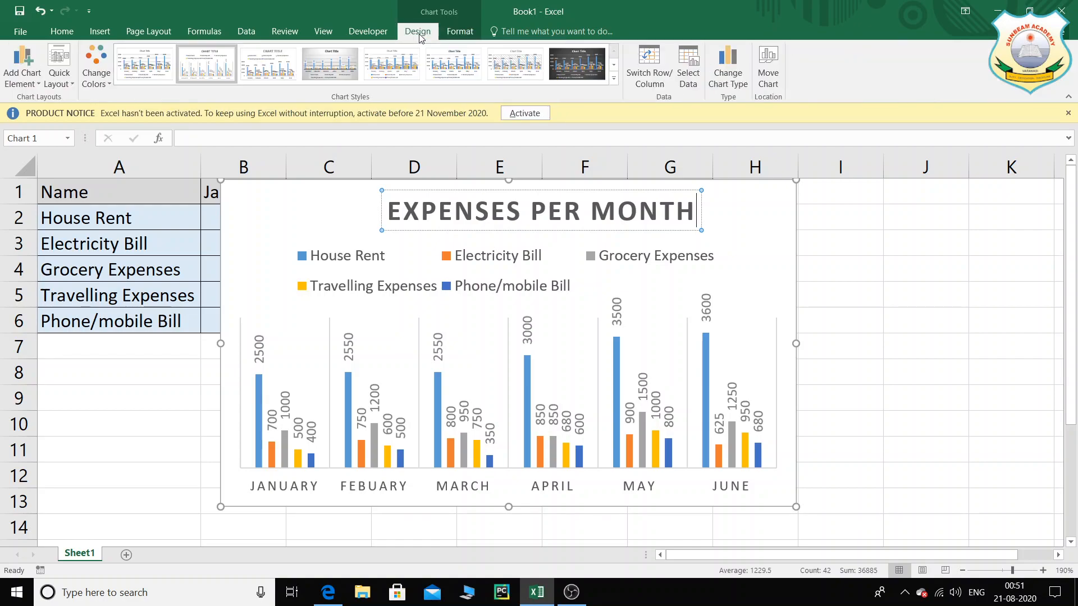
click(614, 78)
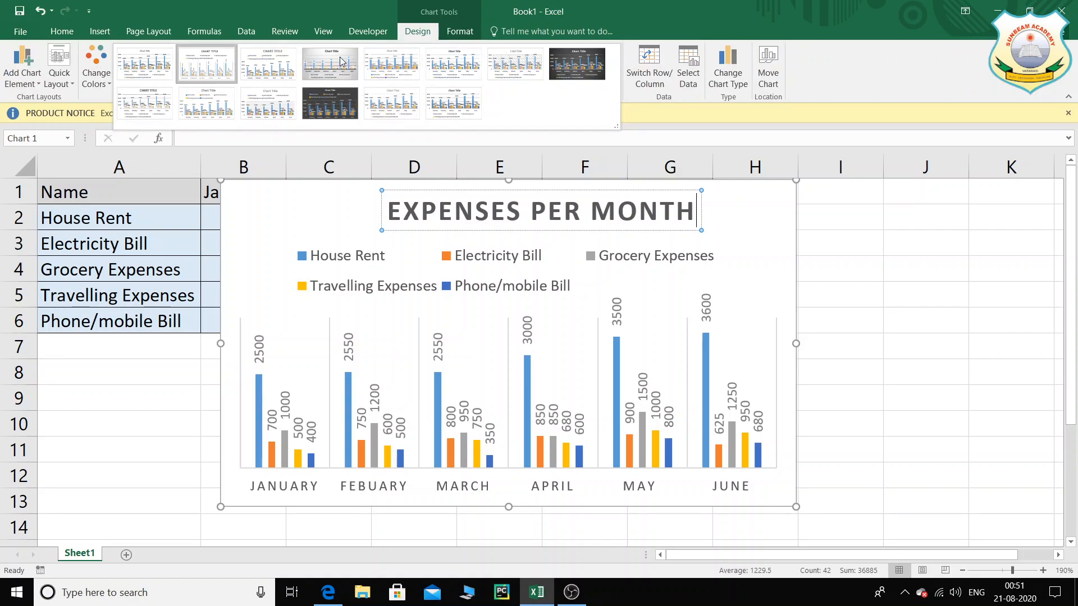
Step: Delete the "EXPENSES PER MONTH" column chart from the worksheet
click(100, 32)
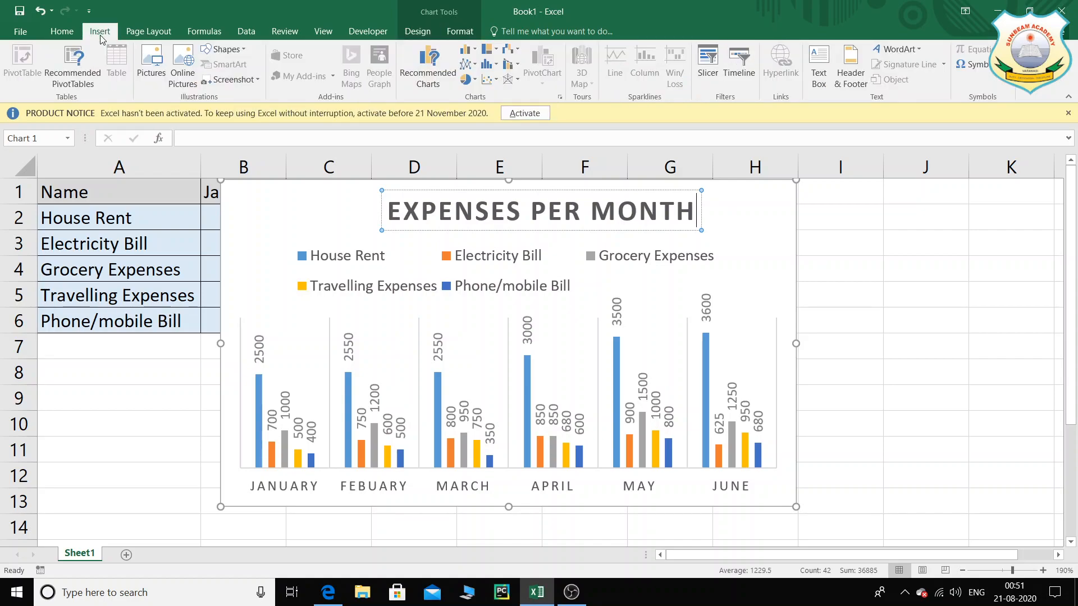
click(797, 219)
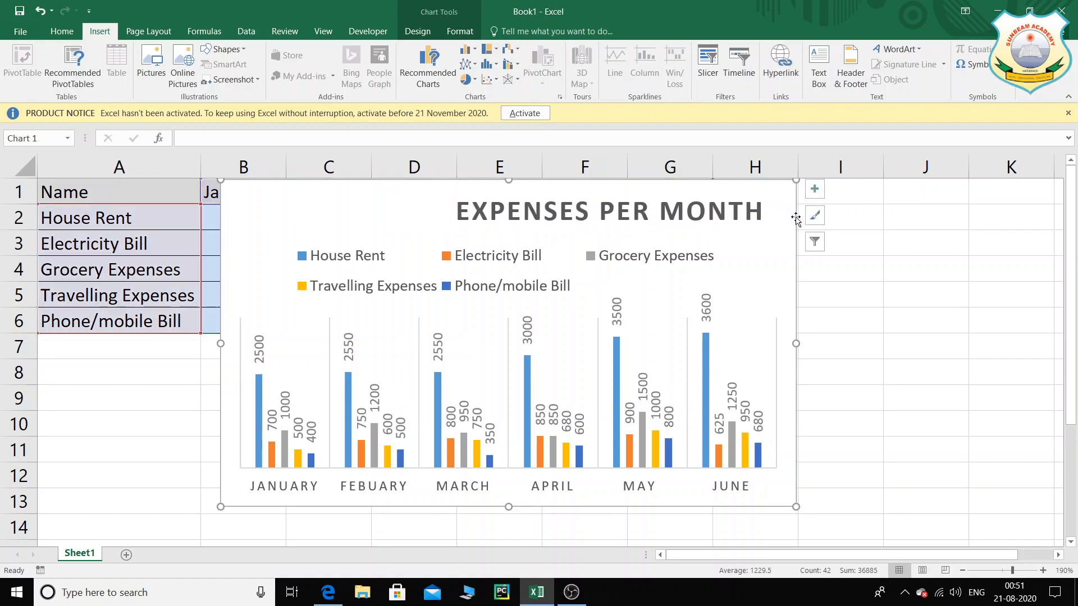
key(Delete)
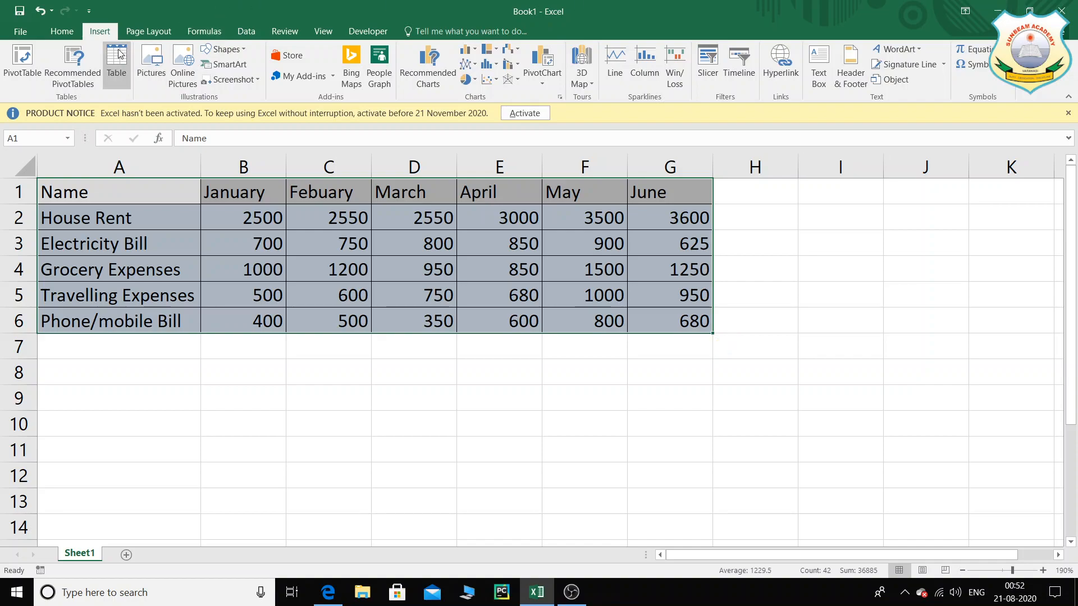
Step: Try a 2-D area chart of the expenses table, look over its plot and legend, and delete it
click(475, 67)
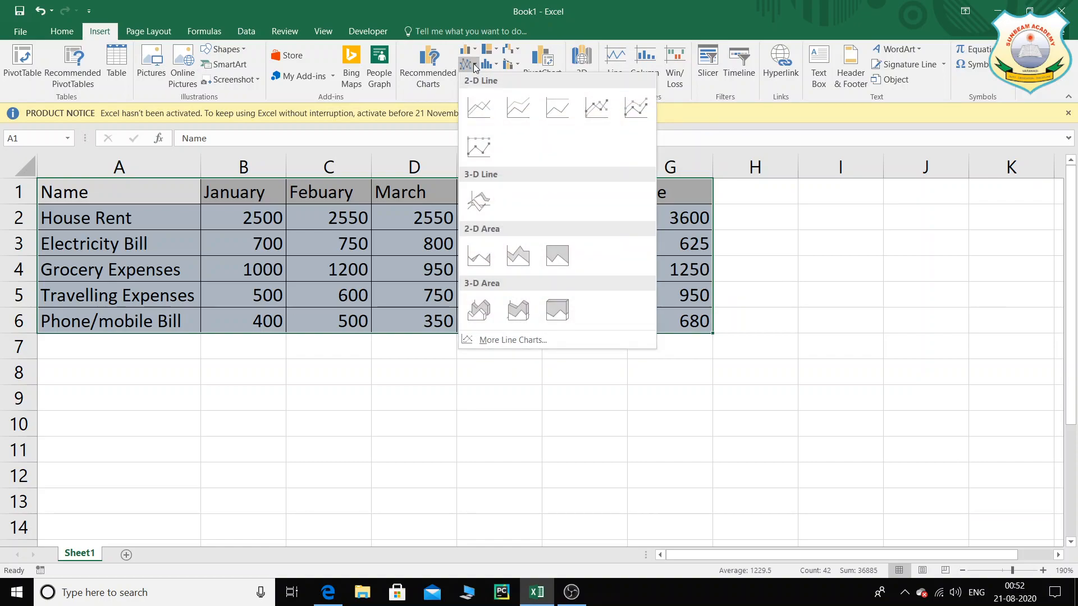
click(483, 256)
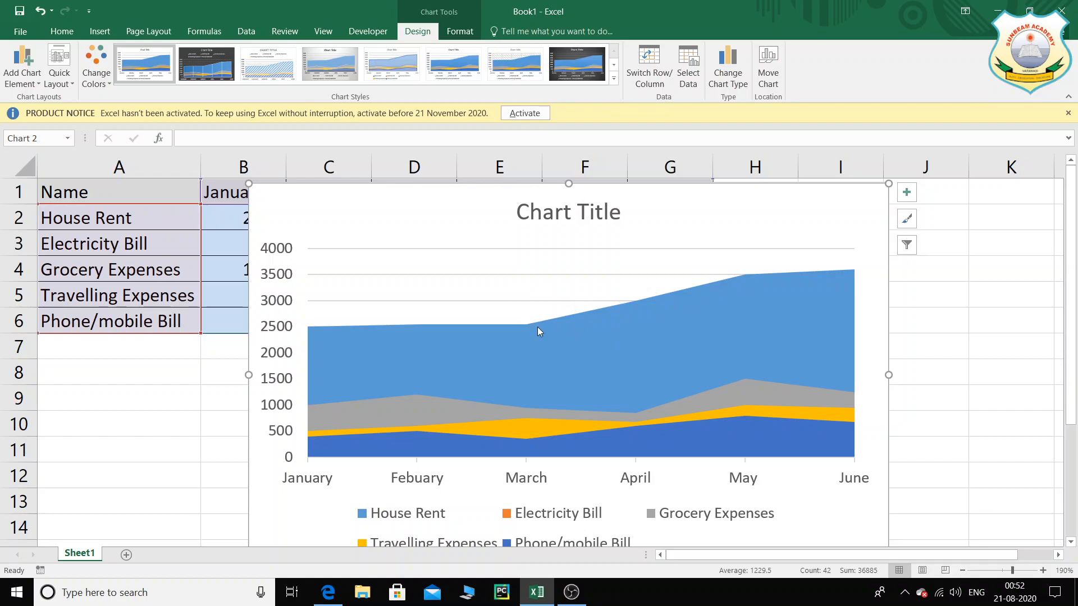
scroll(496, 328, down, 2)
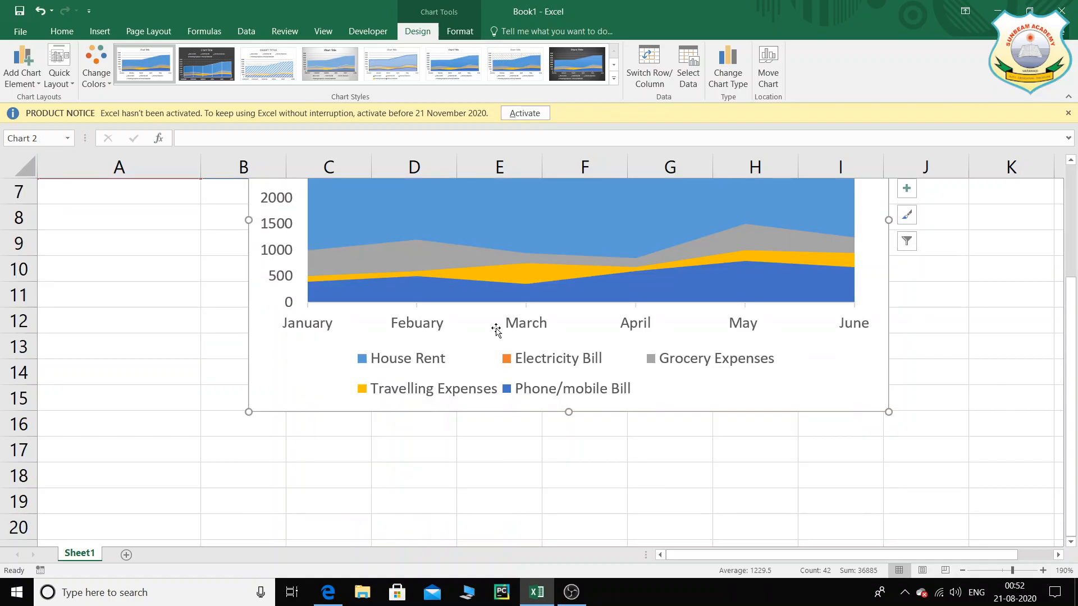
scroll(496, 328, up, 2)
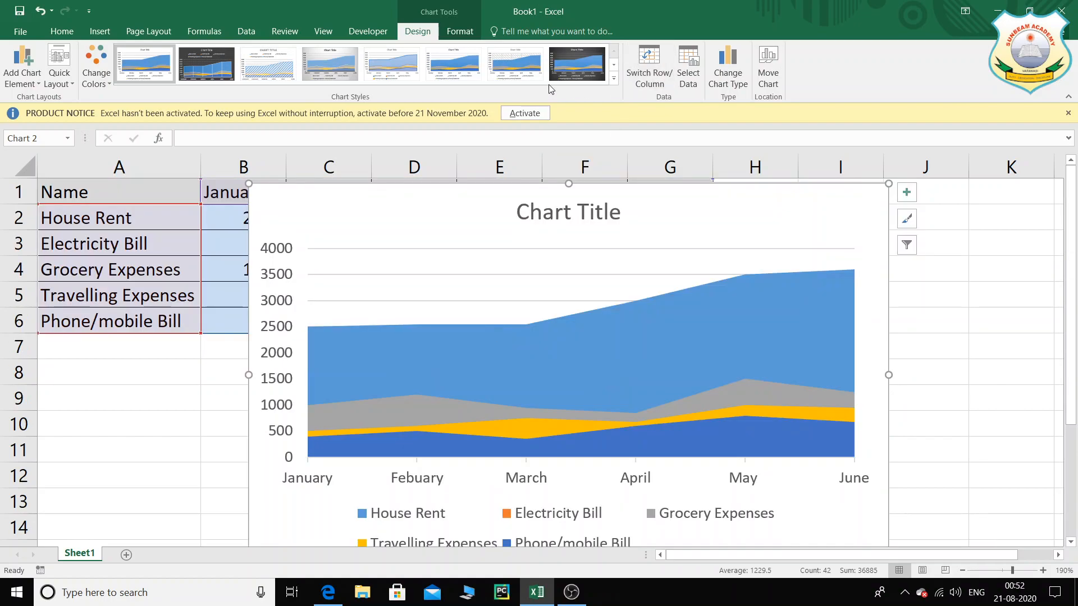
key(Delete)
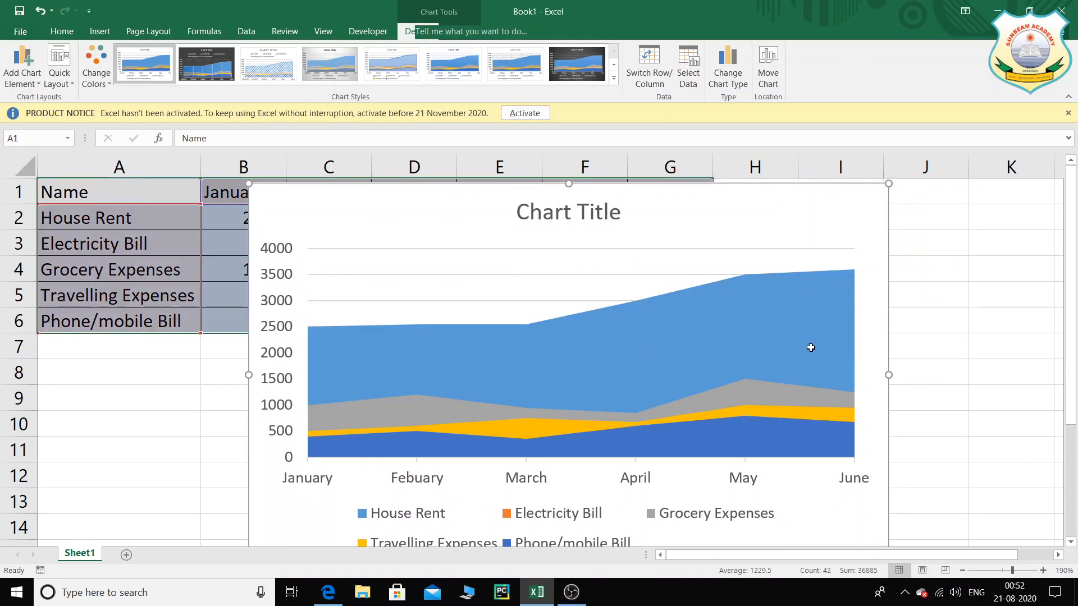
Step: Insert a scatter chart with smooth lines and markers from the expenses table
click(100, 31)
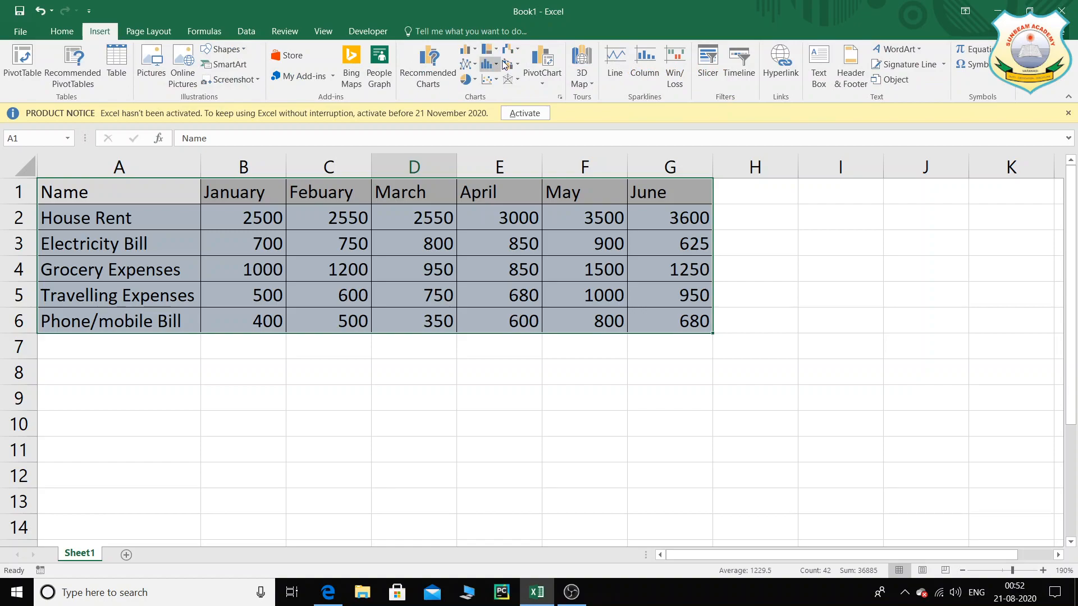
click(497, 66)
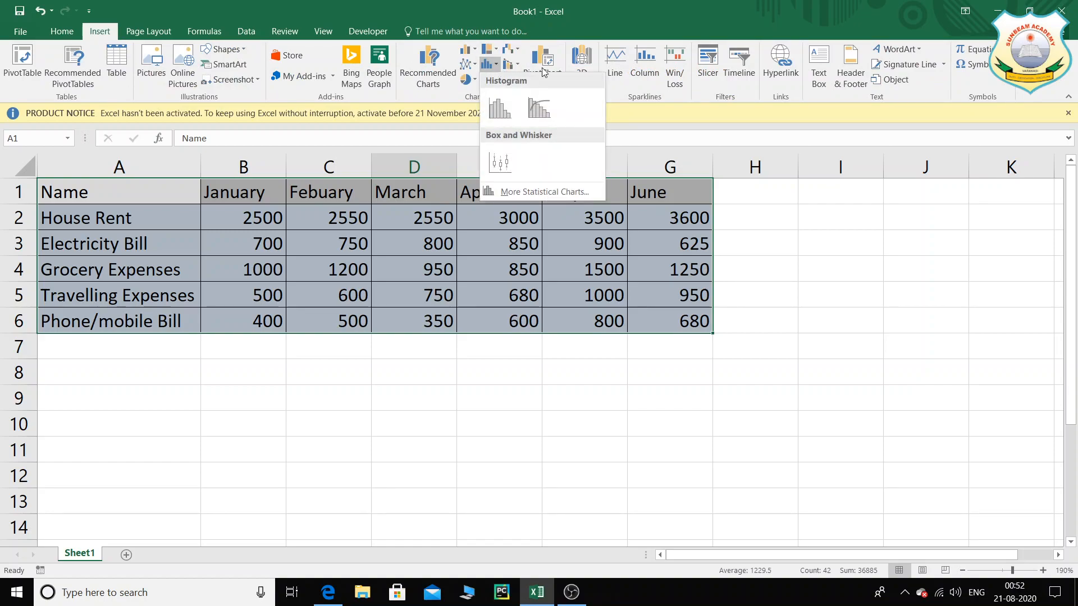
click(562, 35)
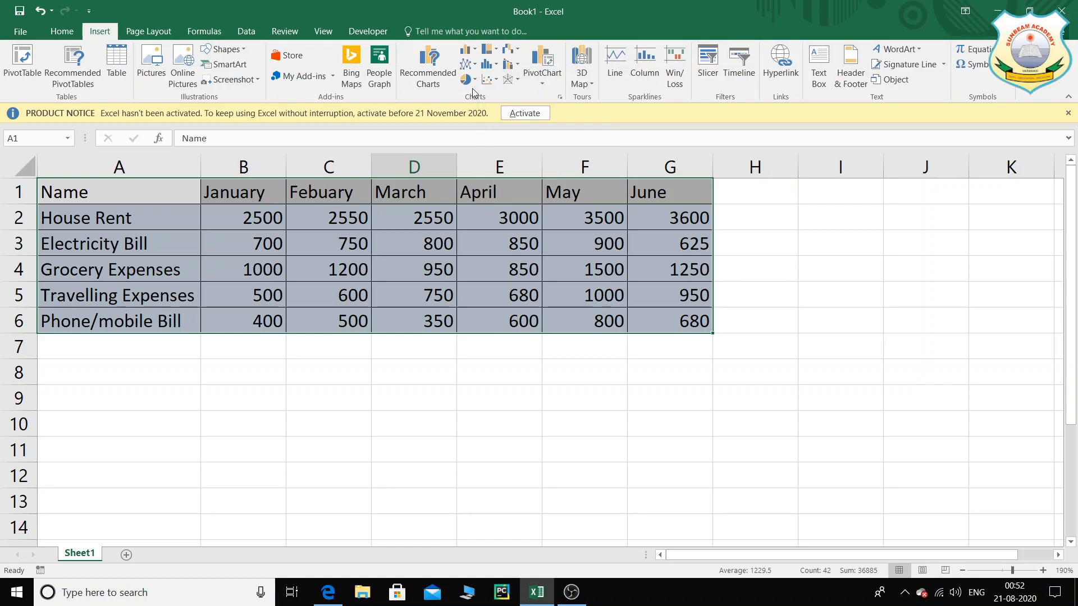
click(497, 81)
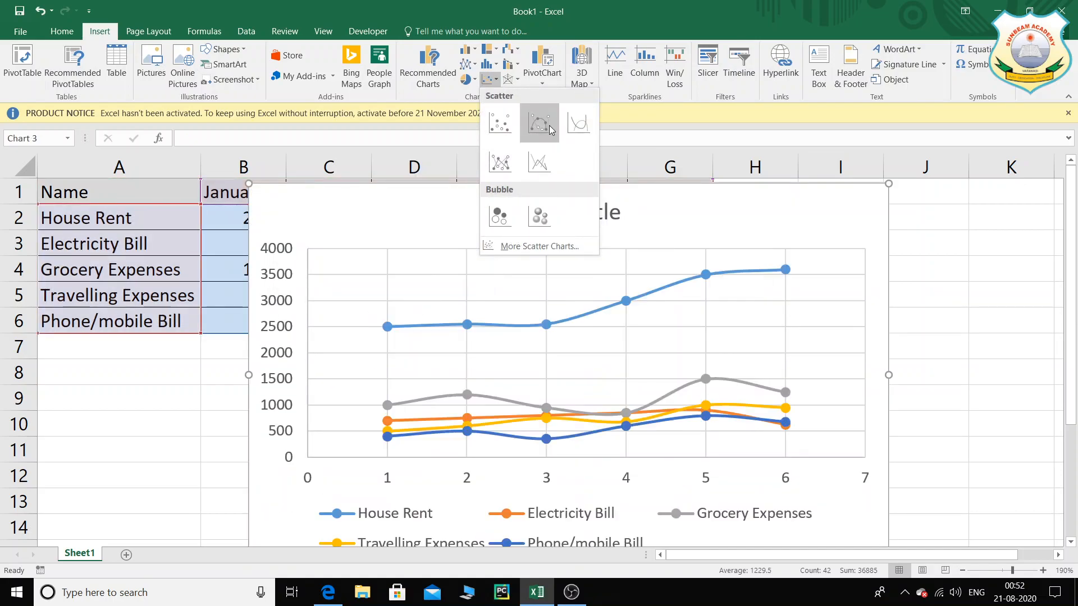
click(821, 305)
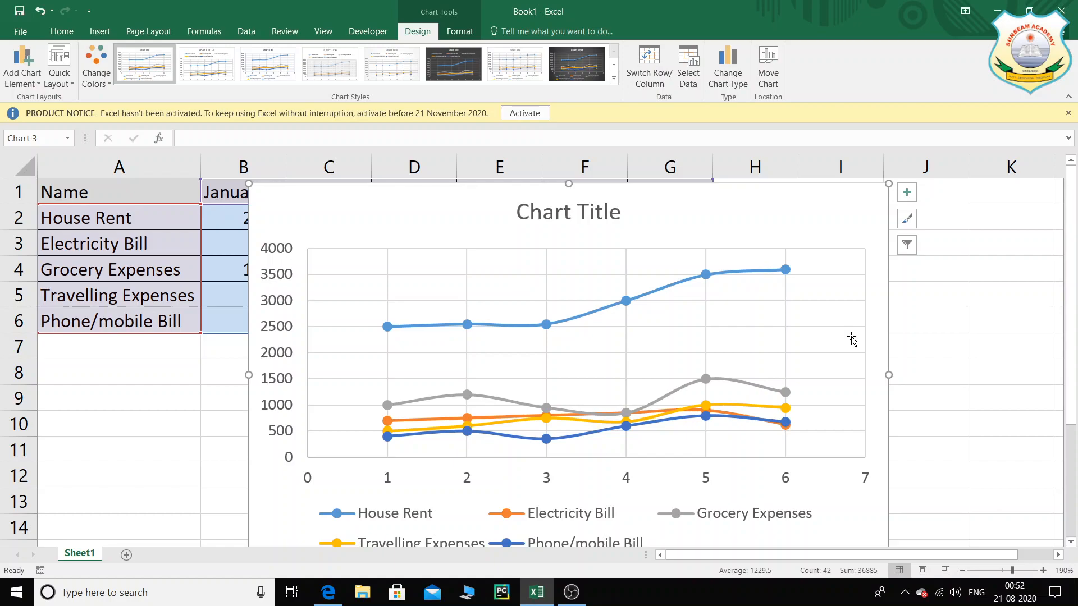
scroll(849, 342, down, 1)
scroll(852, 337, up, 1)
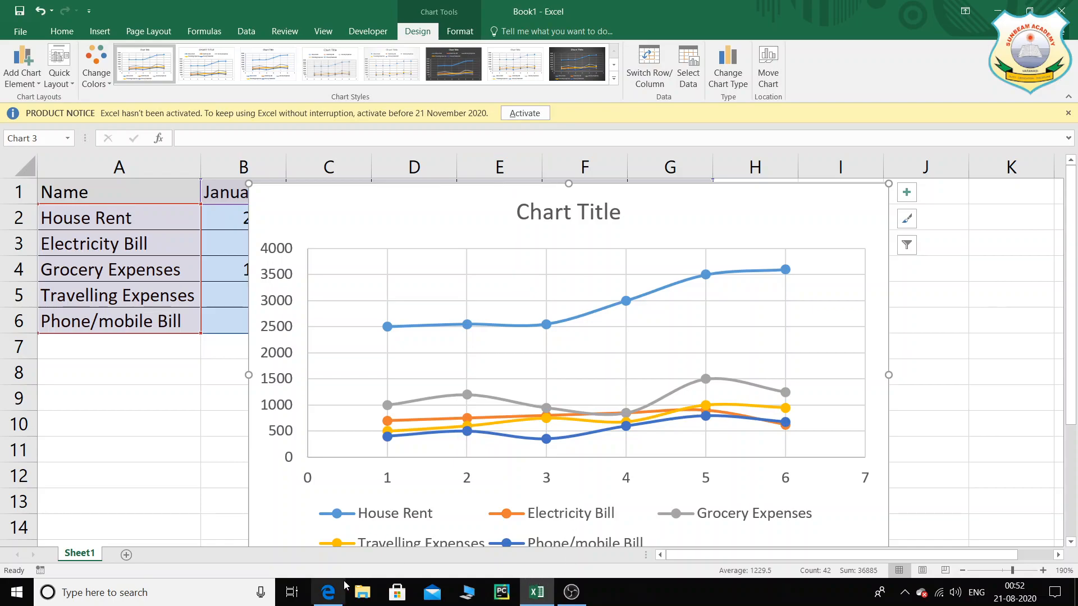
Step: Switch to the textbook PDF and read on past Figure 31 to the descriptions in the Chart Types section
click(329, 591)
scroll(302, 313, down, 3)
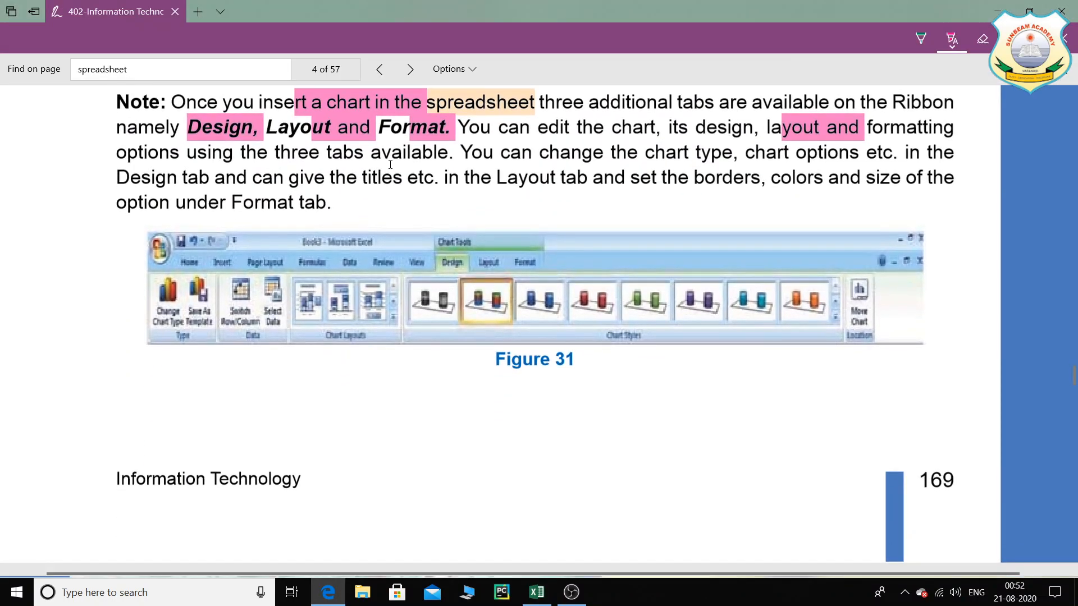
scroll(390, 165, up, 3)
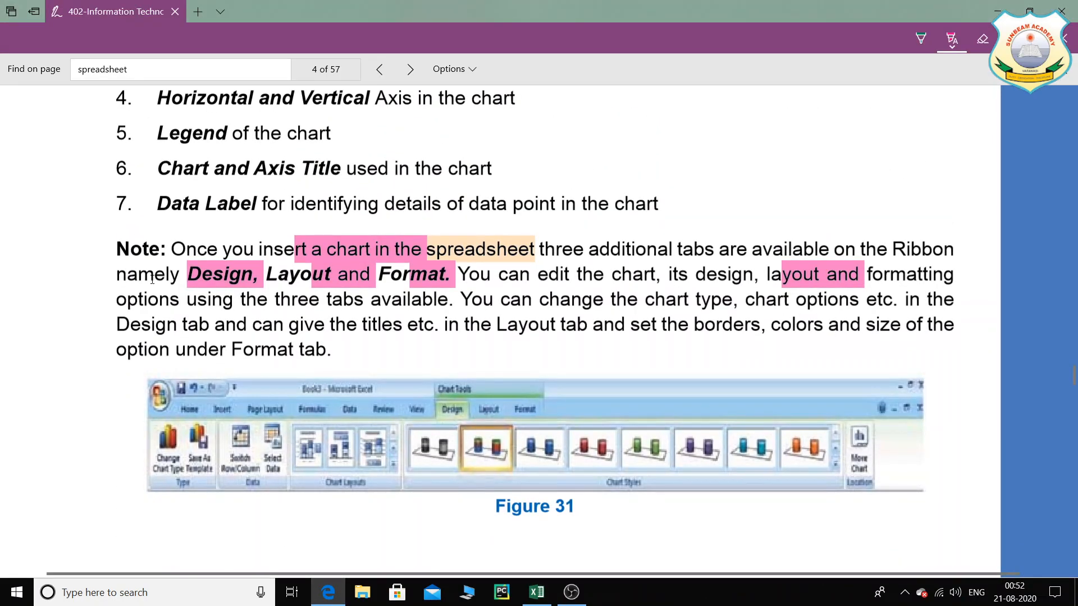
scroll(458, 259, down, 12)
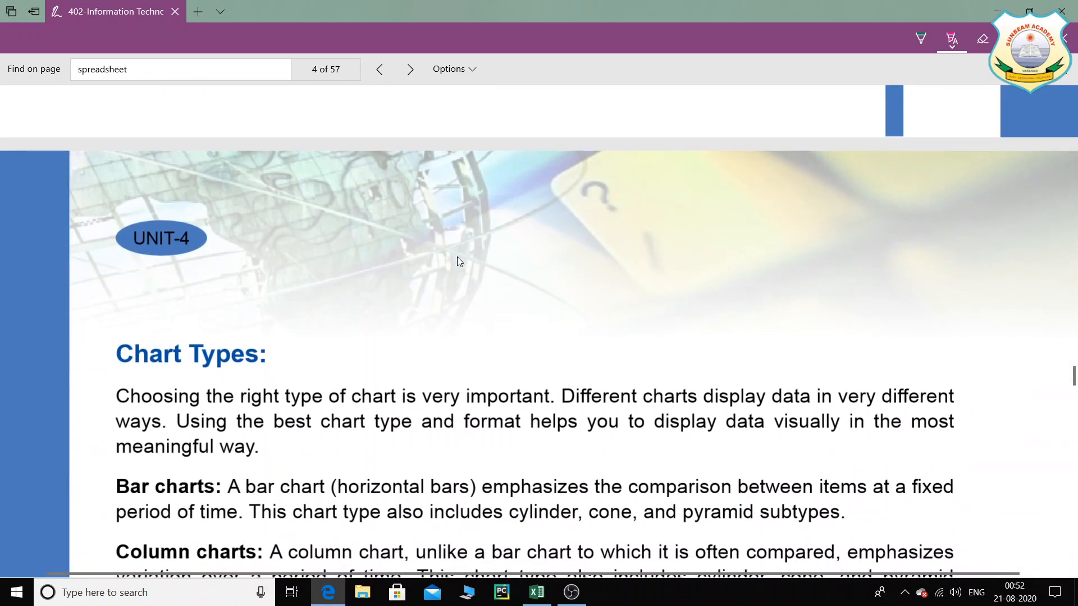
scroll(459, 261, down, 3)
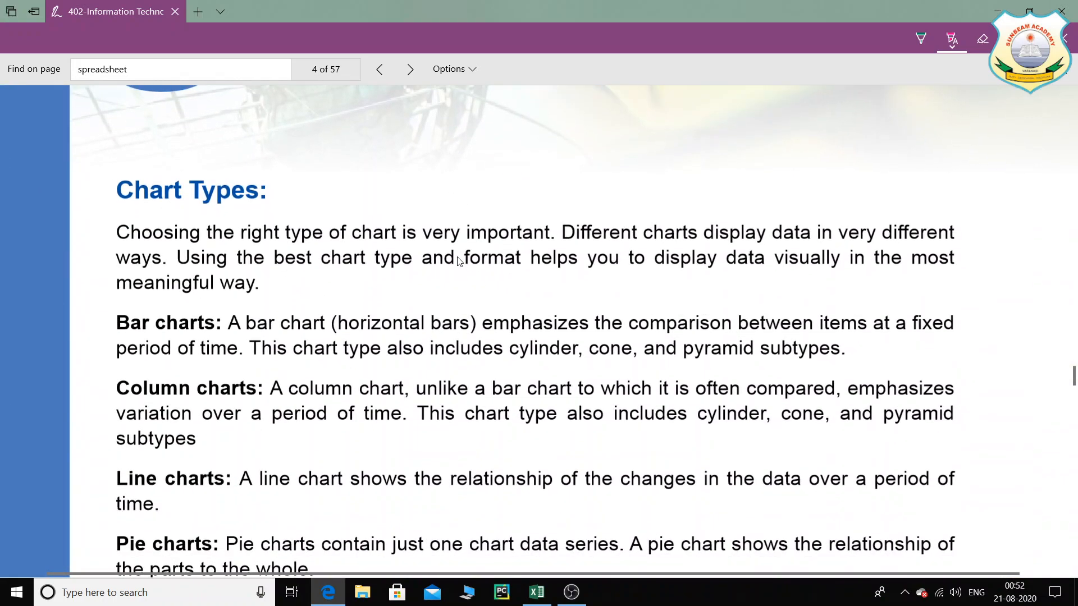